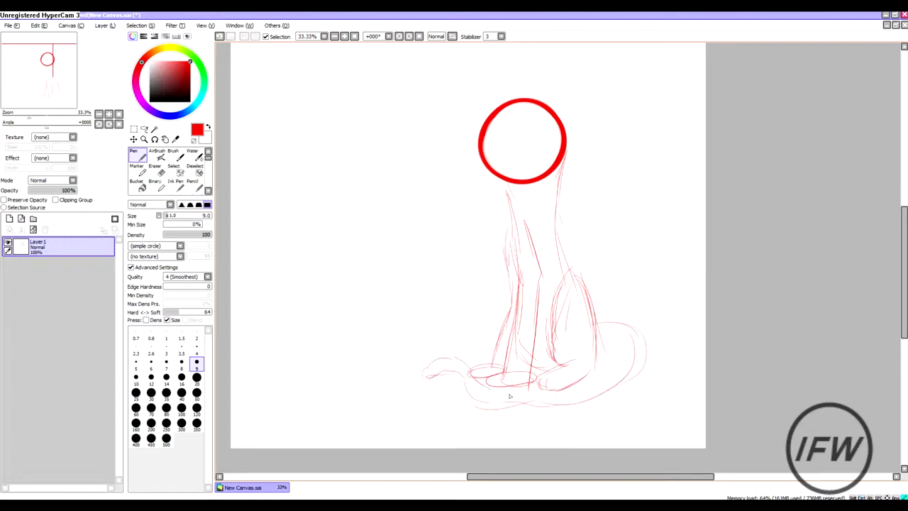
- Move the red head circle down so it sits on the sitting cat's neck
key("ctrl+t")
left_click_drag(586, 162, 588, 177)
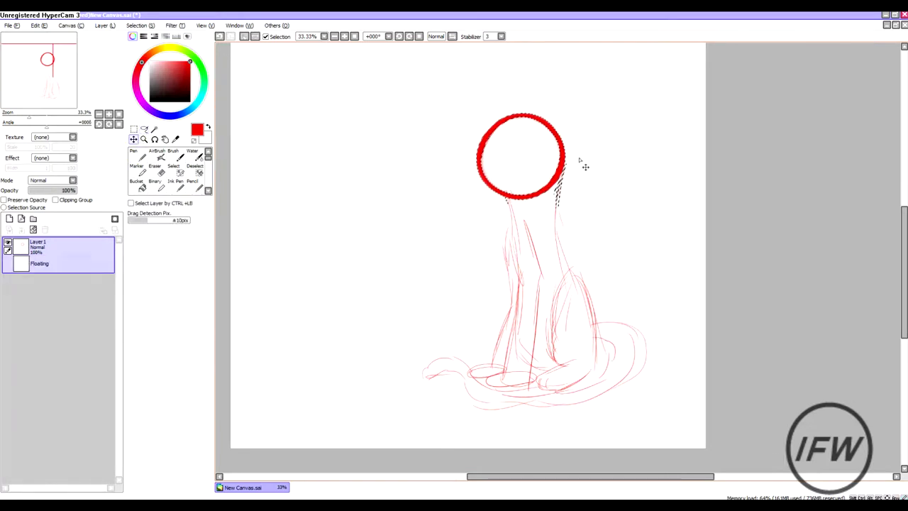
key("Return")
- Sketch two pointed ears and a short muzzle, erasing the part of the head circle that crosses the muzzle
left_click_drag(587, 116, 573, 137)
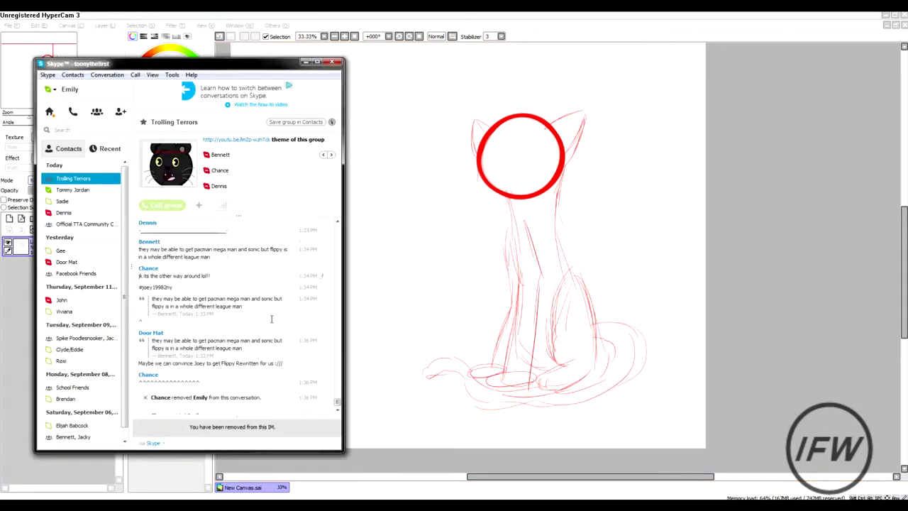
left_click_drag(481, 199, 509, 200)
key("e")
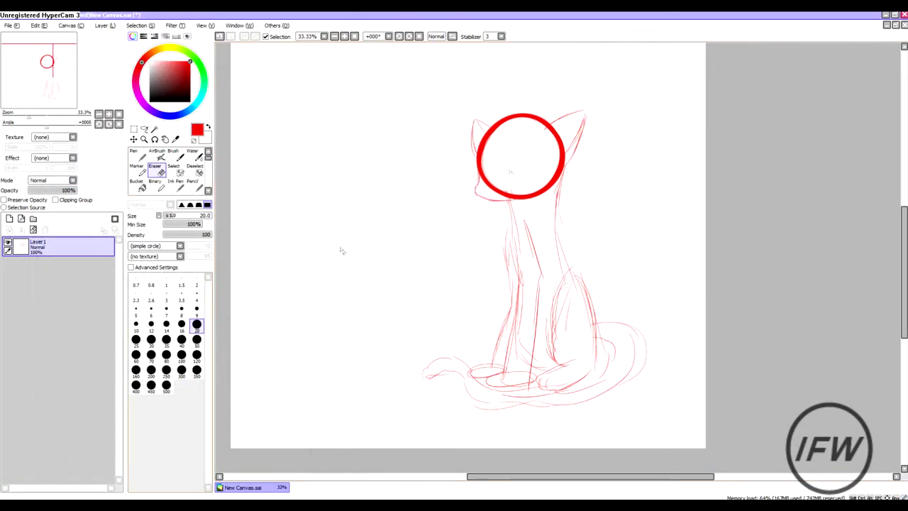
key("n")
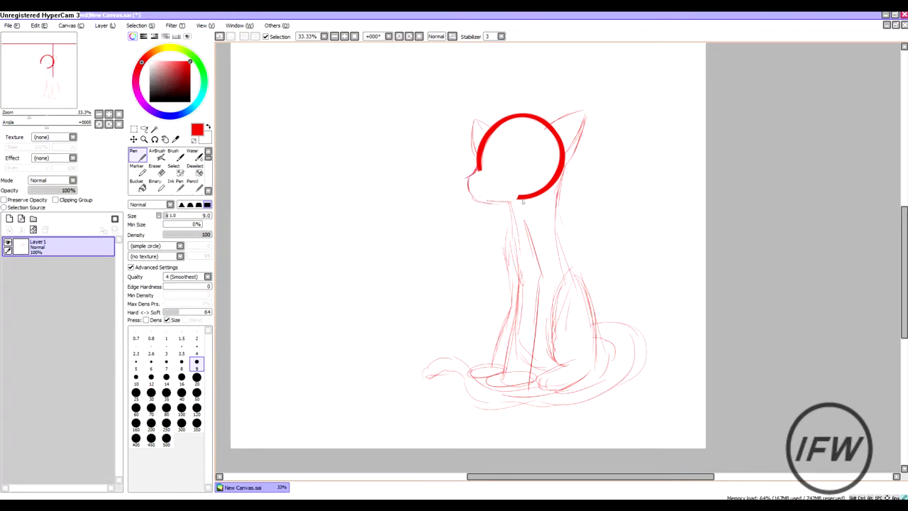
- Lasso the sitting cat's whole head, scale it down slightly and apply the transform
key("l")
mouse_move(473, 188)
left_mouse_down()
mouse_move(419, 114)
mouse_move(470, 193)
left_mouse_up()
key("ctrl+t")
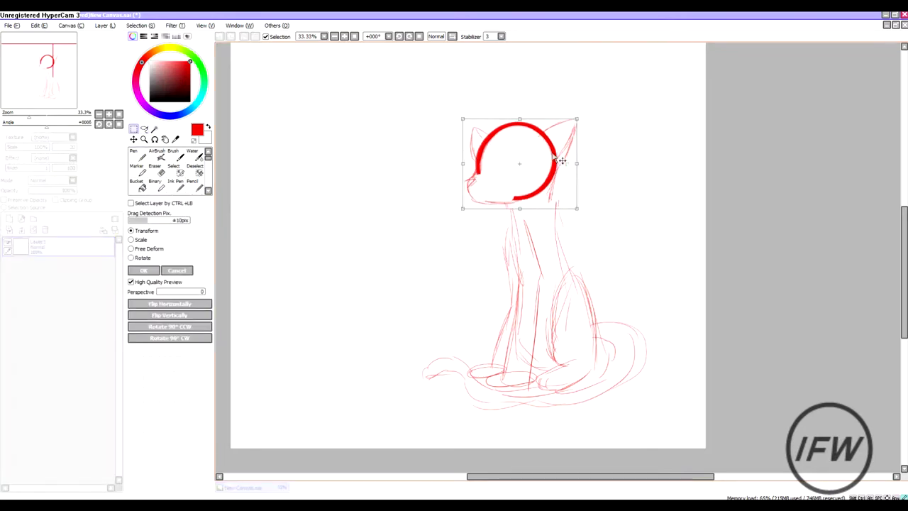
key("Return")
- Sketch the sitting cat's round eye with a scribbled pupil and a slanted, angry brow
key("n")
scroll(517, 167, "up", 3)
left_click_drag(545, 104, 477, 132)
mouse_move(468, 134)
left_mouse_down()
mouse_move(492, 128)
mouse_move(490, 177)
left_mouse_up()
mouse_move(500, 122)
left_mouse_down()
mouse_move(500, 144)
mouse_move(495, 174)
left_mouse_up()
scroll(484, 176, "down", 1)
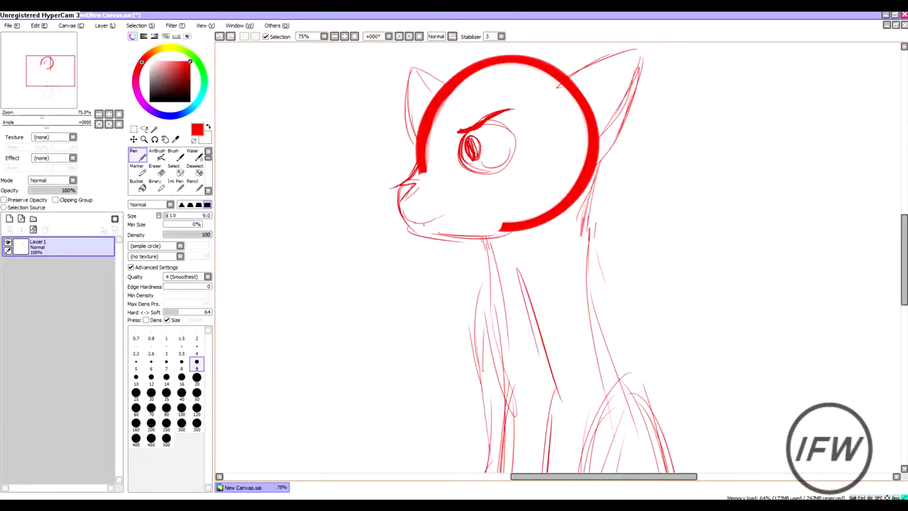
- Erase the rough mouth line and redraw it as a curve running from the nose to the cheek
scroll(451, 149, "down", 5)
scroll(451, 146, "up", 7)
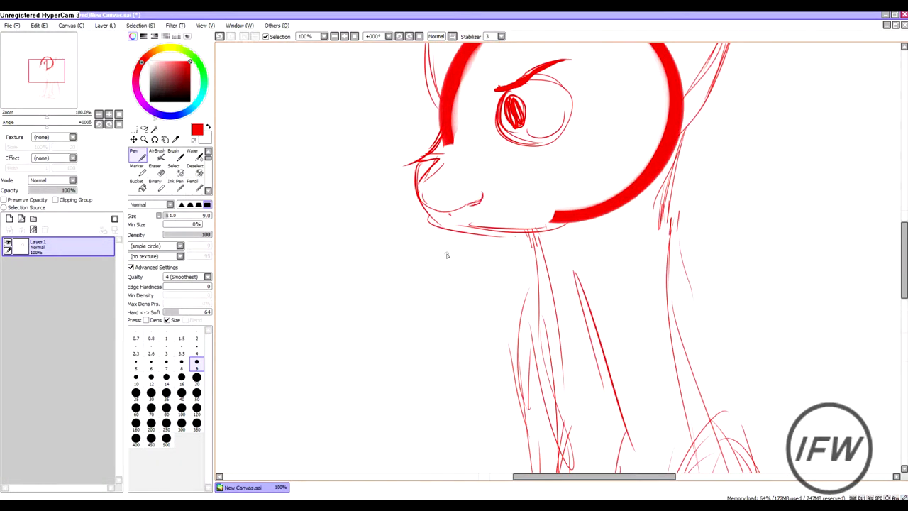
key("e")
mouse_move(485, 196)
left_mouse_down()
mouse_move(429, 202)
mouse_move(454, 207)
left_mouse_up()
key("n")
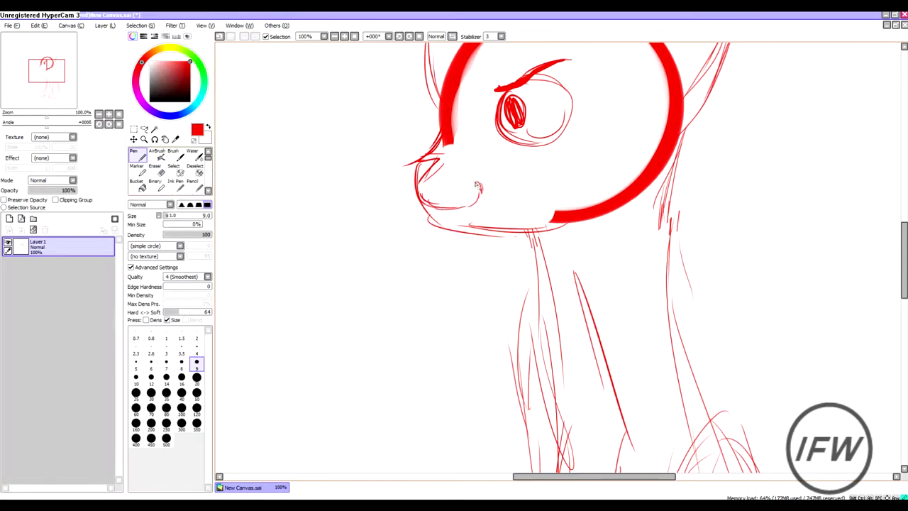
- Sketch a cluster of three small red circles beside the tip of the cat's tail
scroll(477, 186, "down", 2)
scroll(477, 186, "up", 2)
scroll(477, 186, "down", 3)
scroll(447, 214, "up", 5)
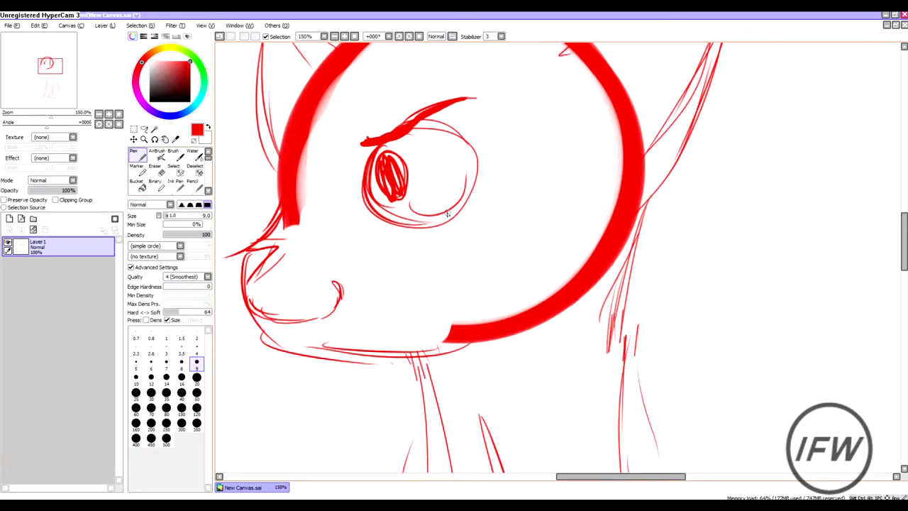
key("l")
scroll(272, 225, "down", 6)
scroll(271, 225, "up", 3)
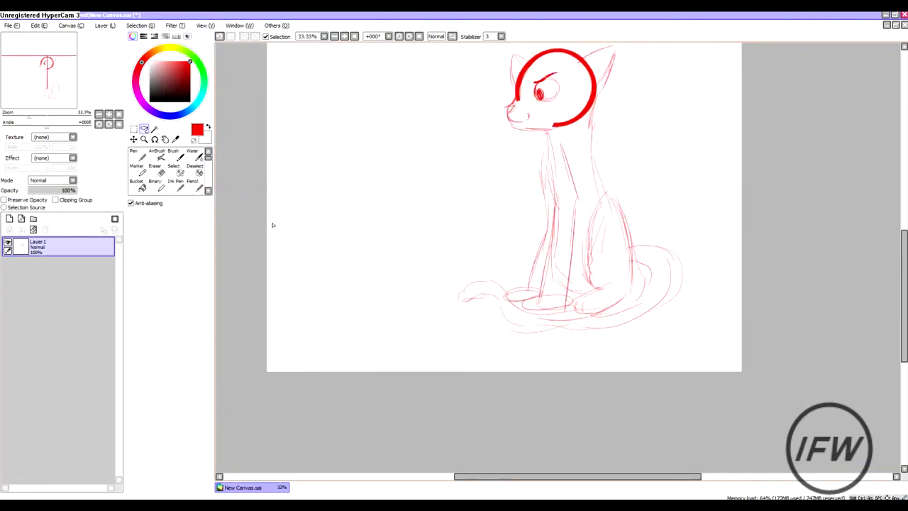
key("n")
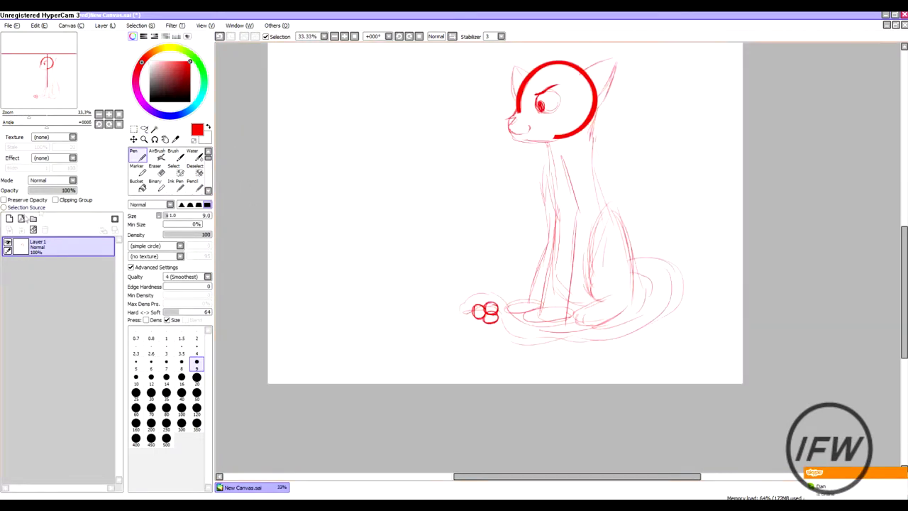
- Add a new layer and switch to a blue pen at size 200
left_click(10, 219)
left_click(172, 114)
scroll(425, 223, "up", 1)
left_click(196, 423)
key("bracketleft")
key("bracketleft")
key("bracketleft")
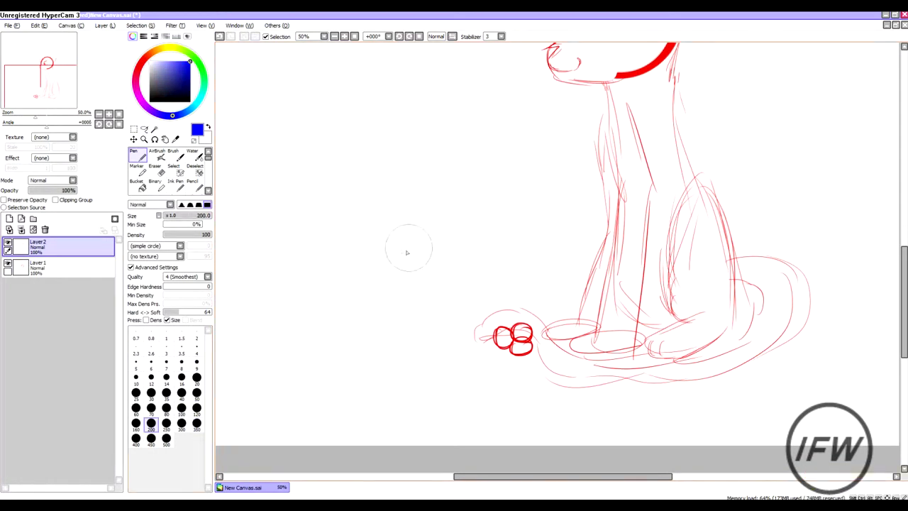
- Stamp a blue disc in front of the sitting cat and erase its centre to leave a head ring
left_click(418, 247)
key("e")
left_click(418, 248)
key("n")
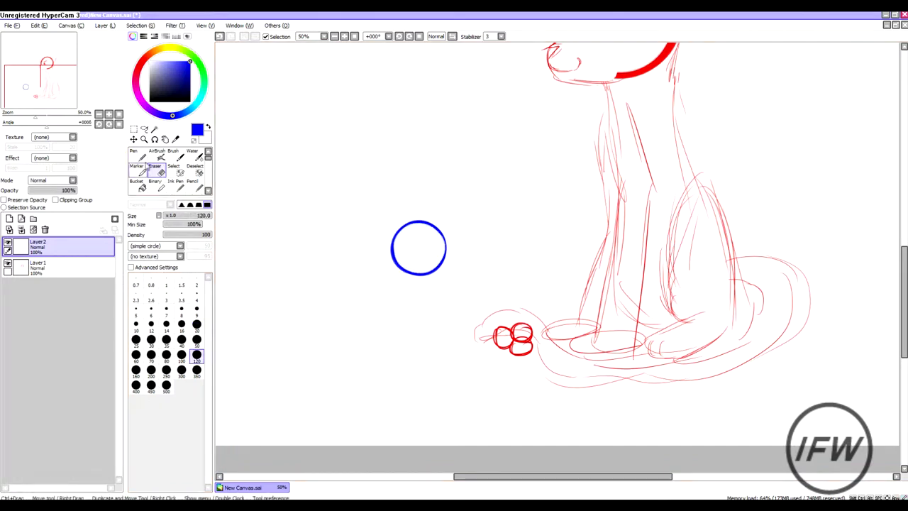
- Reposition the blue ring and sketch a small cat's neck, haunch and front leg beneath it
left_click_drag(355, 211, 365, 249)
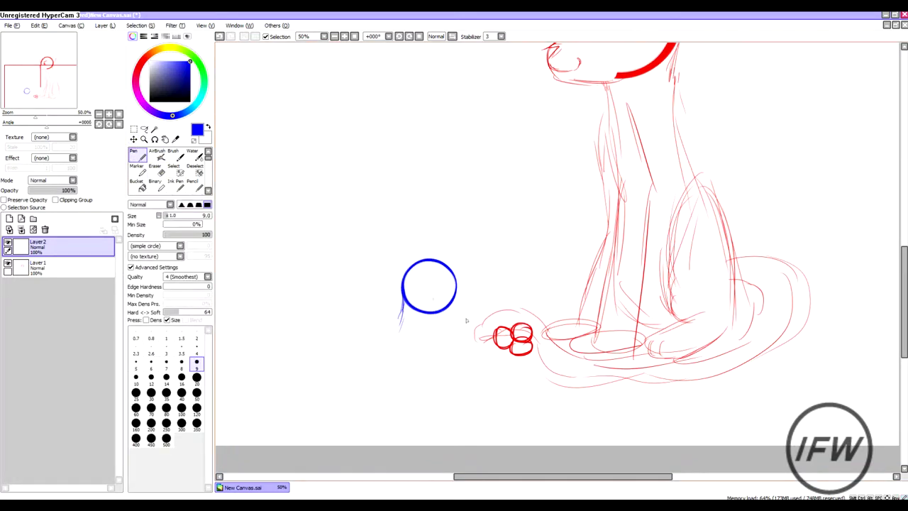
left_click_drag(477, 381, 497, 354)
left_click(142, 188)
left_click(461, 361)
key("ctrl+z")
mouse_move(385, 307)
left_mouse_down()
mouse_move(385, 260)
mouse_move(380, 275)
left_mouse_up()
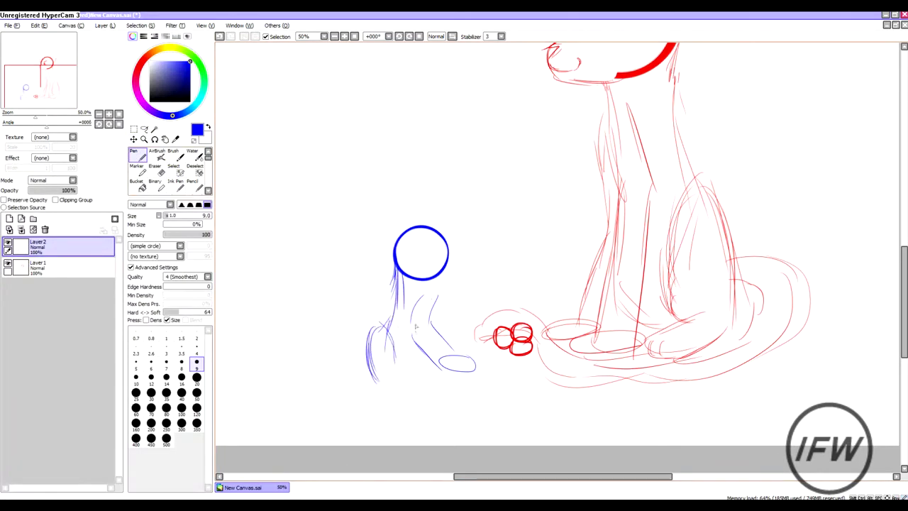
- Erase the small cat's front paw, raise the blue sketch, and redraw the chest and seated haunch
mouse_move(391, 331)
left_mouse_down()
mouse_move(394, 343)
mouse_move(468, 376)
left_mouse_up()
left_click(160, 170)
left_click(142, 156)
left_click_drag(426, 319, 411, 291)
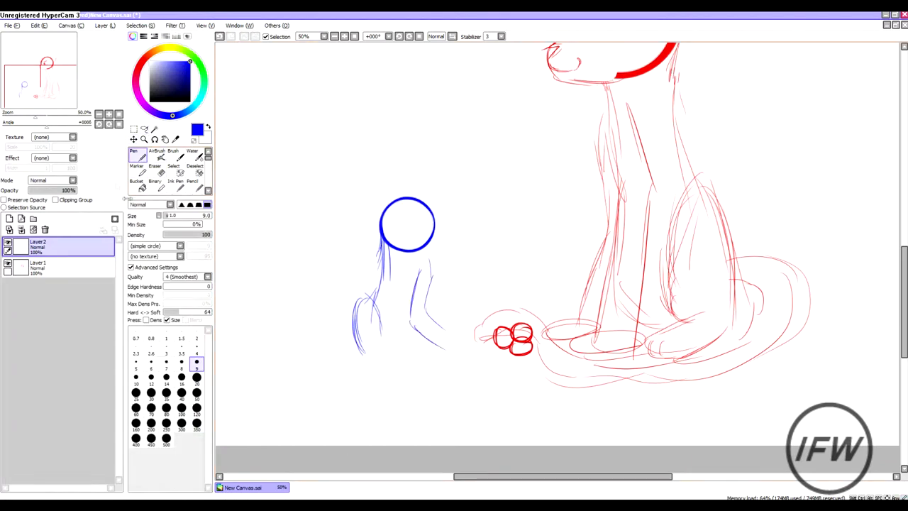
mouse_move(418, 248)
left_mouse_down()
mouse_move(415, 305)
mouse_move(386, 348)
left_mouse_up()
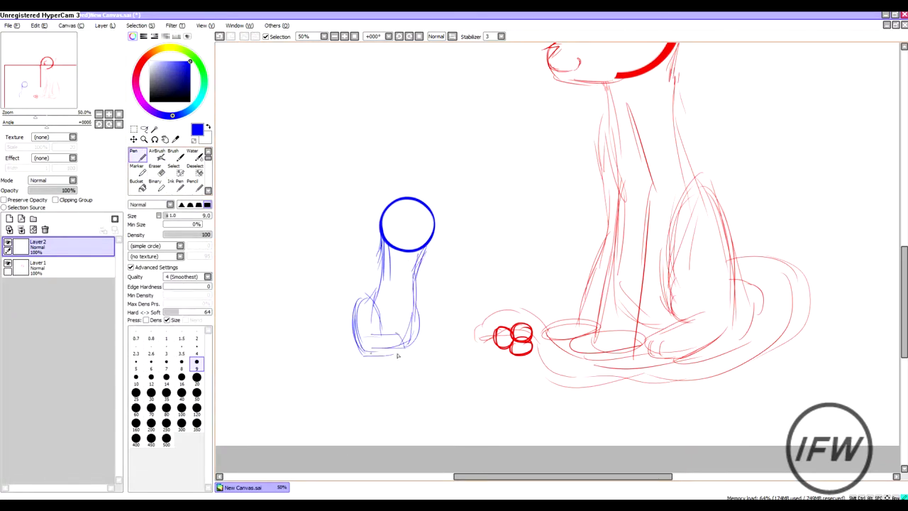
- Lasso the small cat's haunch, then shift it away from the chest and tilt it slightly
left_click(144, 129)
left_click_drag(358, 288, 355, 291)
left_click_drag(249, 315, 239, 315)
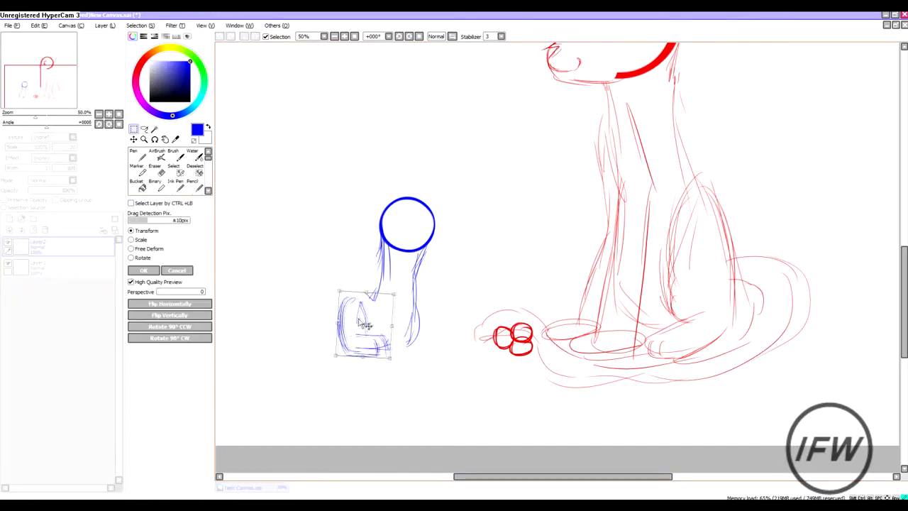
- Erase the small cat's seated haunch and lower its head ring for a standing pose
left_click(133, 152)
mouse_move(408, 278)
left_mouse_down()
mouse_move(397, 312)
mouse_move(408, 341)
left_mouse_up()
left_click(161, 173)
left_click(133, 152)
left_click(144, 128)
left_click_drag(406, 224, 397, 270)
- Draw ringed guide circles for the small cat's hip and shoulder
left_click(133, 152)
left_click_drag(332, 294, 359, 322)
left_click_drag(405, 314, 401, 327)
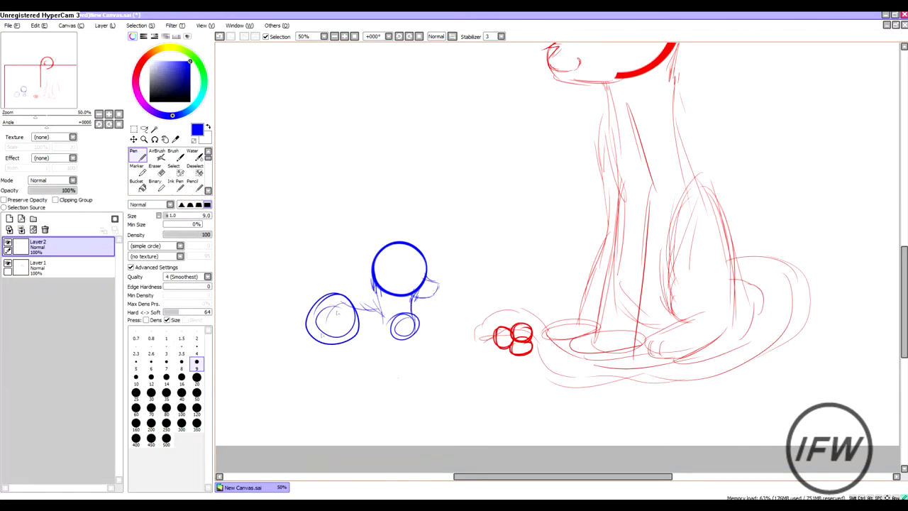
- Erase the small cat's hip circle and sketch its back line with the AirBrush
left_click(154, 172)
mouse_move(312, 302)
left_mouse_down()
mouse_move(320, 340)
mouse_move(358, 341)
left_mouse_up()
left_click(158, 152)
left_click_drag(382, 309, 328, 310)
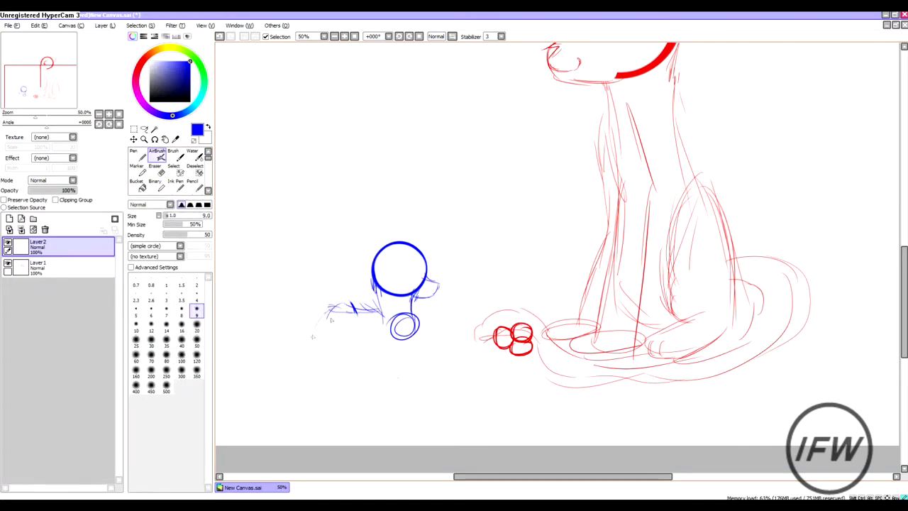
- Sketch the small cat's legs, paws, belly and curved tail, moving the figure up towards the sitting cat
left_click(134, 151)
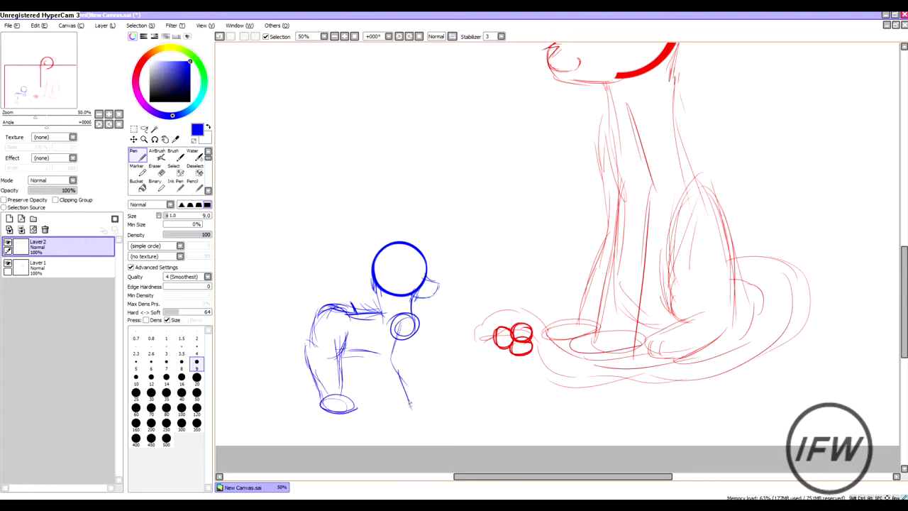
left_click_drag(404, 284, 427, 257)
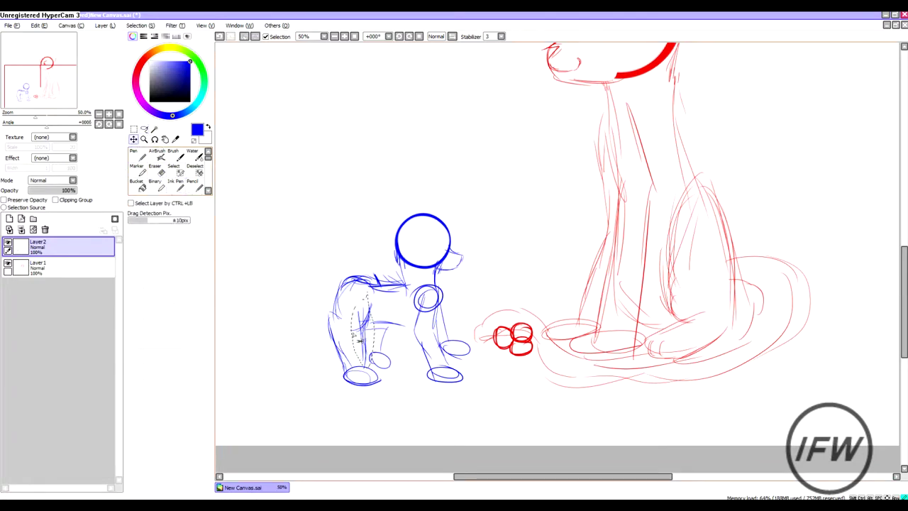
left_click(134, 152)
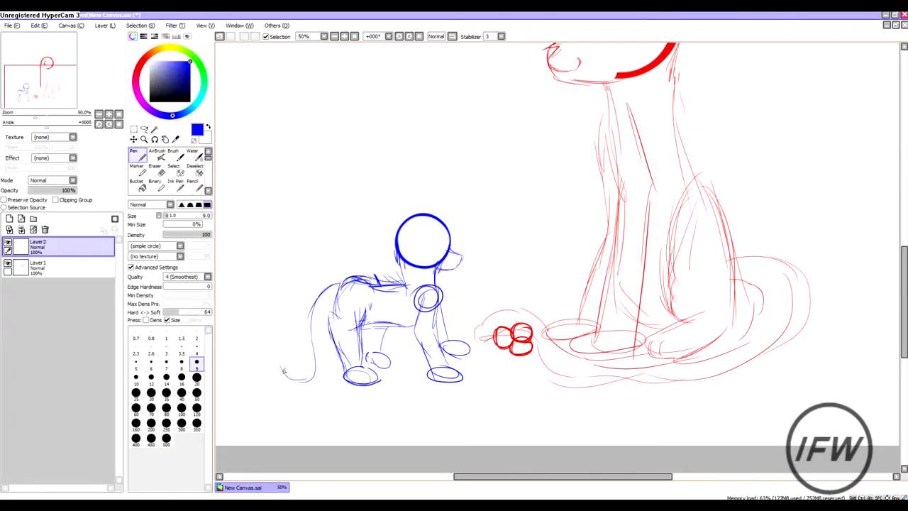
- Sketch the small cat's ear, eye, brow and snout on the blue head ring
scroll(394, 215, "up", 2)
mouse_move(396, 193)
left_mouse_down()
mouse_move(425, 178)
mouse_move(415, 216)
mouse_move(434, 212)
left_mouse_up()
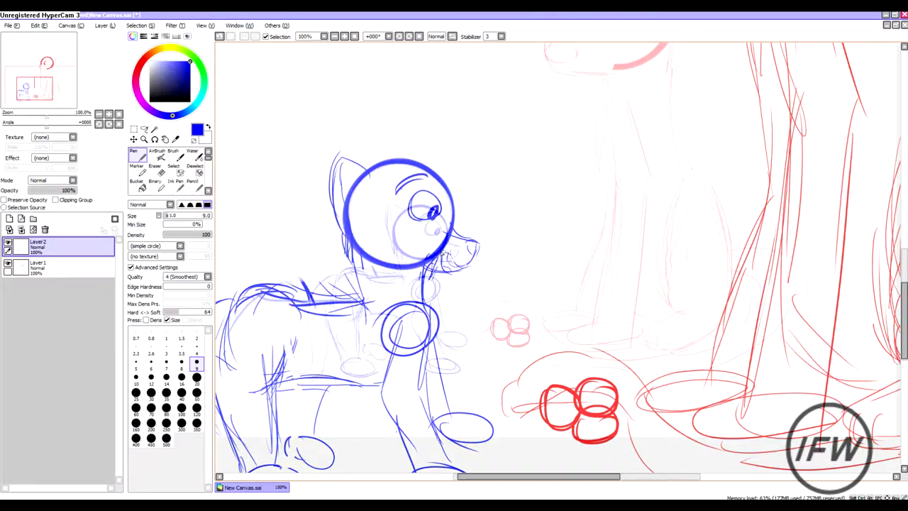
scroll(402, 171, "down", 3)
scroll(402, 171, "up", 1)
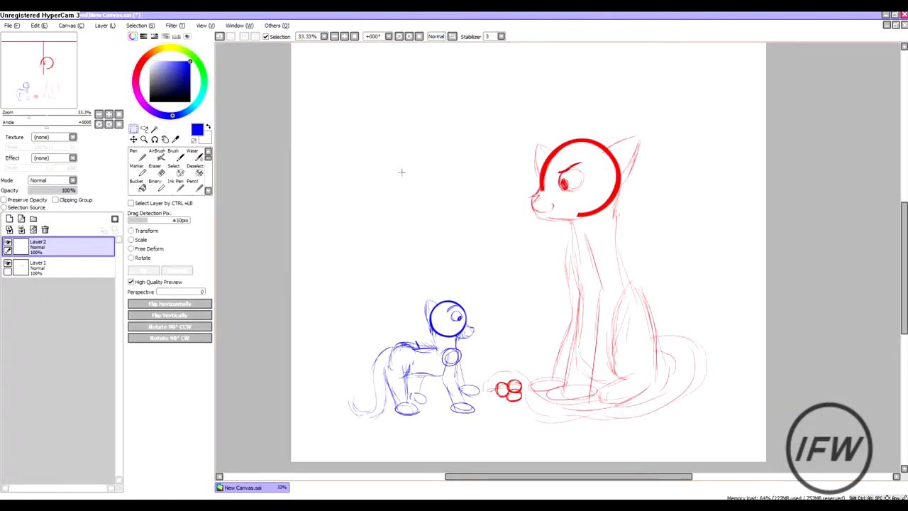
- Trim the canvas to a rectangular selection around both cats and deselect
left_click_drag(342, 105, 714, 445)
left_click(105, 24)
left_click(81, 57)
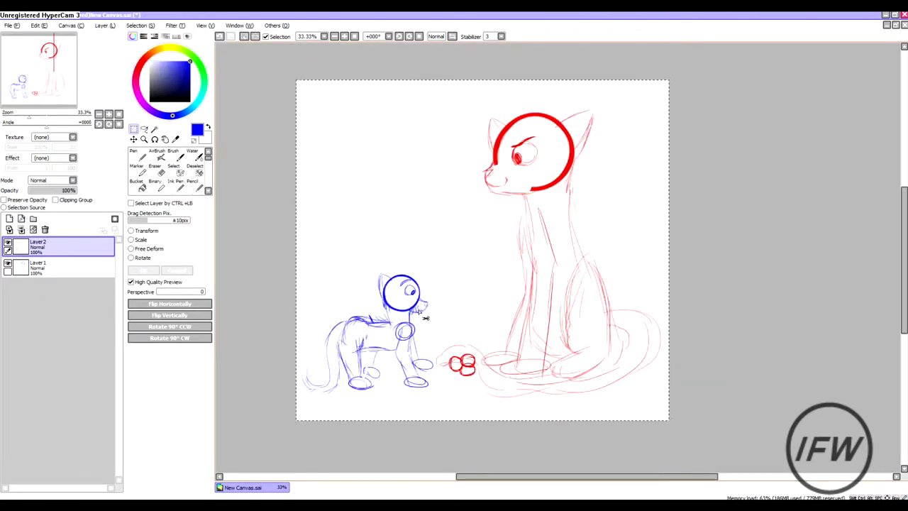
key("ctrl+d")
- Add a layer between the two sketches and fade both sketch layers, setting Layer1's opacity to 29%
left_click(144, 129)
left_click(10, 219)
left_click(64, 287)
left_click(8, 243)
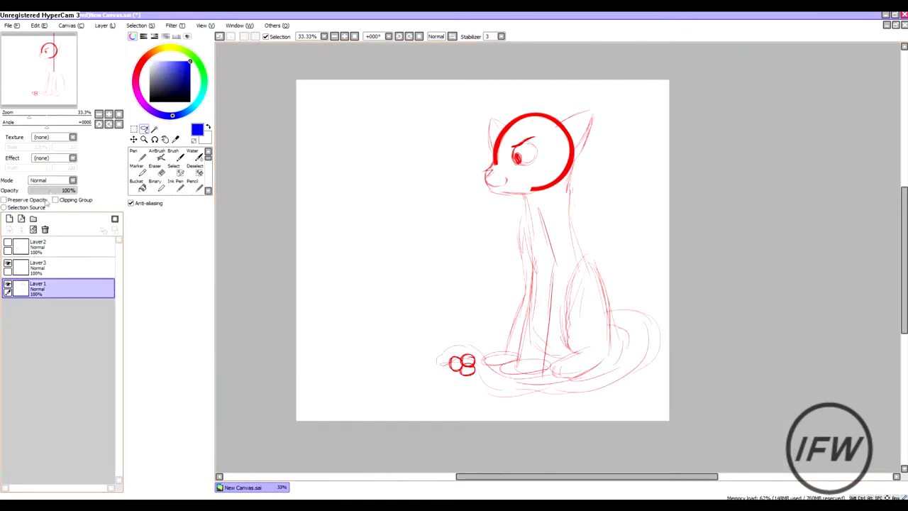
left_click_drag(68, 190, 42, 190)
left_click(64, 246)
left_click(64, 287)
left_click(64, 267)
- Ink the sitting cat's ears and crown on Layer3 with a black pen at size 12
scroll(432, 183, "up", 3)
left_click(133, 151)
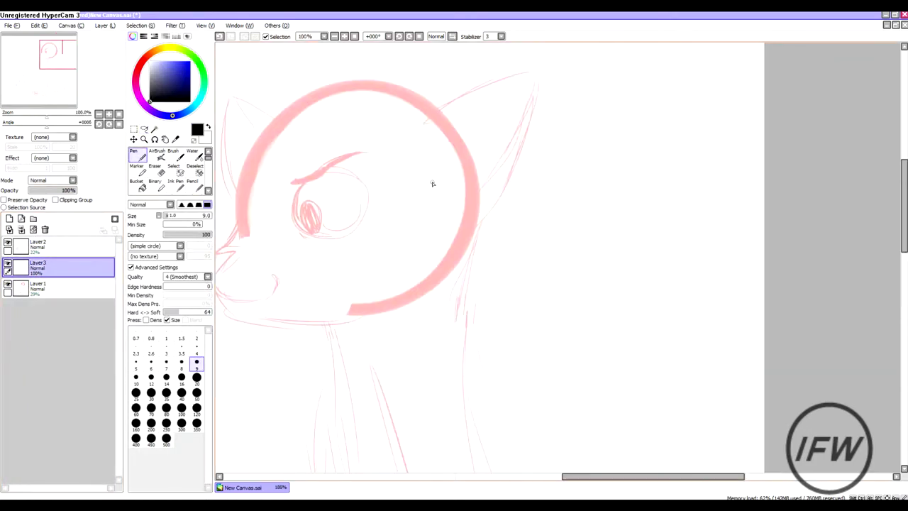
left_click(151, 377)
key("ctrl+z")
mouse_move(428, 120)
left_mouse_down()
mouse_move(520, 80)
mouse_move(514, 131)
mouse_move(479, 223)
left_mouse_up()
mouse_move(234, 100)
left_mouse_down()
mouse_move(278, 122)
mouse_move(232, 198)
mouse_move(257, 139)
left_mouse_up()
mouse_move(256, 139)
left_mouse_down()
mouse_move(318, 94)
mouse_move(436, 115)
left_mouse_up()
key("ctrl+z")
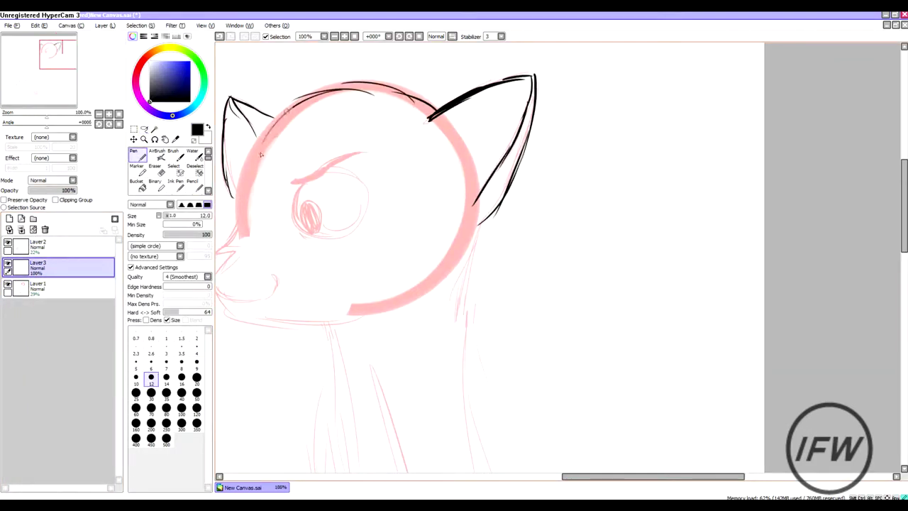
- Ink the sitting cat's forehead and the back of its head down to the nape
left_click_drag(292, 106, 245, 154)
left_click_drag(482, 224, 441, 274)
left_click_drag(255, 140, 235, 226)
left_click_drag(236, 226, 299, 225)
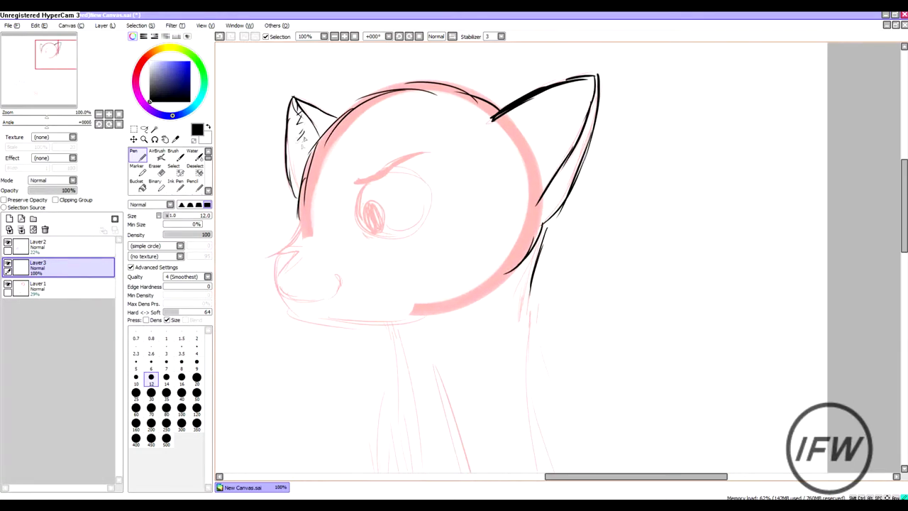
- Erase the stray marks inside the far ear and ink the muzzle bridge, nose and chin
key("e")
left_click_drag(301, 117, 304, 158)
key("n")
left_click_drag(304, 212, 276, 264)
key("e")
left_click_drag(291, 234, 275, 263)
key("n")
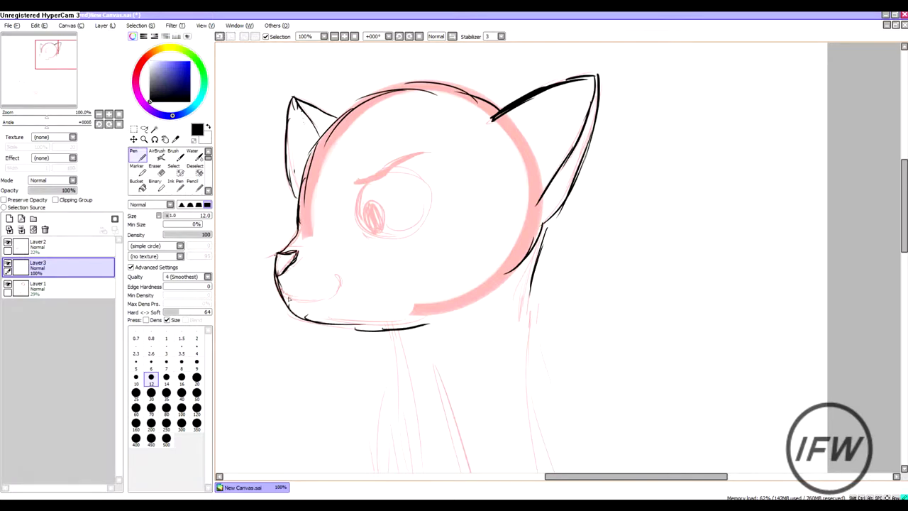
- Ink the mouth and a thick angry brow, then start the eye outline with the pen at size 9
key("bracketright")
key("bracketright")
mouse_move(351, 181)
left_mouse_down()
mouse_move(378, 180)
mouse_move(368, 231)
left_mouse_up()
key("bracketleft")
key("bracketleft")
key("bracketleft")
key("bracketleft")
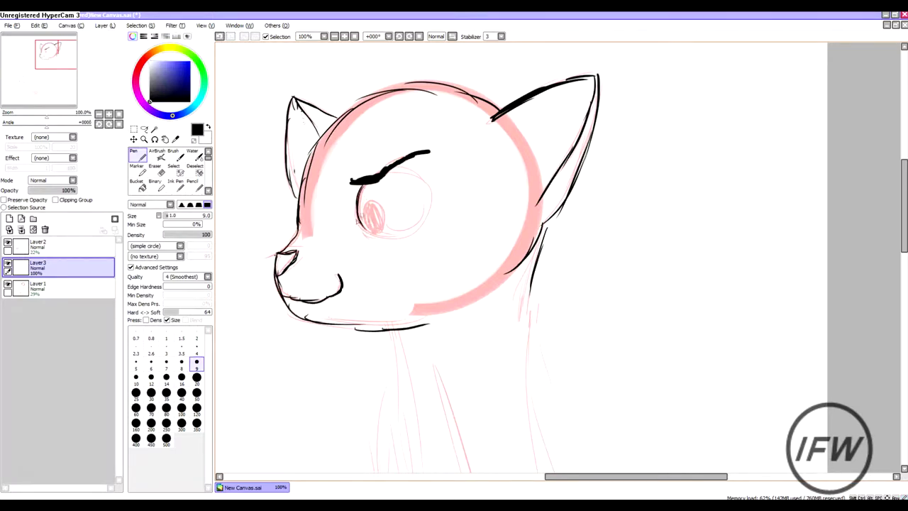
- Fill in the sitting cat's pupil with a larger black pen and finish the eye, then restore size 9
scroll(376, 192, "up", 2)
key("bracketright")
key("bracketright")
key("bracketright")
key("bracketright")
key("bracketright")
left_click_drag(363, 216, 376, 240)
scroll(376, 240, "down", 4)
key("bracketleft")
key("bracketleft")
key("bracketleft")
key("bracketleft")
key("bracketleft")
- Ink the sitting cat's neck, near front leg, back, haunch and hind paw
scroll(354, 213, "up", 1)
left_click_drag(345, 209, 359, 325)
left_click_drag(367, 228, 389, 306)
scroll(501, 275, "down", 3)
left_click_drag(363, 240, 341, 383)
left_click_drag(390, 241, 377, 376)
mouse_move(424, 103)
left_mouse_down()
mouse_move(417, 125)
mouse_move(438, 224)
mouse_move(408, 308)
left_mouse_up()
left_click_drag(441, 216, 474, 341)
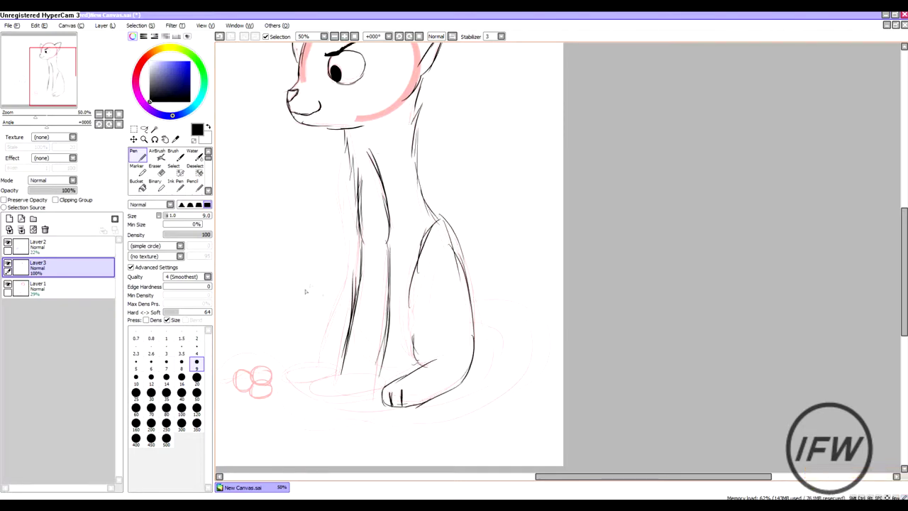
- Lower Layer1's opacity to 17% and make Layer3 active again
left_click(36, 287)
left_click_drag(42, 190, 36, 190)
left_click(35, 266)
- Ink the sitting cat's far front leg and the tail curling around its feet to the tip
left_click_drag(470, 307, 530, 314)
mouse_move(505, 403)
left_mouse_down()
mouse_move(293, 416)
mouse_move(257, 372)
mouse_move(227, 364)
left_mouse_up()
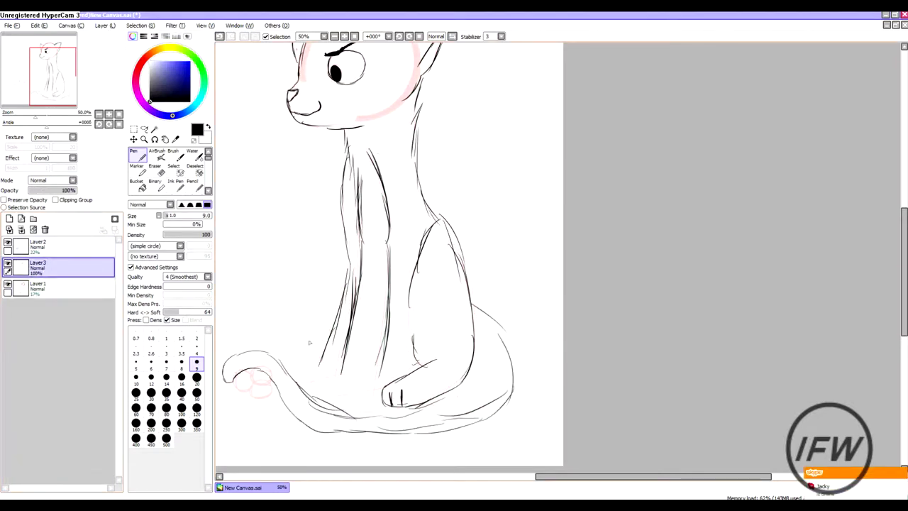
mouse_move(317, 406)
left_mouse_down()
mouse_move(486, 358)
mouse_move(481, 333)
left_mouse_up()
- Erase the tail's overlapping lines beneath the haunch and redraw its lower edge with a fuller curve
key("e")
left_click_drag(456, 417, 503, 408)
left_click_drag(426, 404, 483, 354)
key("n")
left_click_drag(294, 429, 496, 417)
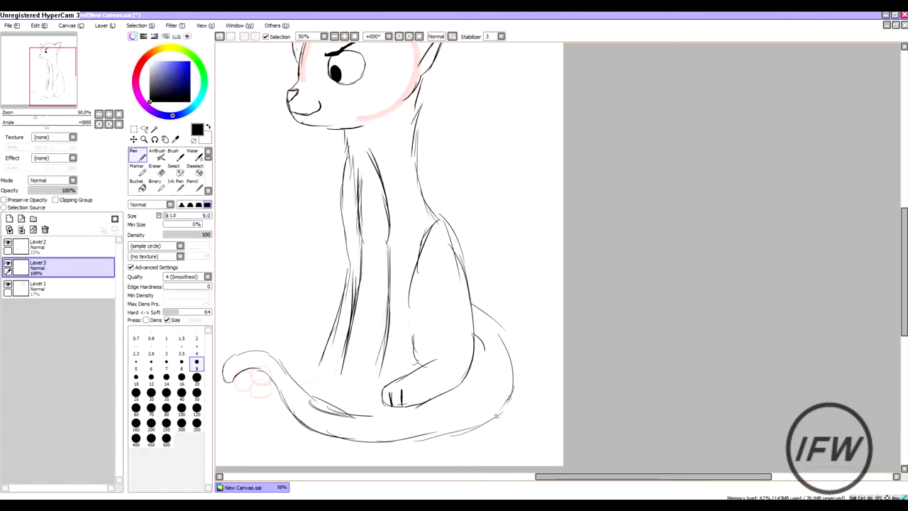
- Ink the sitting cat's two front paws with toe lines and clean up the overlaps at the feet
scroll(356, 388, "up", 2)
mouse_move(355, 387)
left_mouse_down()
mouse_move(328, 354)
mouse_move(323, 389)
left_mouse_up()
key("e")
key("n")
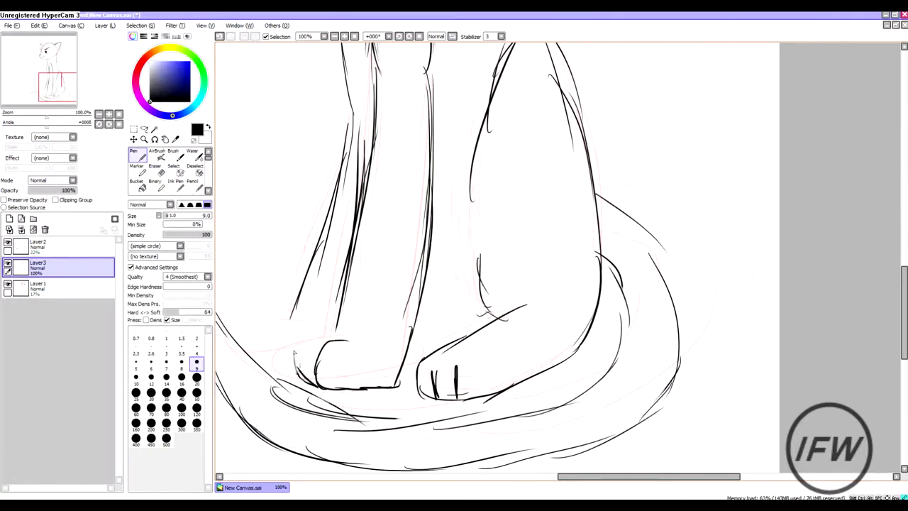
scroll(335, 318, "down", 1)
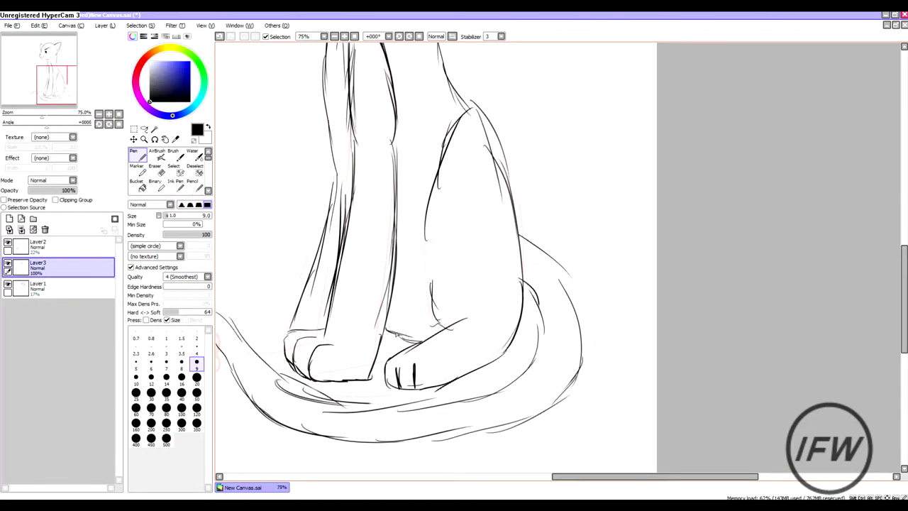
- Ink three touching round berry shapes with thick outlines beneath the sitting cat's curled tail tip
scroll(284, 328, "down", 5)
scroll(284, 328, "up", 3)
scroll(276, 333, "down", 3)
scroll(258, 346, "up", 8)
left_click_drag(400, 292, 397, 297)
left_click_drag(489, 269, 485, 271)
left_click_drag(454, 347, 461, 345)
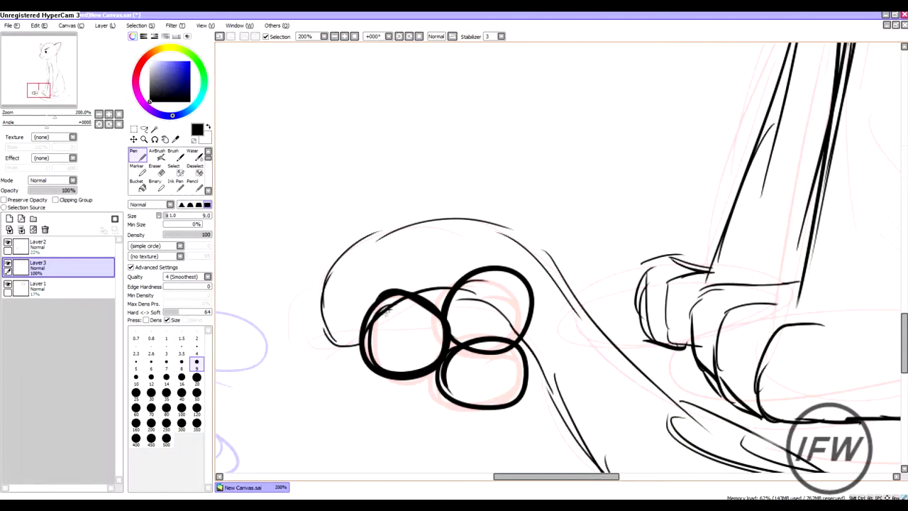
- Add short jagged detail marks inside the upper part of the three round shapes
left_click_drag(387, 313, 397, 328)
left_click_drag(408, 301, 401, 318)
left_click_drag(471, 284, 496, 298)
left_click_drag(500, 276, 514, 281)
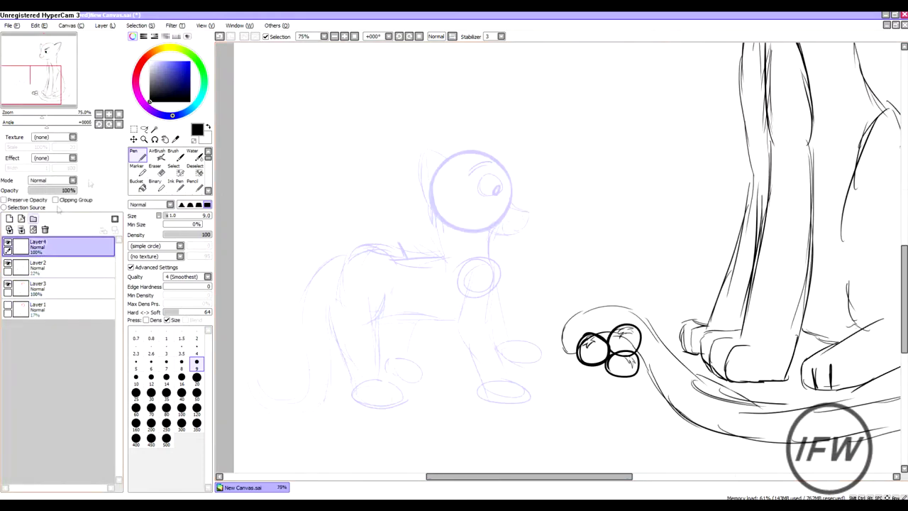
- Ink the small cat's pointed ears, thick eyebrow and eye with its pupil on Layer4
scroll(451, 182, "up", 2)
left_click_drag(401, 115, 441, 133)
mouse_move(401, 117)
left_mouse_down()
mouse_move(402, 223)
mouse_move(408, 173)
left_mouse_up()
left_click_drag(492, 115, 521, 120)
left_click_drag(486, 169, 526, 145)
mouse_move(518, 166)
left_mouse_down()
mouse_move(528, 213)
mouse_move(542, 210)
left_mouse_up()
left_click_drag(442, 135, 517, 114)
left_click_drag(524, 164, 553, 206)
- Set the stabilizer to 12 and ink the small cat's head outline, muzzle, nose and mouth
left_click(501, 36)
left_click(488, 134)
left_click_drag(442, 134, 571, 213)
left_click_drag(568, 178, 570, 229)
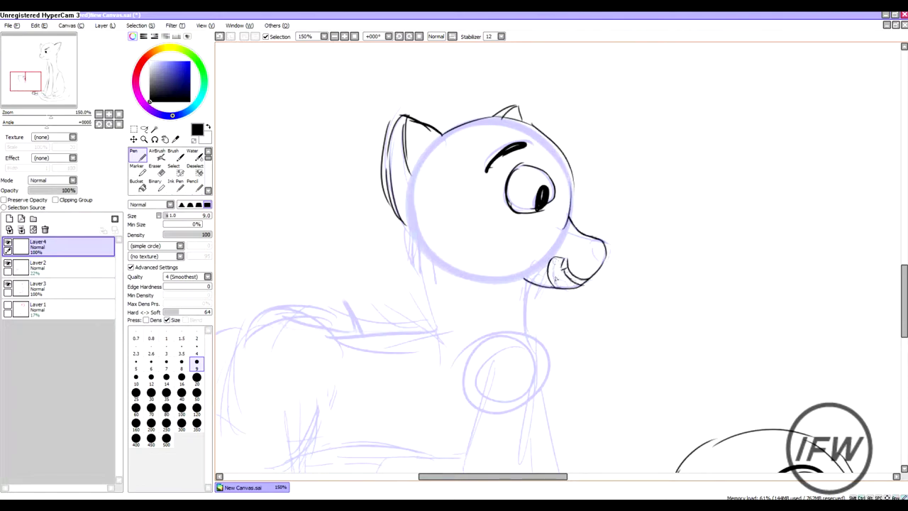
left_click_drag(594, 246, 603, 264)
- Ink the small cat's furry nape, chest line and the edges of its near front leg
left_click_drag(457, 133, 493, 259)
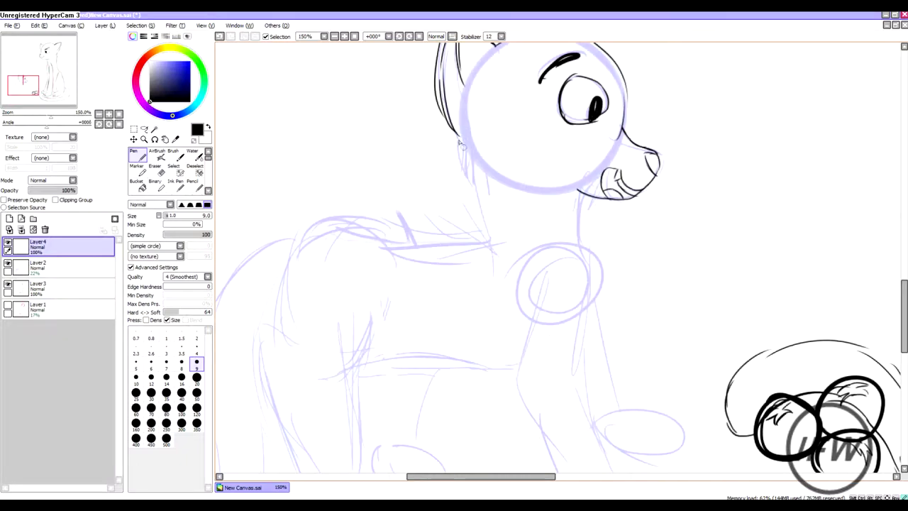
left_click_drag(580, 193, 578, 371)
mouse_move(550, 264)
left_mouse_down()
mouse_move(516, 381)
mouse_move(515, 426)
left_mouse_up()
left_click_drag(474, 139, 494, 360)
left_click_drag(499, 223, 538, 339)
left_click_drag(503, 179, 507, 253)
mouse_move(517, 274)
left_mouse_down()
mouse_move(545, 352)
mouse_move(505, 395)
left_mouse_up()
- Lower Layer2's opacity to 12% and make Layer4 active again
left_click(37, 265)
left_click_drag(39, 191, 34, 190)
left_click(37, 244)
- Ink the small cat's near front paw with toes and outline its far front leg
left_click_drag(496, 383, 535, 402)
left_click_drag(545, 353, 577, 347)
left_click_drag(522, 143, 548, 269)
left_click_drag(529, 312, 567, 321)
left_click_drag(542, 301, 579, 319)
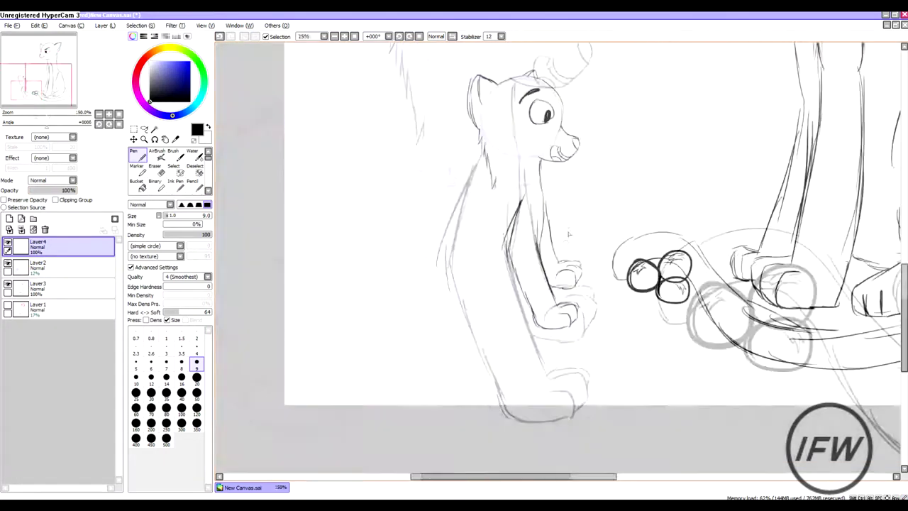
- Undo the last paw strokes, erase the stray bits and redraw the small cat's far front paw
key("ctrl+z")
key("ctrl+z")
key("e")
left_click_drag(560, 371, 567, 368)
key("n")
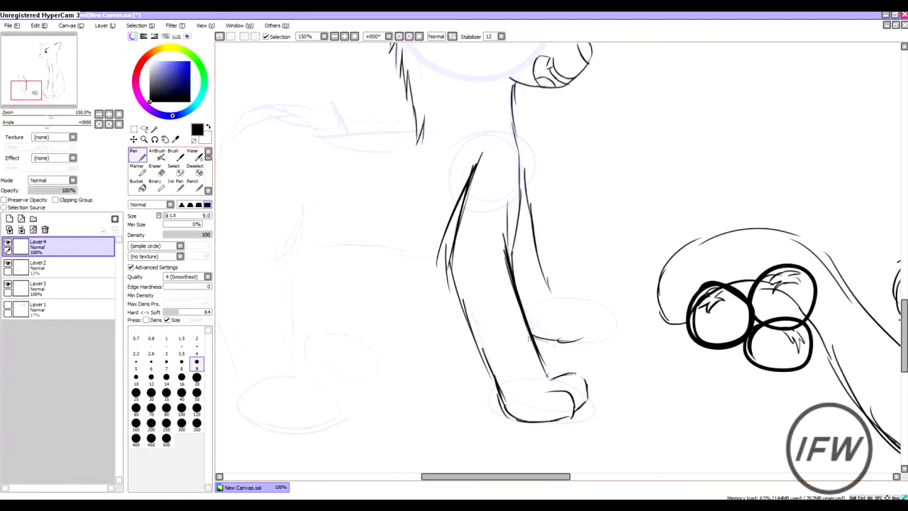
scroll(563, 296, "down", 3)
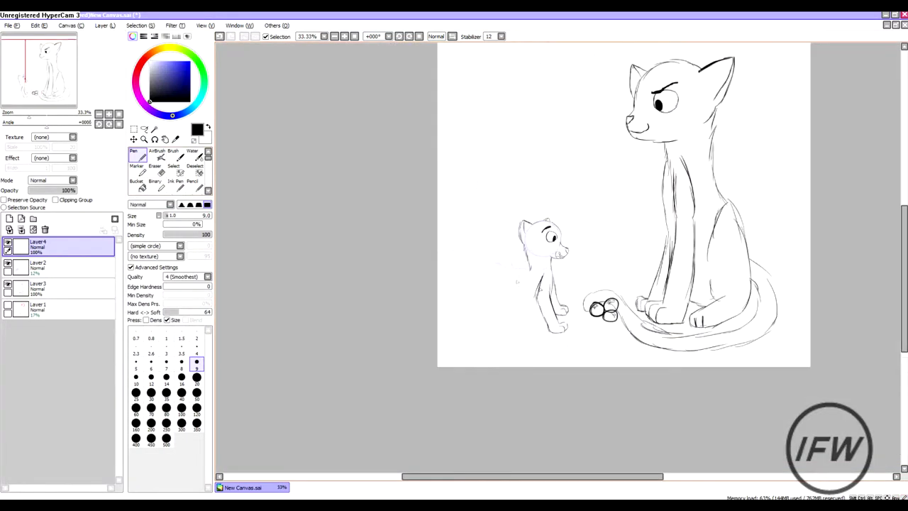
- Ink the small cat's back, haunch, belly and both hind legs with their paws
scroll(584, 231, "up", 2)
mouse_move(499, 245)
left_mouse_down()
mouse_move(418, 291)
mouse_move(445, 427)
left_mouse_up()
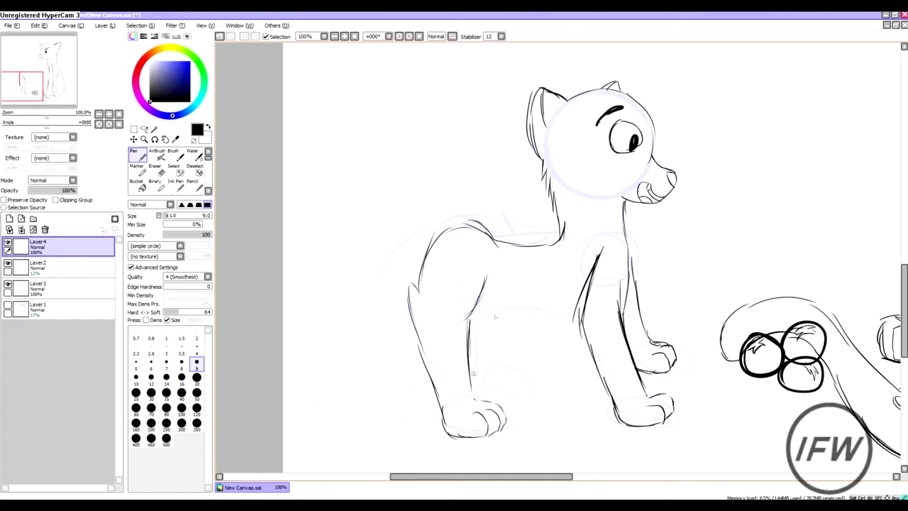
left_click_drag(525, 390, 509, 401)
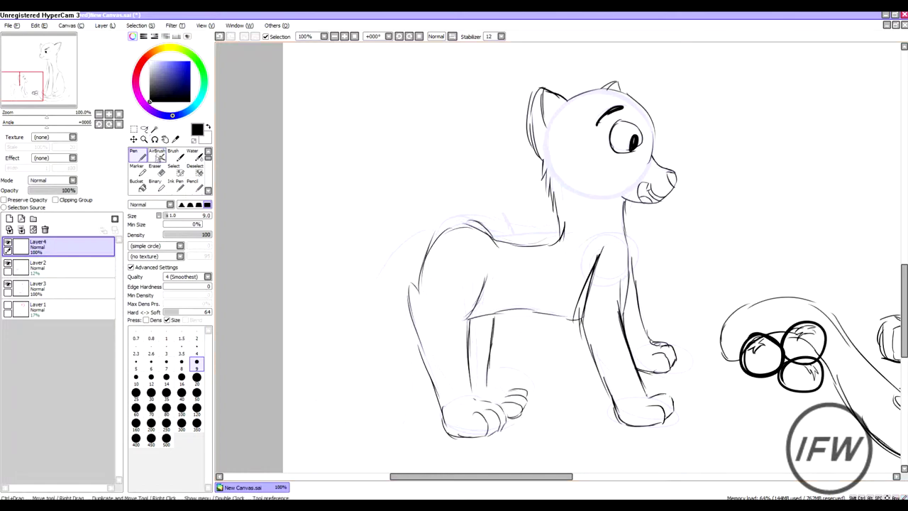
- Move the small cat's line drawing slightly farther away from the sitting cat
left_click(144, 129)
scroll(232, 175, "down", 3)
left_click(133, 139)
left_click_drag(376, 234, 373, 266)
scroll(278, 236, "up", 3)
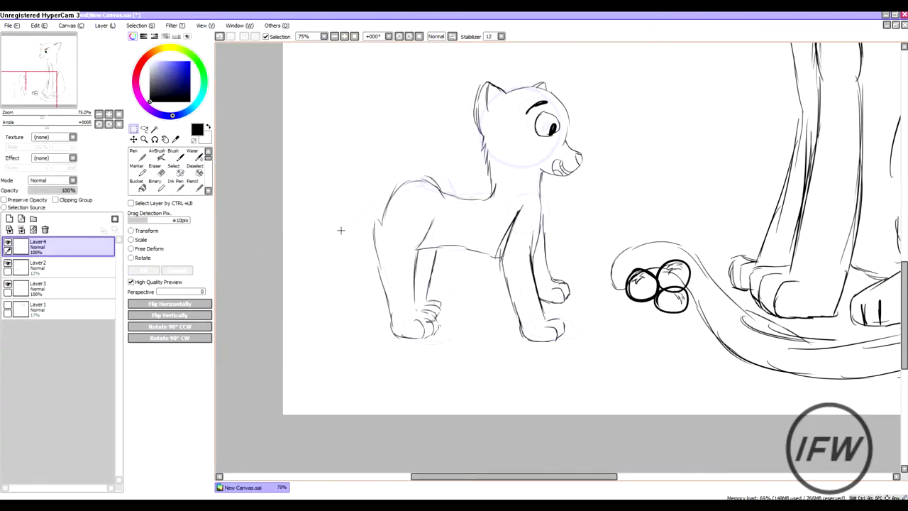
- Redraw the small cat's far hind leg and ink its drooping tail with an upturned tip
key("n")
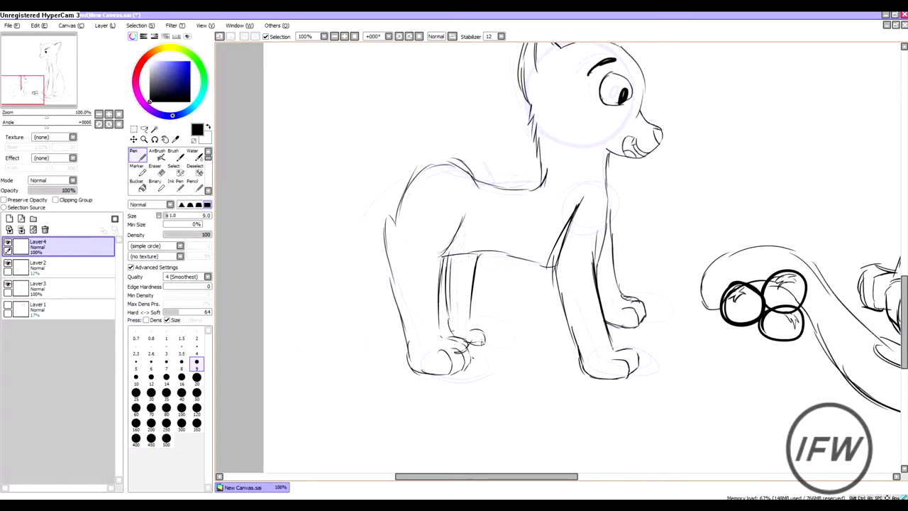
scroll(468, 303, "down", 1)
mouse_move(422, 212)
left_mouse_down()
mouse_move(391, 261)
mouse_move(387, 360)
left_mouse_up()
left_click_drag(363, 320, 392, 375)
left_click_drag(411, 271, 390, 374)
scroll(397, 319, "down", 5)
scroll(472, 239, "up", 5)
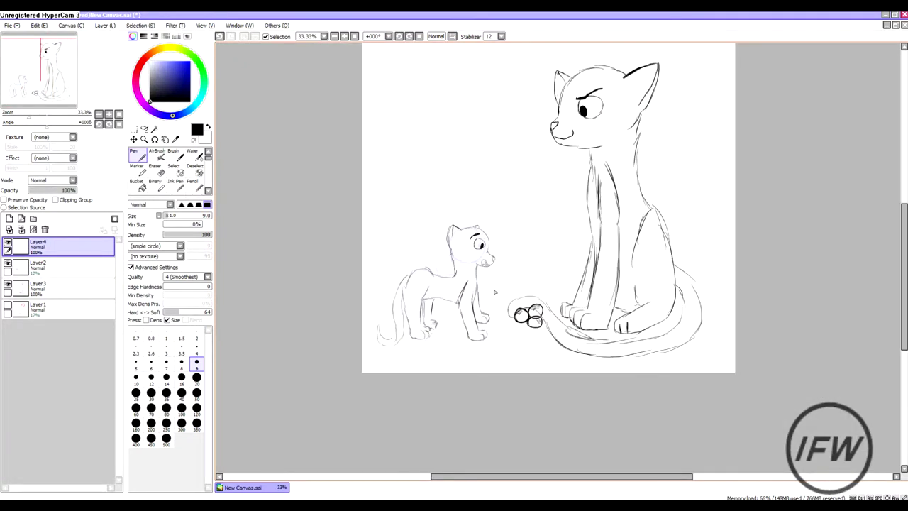
- Create two layer folders named darkbutt and sorrelbutt for the two cats' drawings
left_click(33, 219)
double_click(43, 266)
type("darkbutt")
key("Return")
left_click(33, 219)
double_click(41, 245)
type("sorrelbutt")
key("Return")
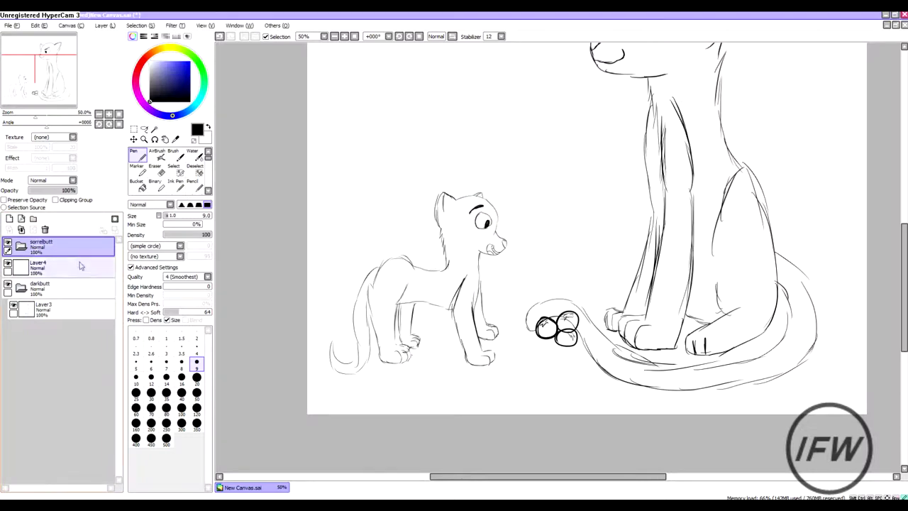
- Add a layer named lineart above Layer3 inside the darkbutt folder
left_click(10, 219)
double_click(43, 306)
type("lineart")
key("Return")
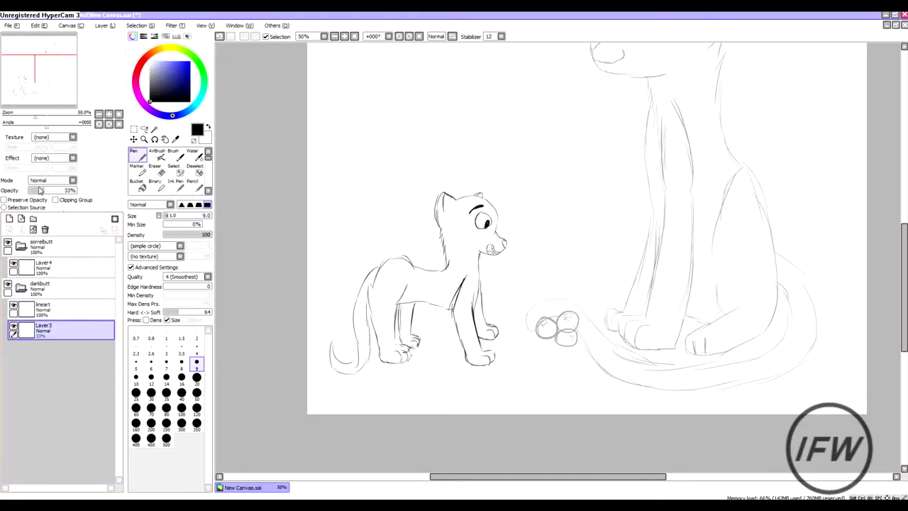
- Raise the pen size to 12 and try a first line on the sitting cat
scroll(600, 207, "down", 4)
scroll(600, 207, "up", 6)
key("bracketright")
key("bracketright")
mouse_move(544, 198)
left_mouse_down()
mouse_move(650, 153)
mouse_move(651, 192)
mouse_move(590, 269)
mouse_move(650, 154)
mouse_move(590, 276)
left_mouse_up()
key("ctrl+z")
- Lower Layer3's opacity to 13%, make the lineart layer active and undo the last stroke
left_click(42, 328)
left_click_drag(71, 190, 35, 190)
left_click(43, 306)
key("ctrl+z")
- Ink the sitting cat's near ear on the lineart layer, redoing the misplaced strokes
mouse_move(649, 153)
left_mouse_down()
mouse_move(591, 278)
mouse_move(607, 286)
left_mouse_up()
key("ctrl+z")
key("ctrl+z")
left_click_drag(653, 153, 593, 309)
scroll(601, 310, "up", 1)
left_click_drag(603, 241, 534, 305)
key("ctrl+z")
scroll(604, 257, "down", 1)
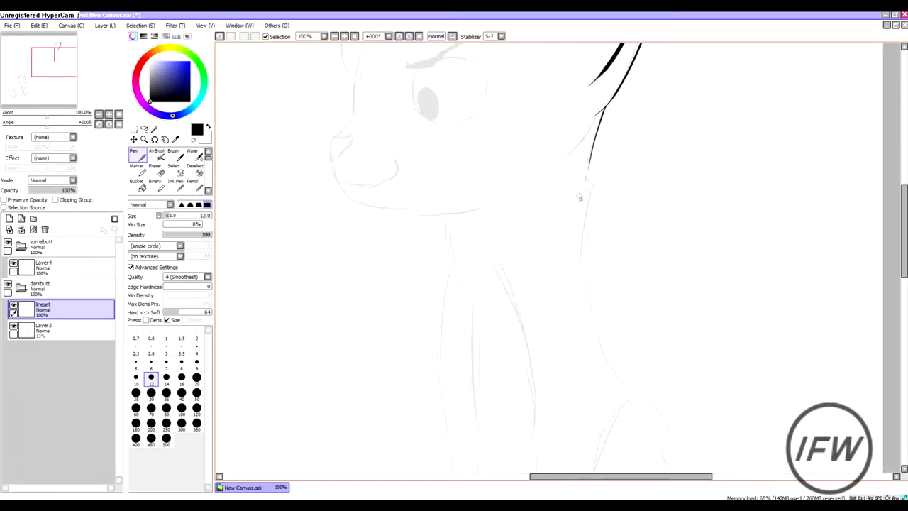
- Ink one long smooth curve from the sitting cat's ear base down the nape and back
left_click_drag(596, 241, 604, 327)
key("ctrl+z")
key("ctrl+z")
left_click_drag(603, 151, 627, 403)
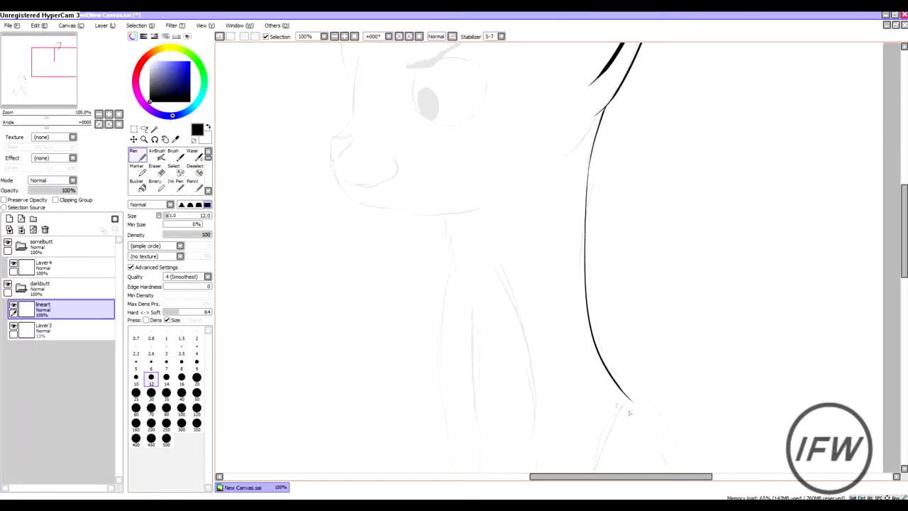
scroll(572, 419, "up", 2)
scroll(527, 188, "down", 3)
- Undo the first haunch stroke and ink the sitting cat's rounded haunch as one arching curve
left_click_drag(495, 225, 528, 117)
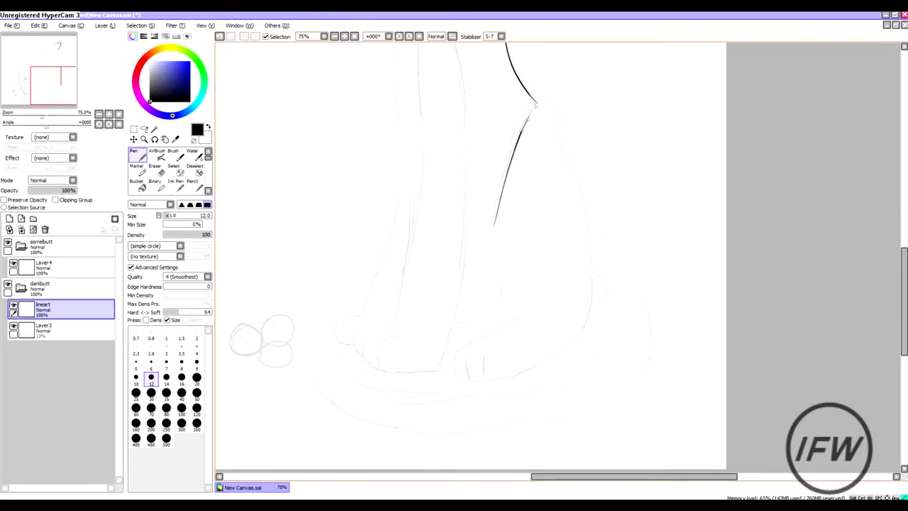
scroll(560, 114, "down", 4)
scroll(553, 178, "up", 3)
key("ctrl+z")
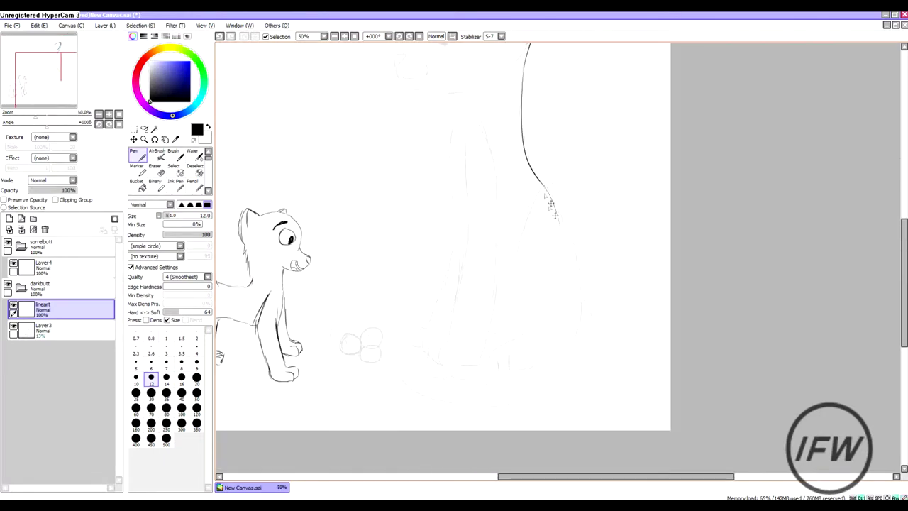
key("ctrl+z")
mouse_move(520, 279)
left_mouse_down()
mouse_move(576, 279)
mouse_move(577, 347)
left_mouse_up()
scroll(567, 284, "down", 3)
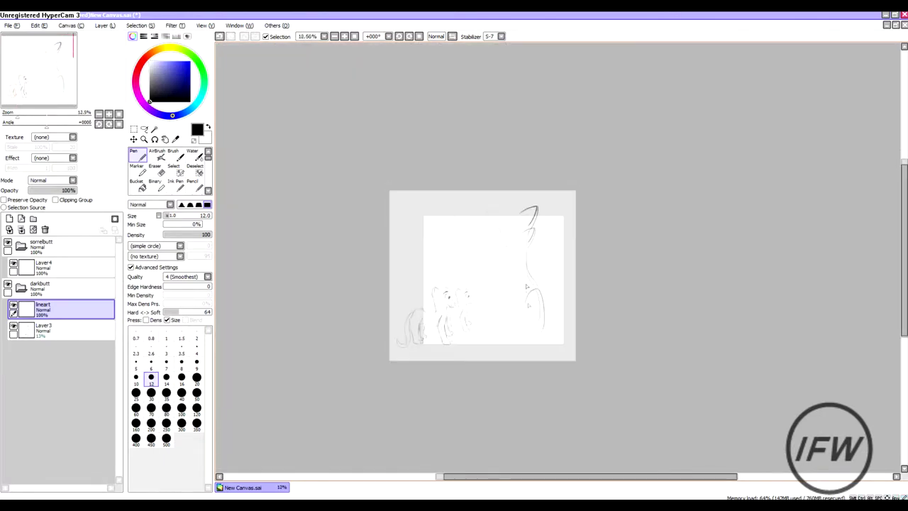
- Erase and rework the joint where the sitting cat's back line continues toward the haunch
scroll(568, 270, "up", 6)
key("e")
left_click_drag(588, 252, 557, 259)
key("n")
left_click_drag(560, 216, 610, 284)
key("ctrl+z")
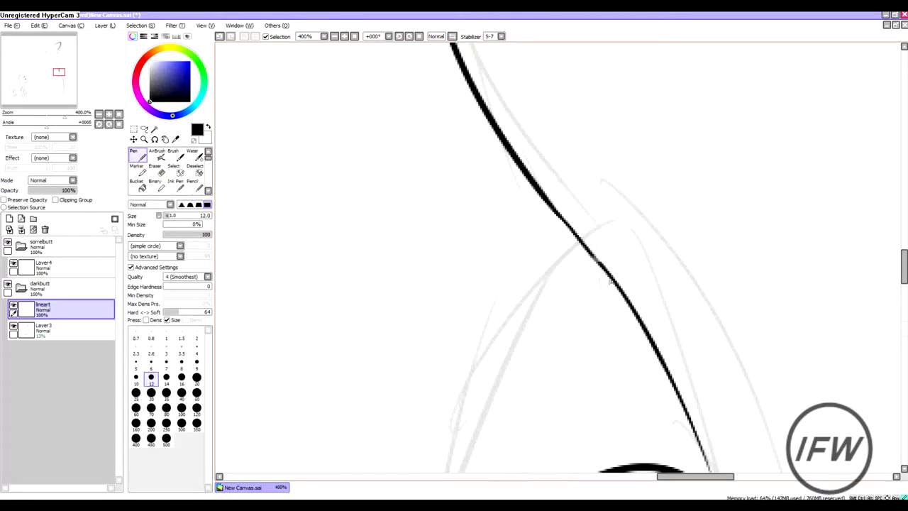
- Ink the sitting cat's hind foot with its upper edge, sole and two toe lines
scroll(567, 269, "down", 5)
scroll(568, 270, "up", 4)
left_click_drag(560, 253, 441, 318)
mouse_move(401, 390)
left_mouse_down()
mouse_move(469, 400)
mouse_move(625, 334)
left_mouse_up()
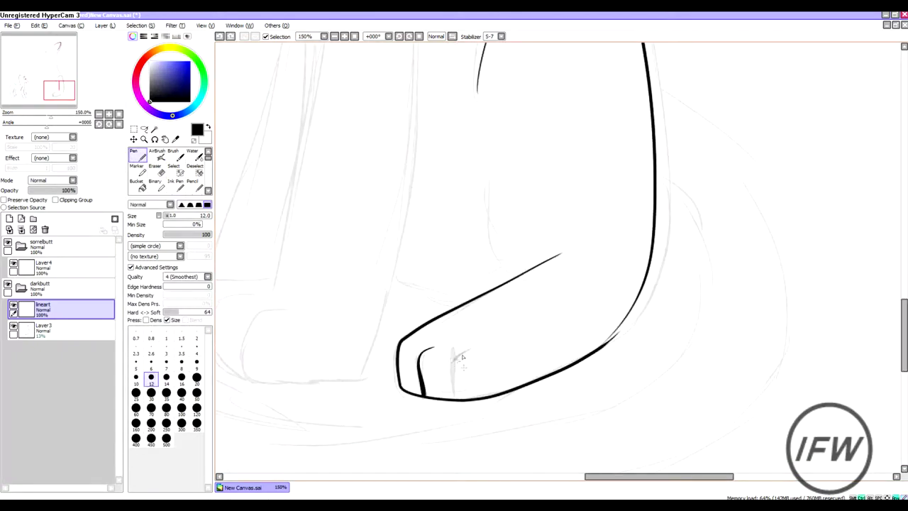
scroll(465, 344, "down", 3)
scroll(464, 344, "up", 5)
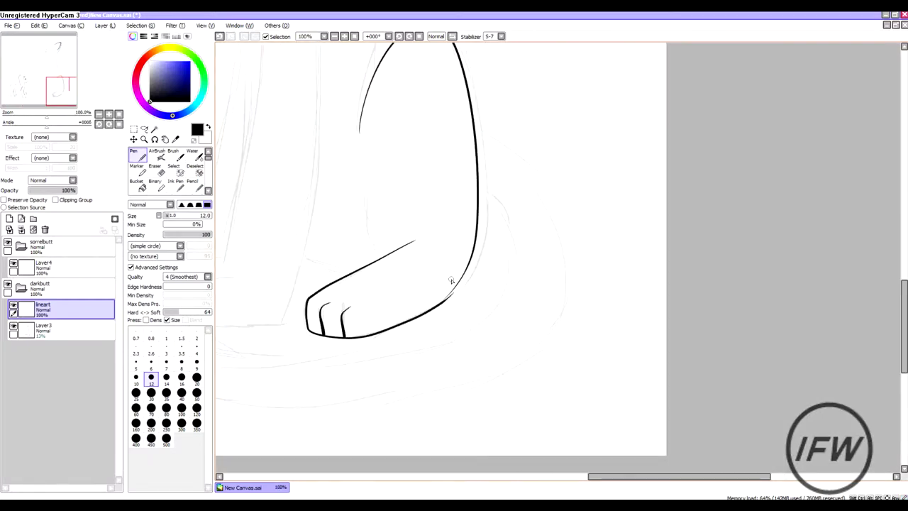
- Clean up the joint between the haunch's rear curve and the hind foot's sole
key("e")
key("n")
key("ctrl+z")
mouse_move(419, 373)
left_mouse_down()
mouse_move(444, 339)
mouse_move(444, 356)
mouse_move(471, 308)
left_mouse_up()
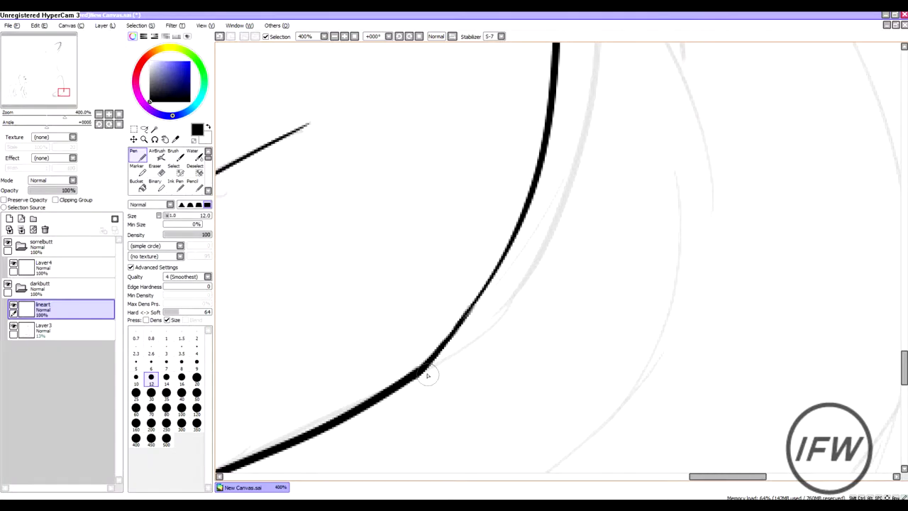
- Ink the sitting cat's skull curve from the near ear over to the forehead, redoing rejected strokes
scroll(429, 376, "down", 4)
scroll(367, 171, "up", 2)
key("ctrl+z")
left_click_drag(388, 192, 554, 147)
key("ctrl+z")
- Trim the end of the forehead line and extend it down the bridge to the nose
scroll(349, 269, "up", 3)
key("e")
scroll(400, 254, "down", 2)
scroll(408, 194, "up", 1)
left_click_drag(353, 193, 365, 216)
key("n")
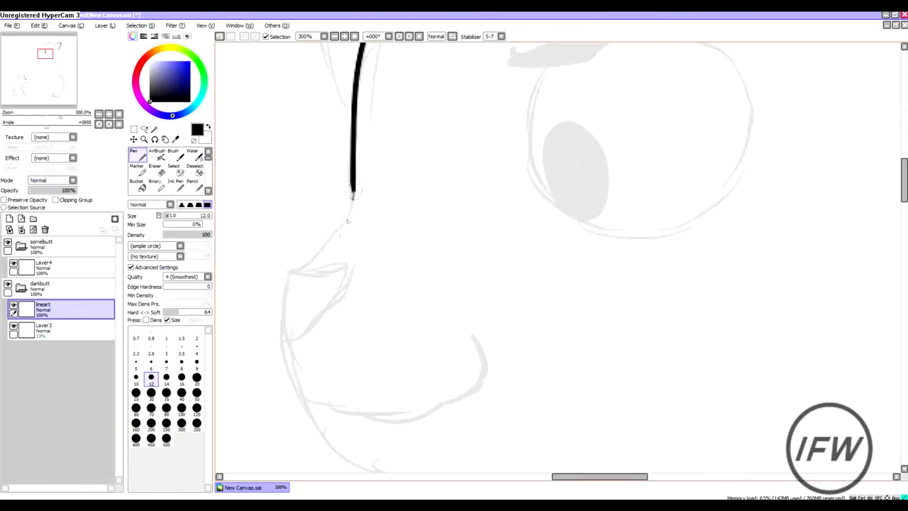
left_click_drag(301, 271, 287, 268)
scroll(298, 269, "down", 4)
scroll(341, 254, "up", 5)
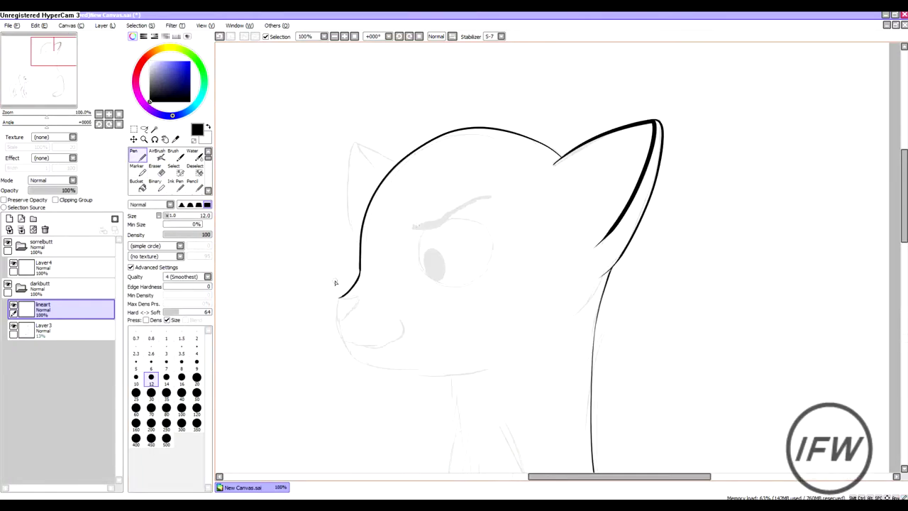
- Ink the sitting cat's nose, curved mouth and lower jaw
scroll(426, 146, "down", 2)
mouse_move(220, 212)
left_mouse_down()
mouse_move(268, 336)
mouse_move(532, 333)
left_mouse_up()
scroll(324, 306, "down", 2)
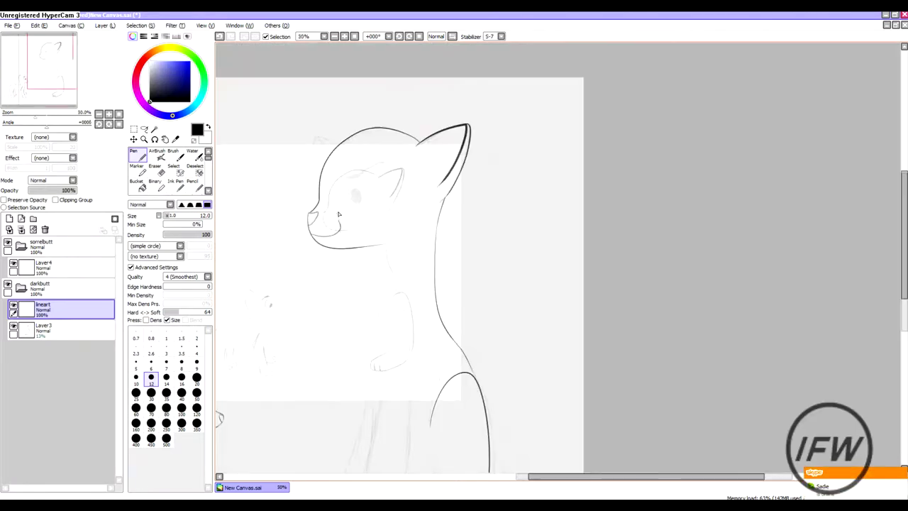
- Ink the sitting cat's tapered eyebrow outline and the round eye beneath it
scroll(344, 193, "up", 2)
key("ctrl+z")
left_click_drag(330, 206, 466, 149)
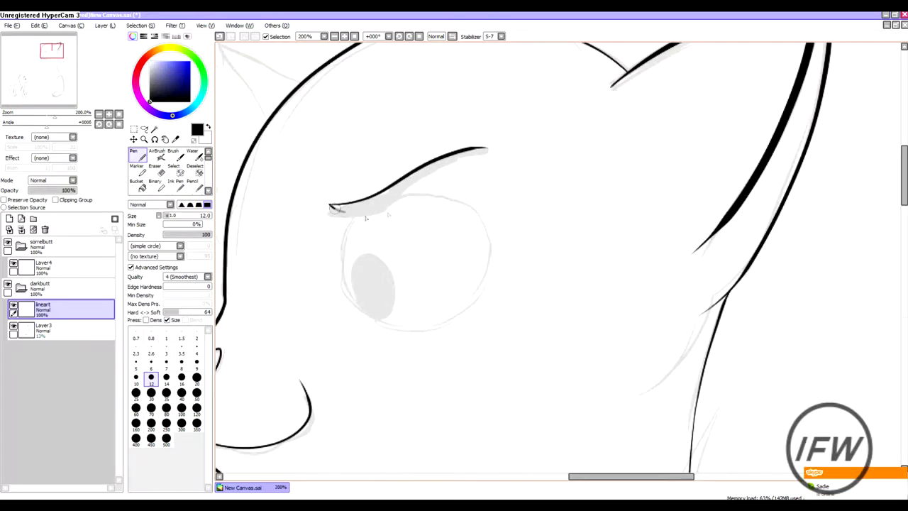
left_click_drag(330, 208, 494, 154)
left_click_drag(344, 219, 410, 196)
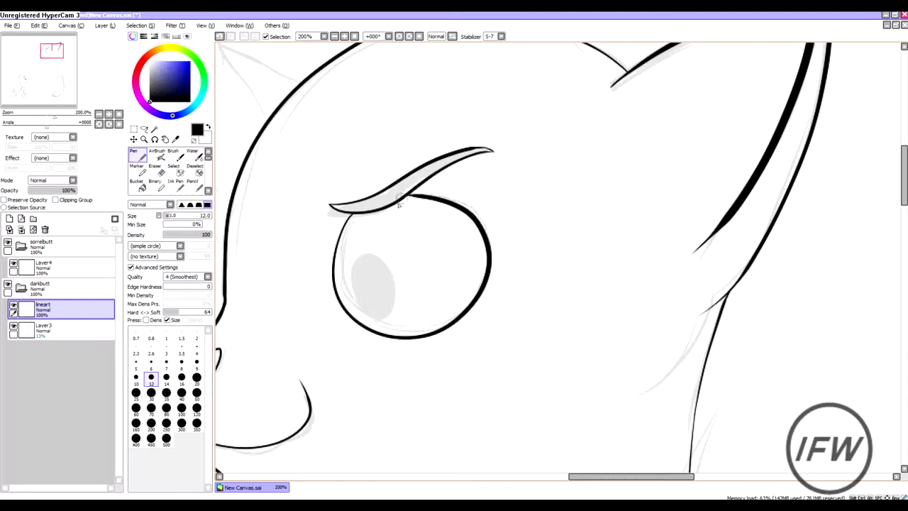
- Ink the sitting cat's far ear beside the forehead, undoing the misplaced strokes
scroll(361, 319, "down", 2)
scroll(334, 213, "up", 3)
left_click_drag(323, 91, 336, 402)
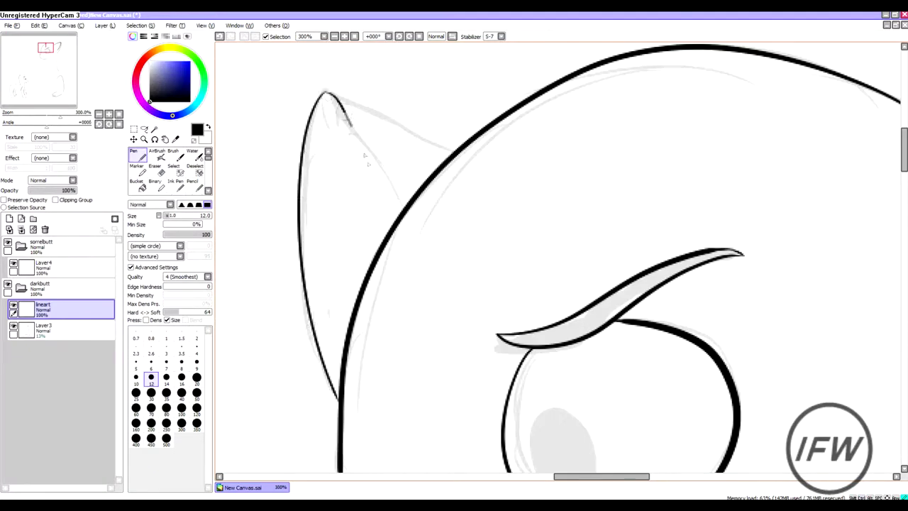
mouse_move(325, 92)
left_mouse_down()
mouse_move(458, 149)
mouse_move(445, 165)
left_mouse_up()
key("ctrl+z")
key("ctrl+z")
key("ctrl+z")
scroll(436, 212, "down", 7)
- Ink the sitting cat's chest fur strokes below the jaw and the upper lines of its near front leg
scroll(441, 194, "up", 3)
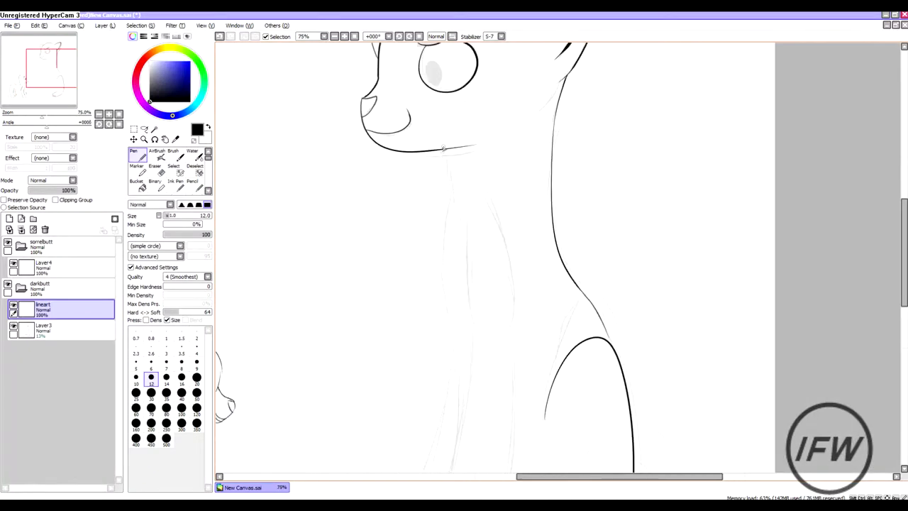
scroll(468, 191, "down", 3)
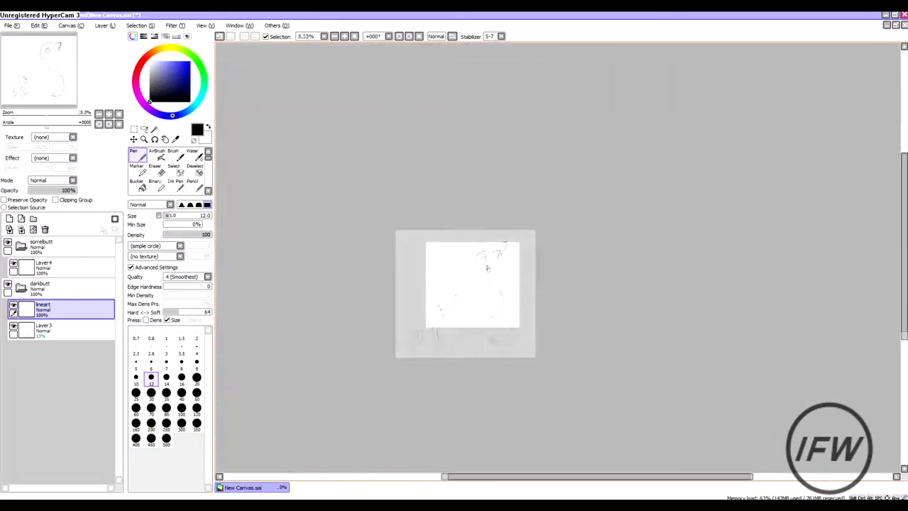
scroll(454, 192, "up", 6)
key("e")
scroll(454, 192, "down", 6)
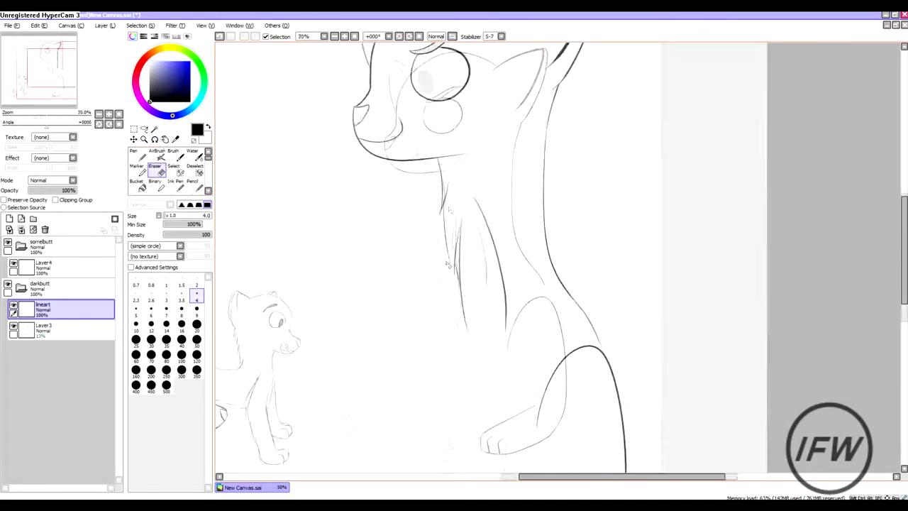
- Set the eraser to size 9 and trim the overlapping chest fur lines on the sitting cat
scroll(495, 250, "up", 4)
key("bracketright")
key("bracketright")
key("bracketright")
key("bracketright")
key("bracketright")
scroll(488, 92, "up", 3)
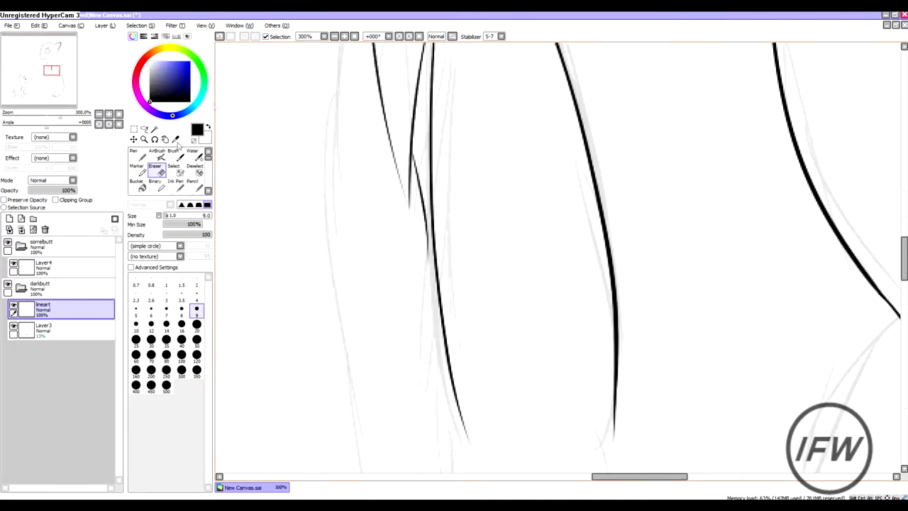
- Ink the front and back lines of the sitting cat's near front leg down to the paw
key("n")
scroll(433, 249, "down", 5)
scroll(430, 285, "up", 3)
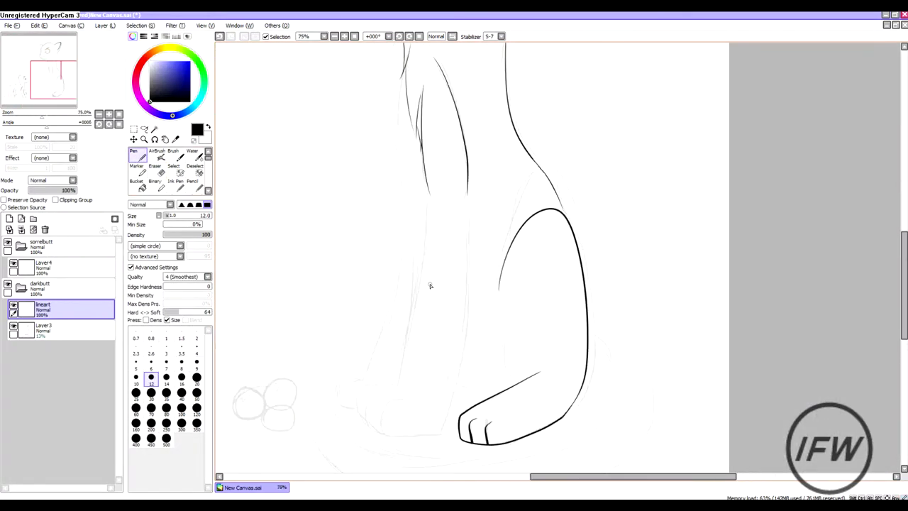
key("ctrl+z")
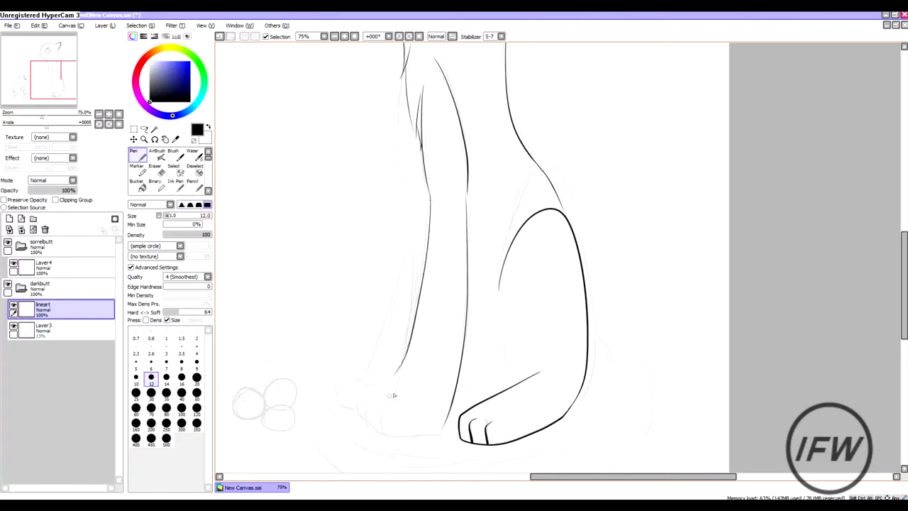
- Smooth the joins in the near front leg's two lines and where the back line meets the haunch
scroll(410, 234, "up", 6)
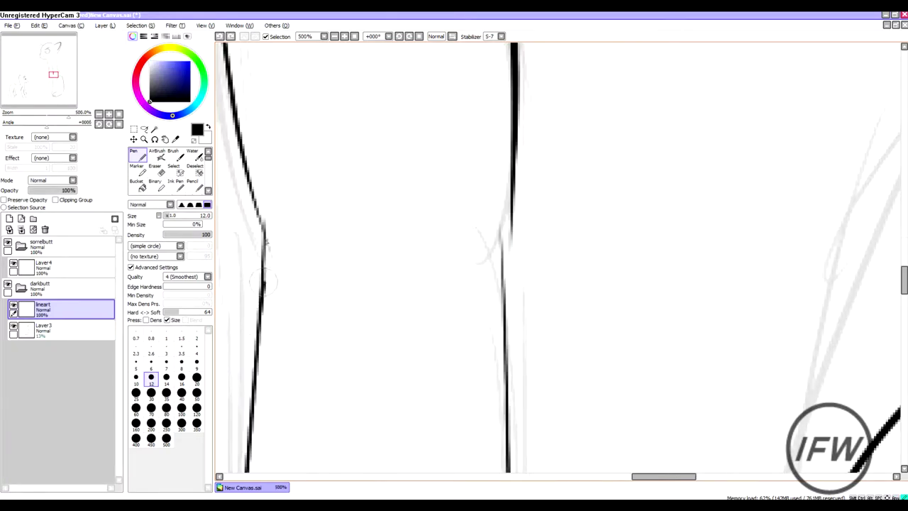
left_click_drag(263, 232, 252, 185)
left_click_drag(512, 222, 506, 352)
key("ctrl+z")
left_click_drag(508, 302, 505, 358)
scroll(486, 336, "down", 6)
scroll(408, 313, "up", 5)
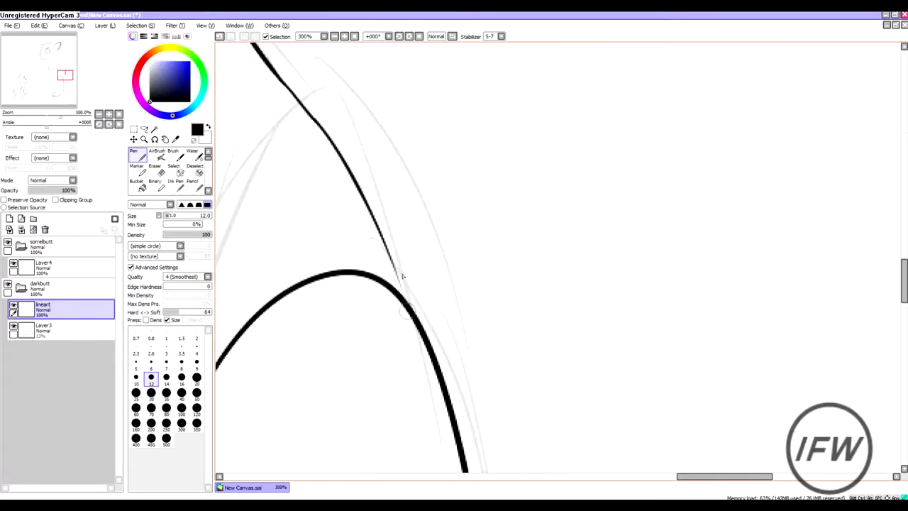
left_click_drag(382, 245, 401, 297)
- Ink the near front paw's first toe and sole, plus the short belly line reaching the hind foot
scroll(282, 316, "down", 3)
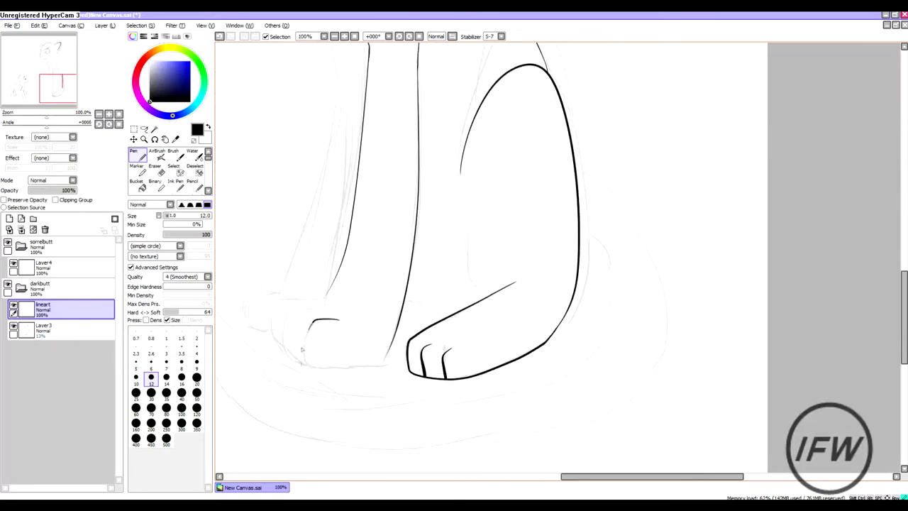
scroll(451, 319, "up", 1)
scroll(428, 316, "down", 5)
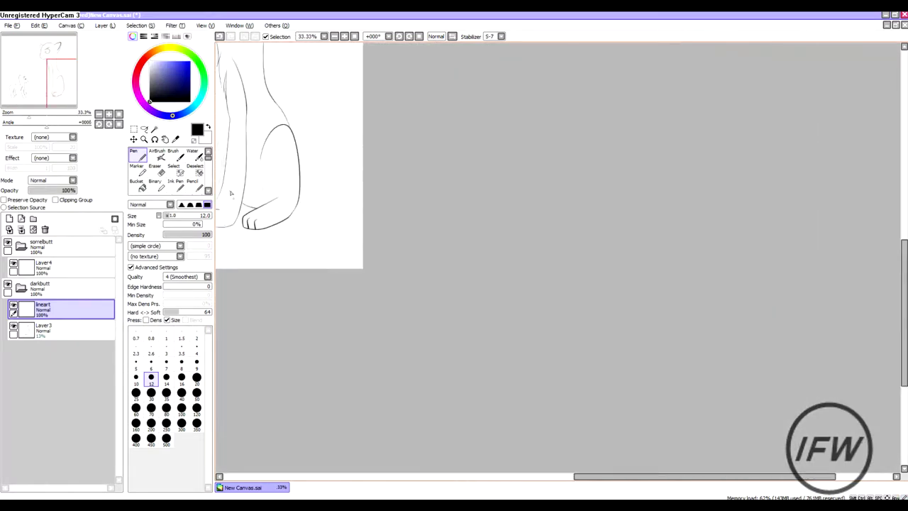
scroll(437, 215, "up", 2)
scroll(437, 215, "up", 5)
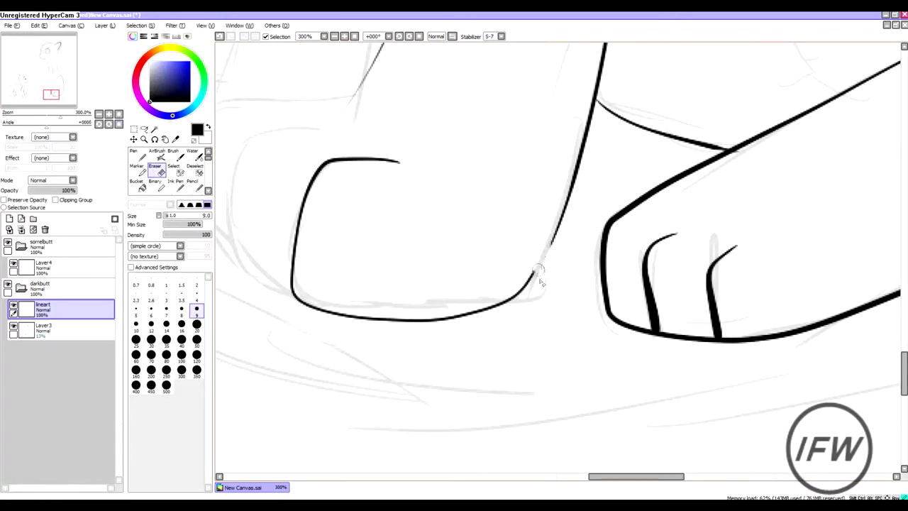
- Ink the near front paw's remaining toes and join its top edge cleanly to the leg
scroll(479, 194, "down", 4)
scroll(479, 194, "up", 5)
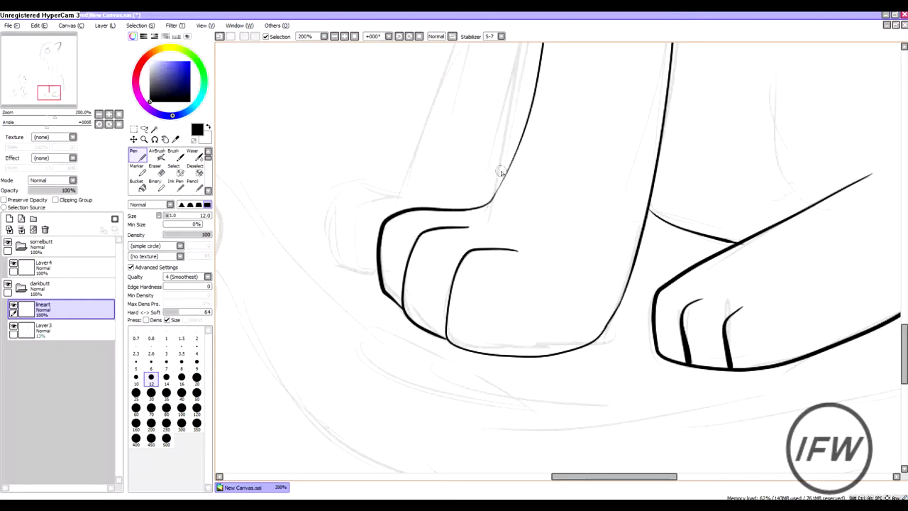
scroll(501, 173, "up", 3)
key("e")
scroll(430, 273, "down", 6)
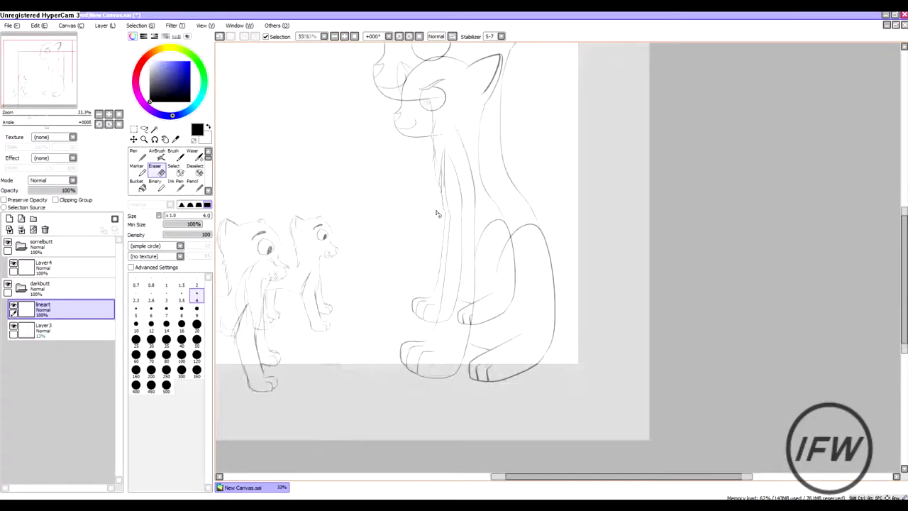
- Try to ink the upper line of the sitting cat's far front leg from the chest
scroll(426, 213, "up", 2)
key("n")
left_click_drag(425, 96, 434, 252)
scroll(436, 247, "down", 1)
scroll(437, 246, "up", 1)
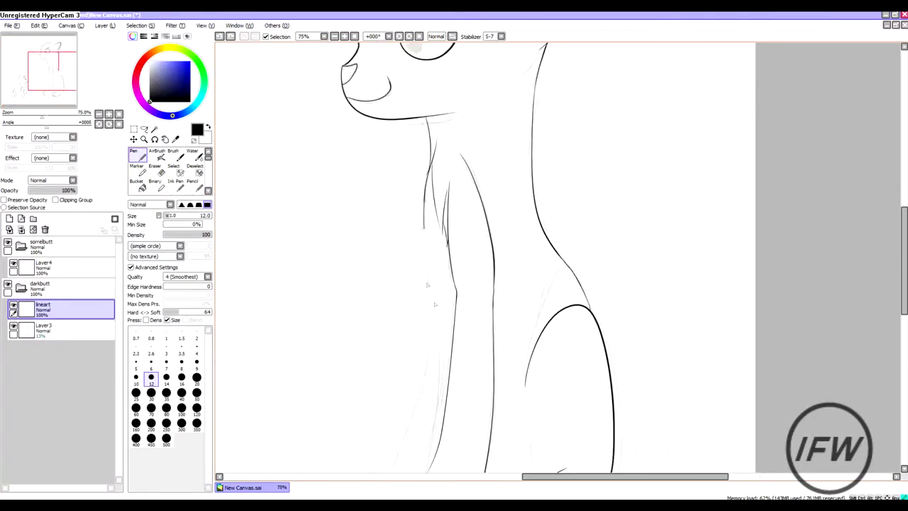
key("ctrl+z")
key("ctrl+y")
key("ctrl+z")
- Ink the sitting cat's far front leg from the chest down to the ankle, redrawing the misplaced upper stroke
scroll(399, 146, "up", 5)
key("e")
key("n")
left_click_drag(378, 99, 360, 176)
key("ctrl+z")
left_click_drag(376, 119, 349, 209)
scroll(386, 246, "down", 10)
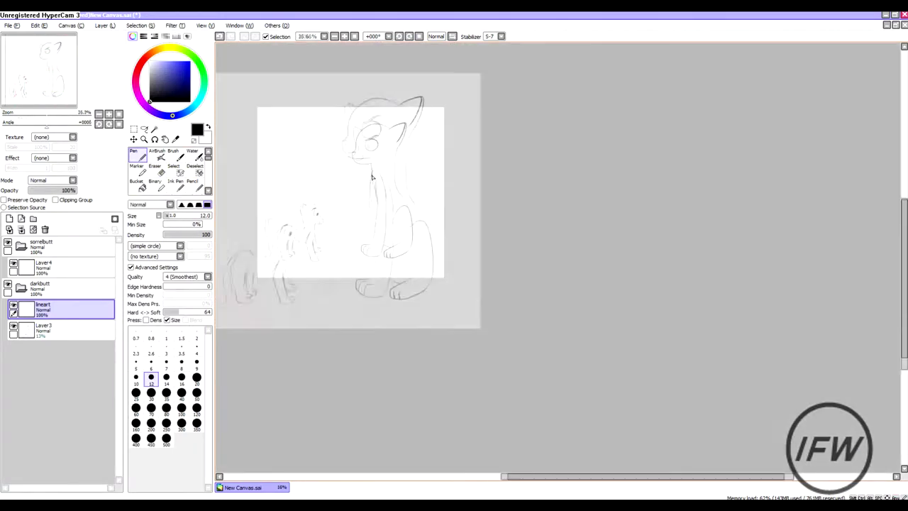
scroll(387, 246, "up", 5)
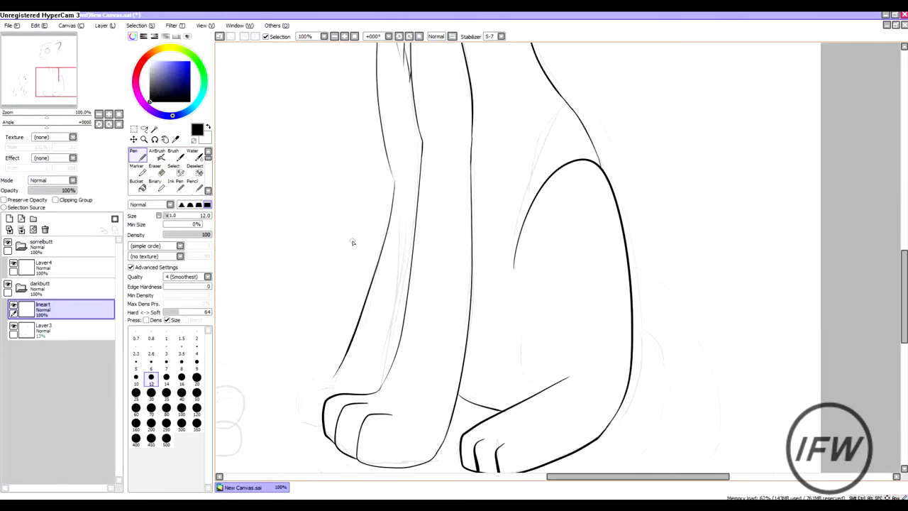
- Ink the far front paw's outline and toe line behind the near paw
scroll(352, 241, "up", 3)
mouse_move(408, 210)
left_mouse_down()
mouse_move(374, 299)
mouse_move(455, 363)
left_mouse_up()
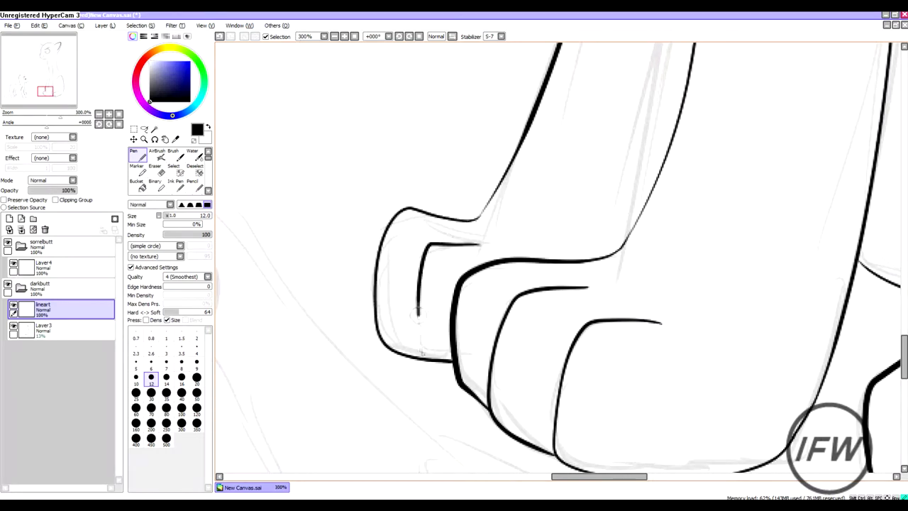
scroll(419, 346, "down", 6)
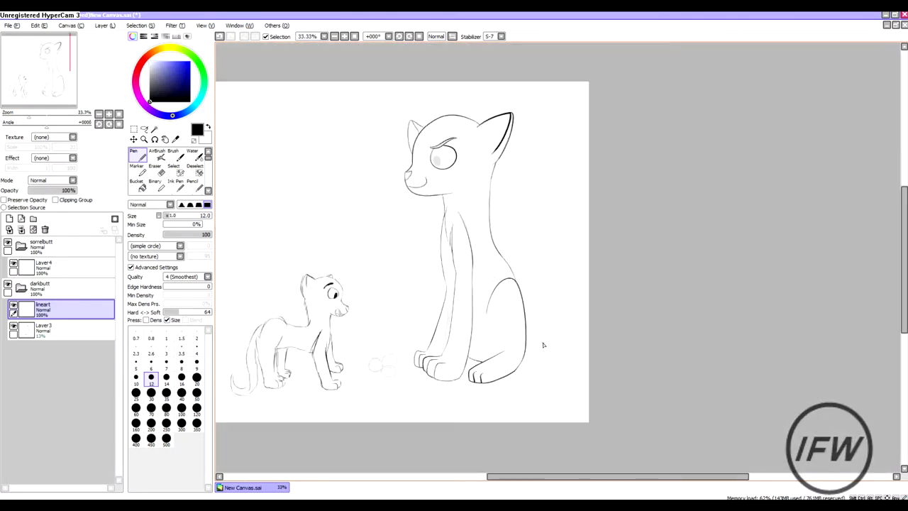
- Ink the sitting cat's long tail wrapping around its body and ending in a curled tip before the paws
scroll(536, 383, "up", 1)
key("ctrl+z")
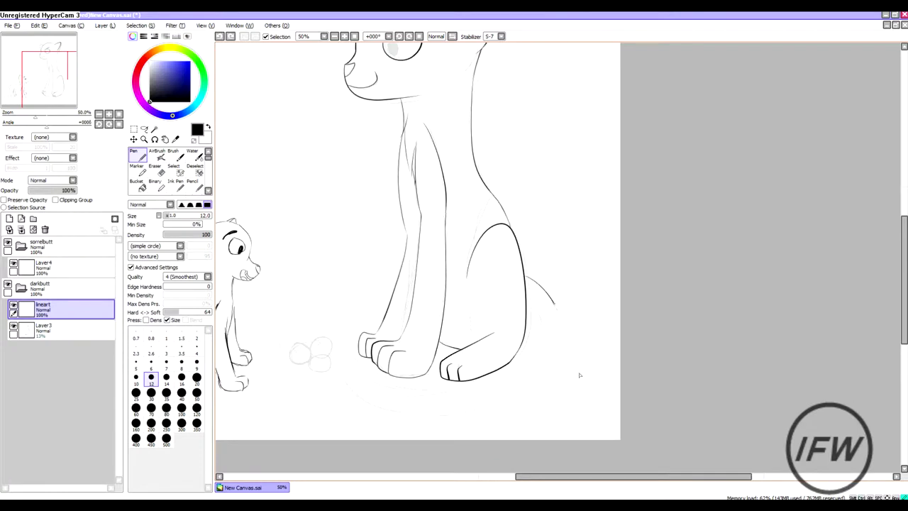
key("ctrl+z")
left_click_drag(529, 293, 390, 416)
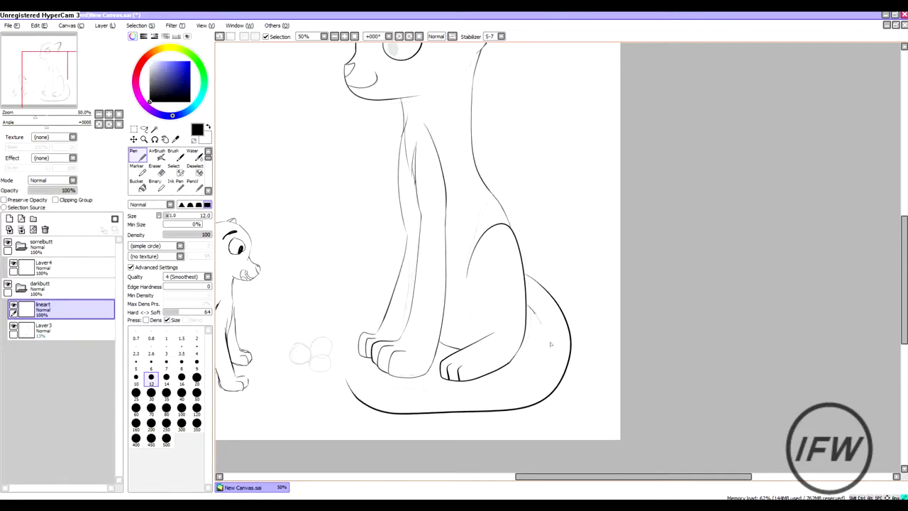
scroll(346, 356, "up", 3)
scroll(431, 395, "down", 1)
mouse_move(480, 279)
left_mouse_down()
mouse_move(349, 210)
mouse_move(326, 276)
left_mouse_up()
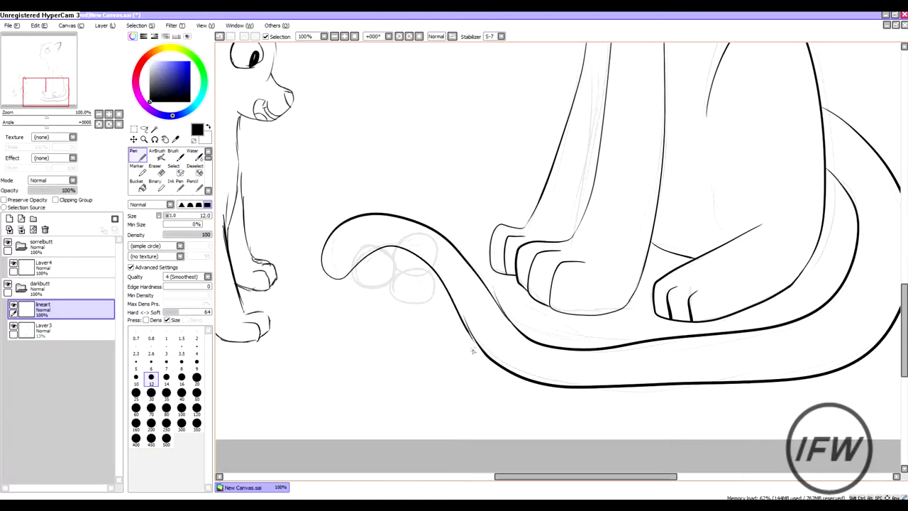
- Erase the rough joins in both tail lines beside the front paw and bridge the gaps with smooth strokes
scroll(465, 326, "up", 3)
left_click_drag(507, 387, 455, 295)
left_click_drag(606, 322, 546, 213)
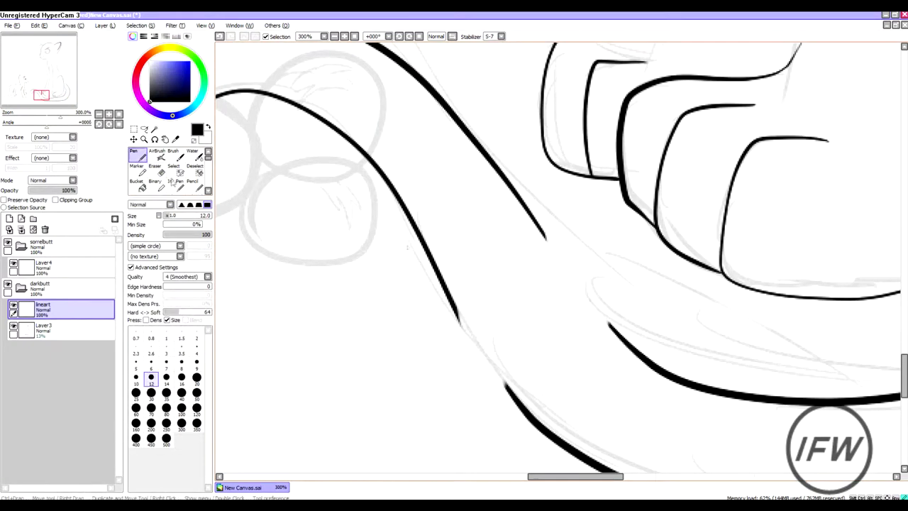
left_click_drag(457, 321, 505, 387)
key("ctrl+z")
left_click_drag(547, 238, 609, 322)
key("ctrl+z")
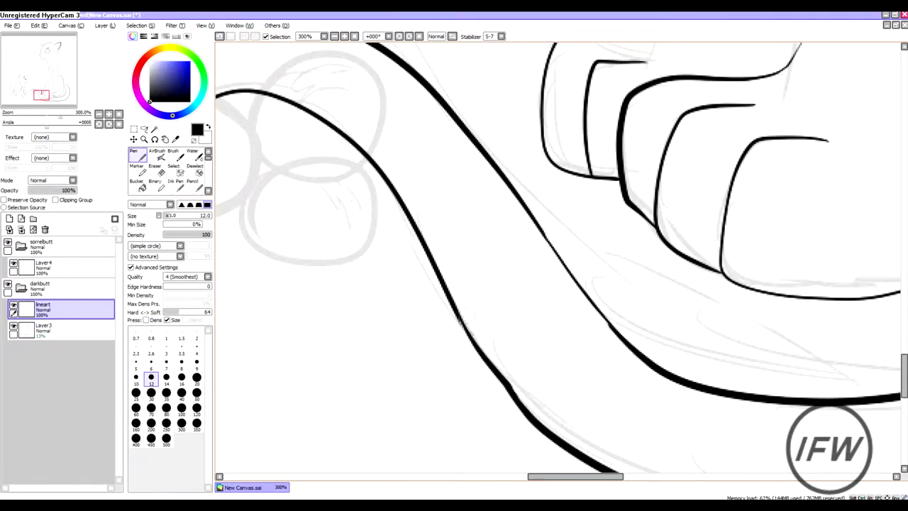
scroll(468, 318, "down", 6)
- Hide the Layer3 sketch and tidy the tail outline on the lineart layer
left_click(42, 329)
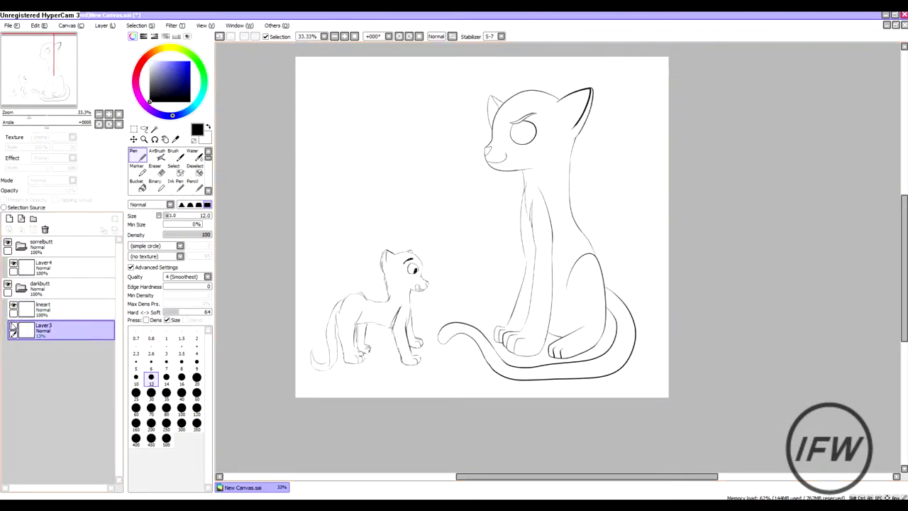
scroll(476, 369, "up", 6)
left_click(43, 307)
key("e")
left_click_drag(557, 328, 587, 369)
key("n")
scroll(580, 374, "down", 7)
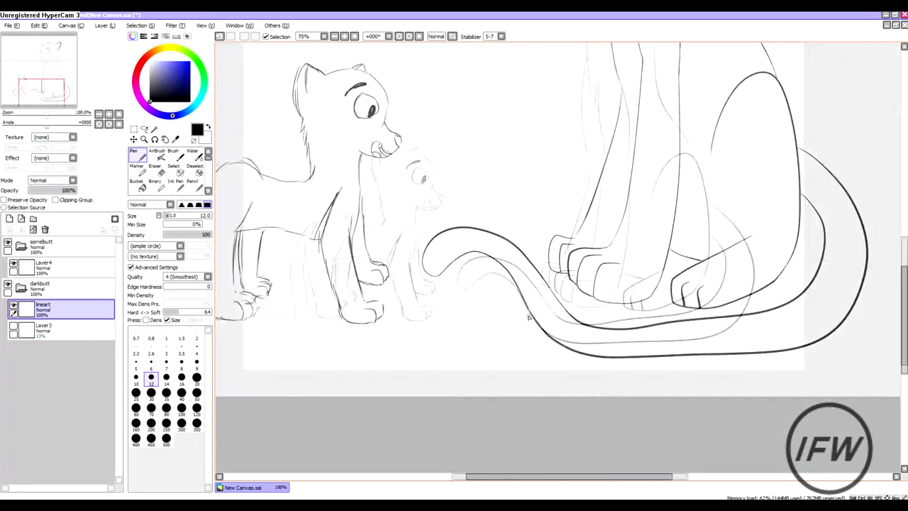
left_click_drag(489, 236, 488, 172)
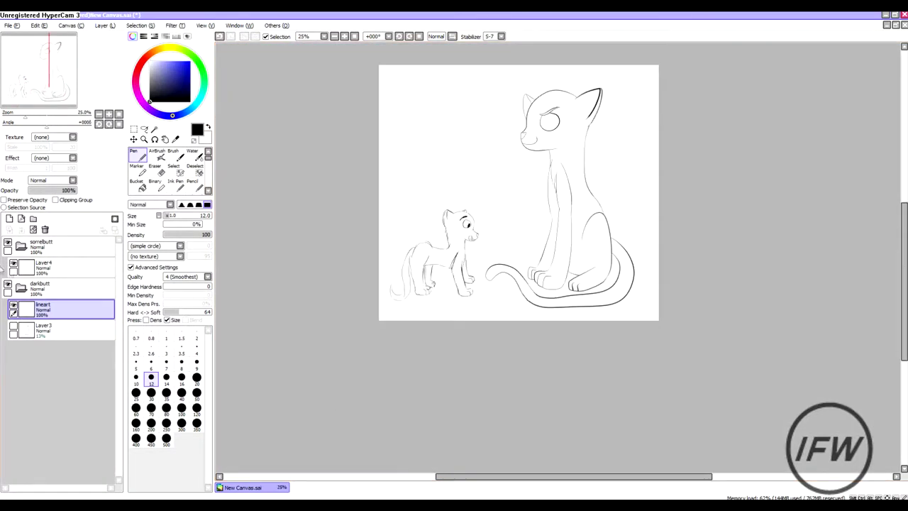
- Add a new layer above the darkbutt folder and ink two round berries at the curled tail tip
left_click(9, 218)
left_click_drag(43, 307, 76, 300)
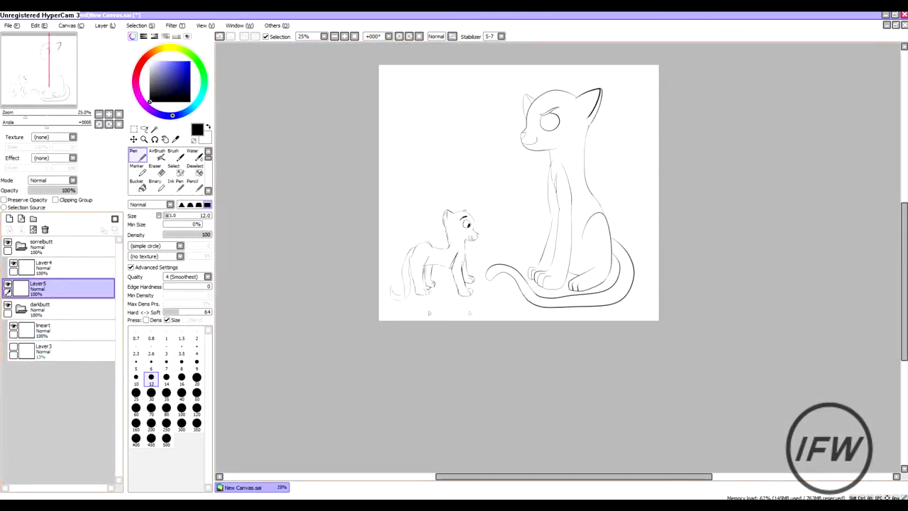
scroll(509, 277, "up", 6)
mouse_move(468, 228)
left_mouse_down()
mouse_move(435, 254)
mouse_move(497, 298)
mouse_move(435, 221)
left_mouse_up()
key("ctrl+z")
mouse_move(585, 256)
left_mouse_down()
mouse_move(624, 334)
mouse_move(596, 261)
left_mouse_up()
scroll(436, 224, "up", 1)
key("e")
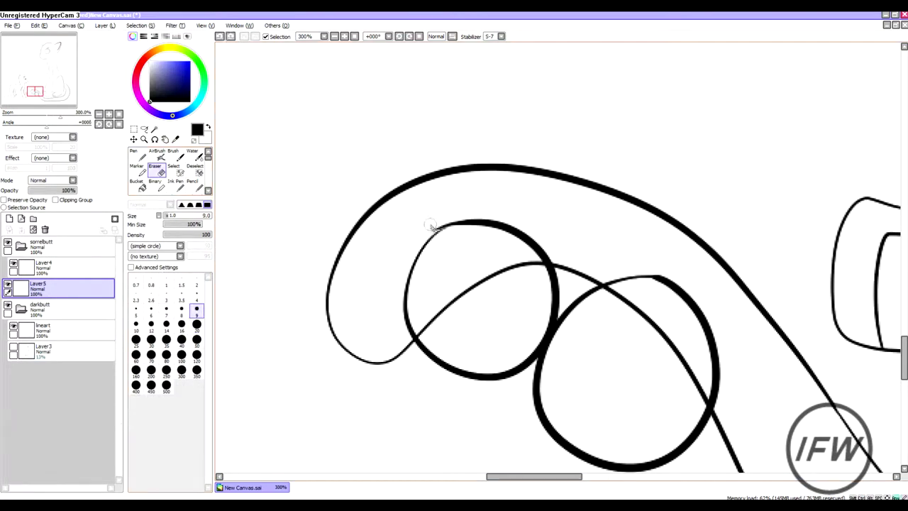
key("n")
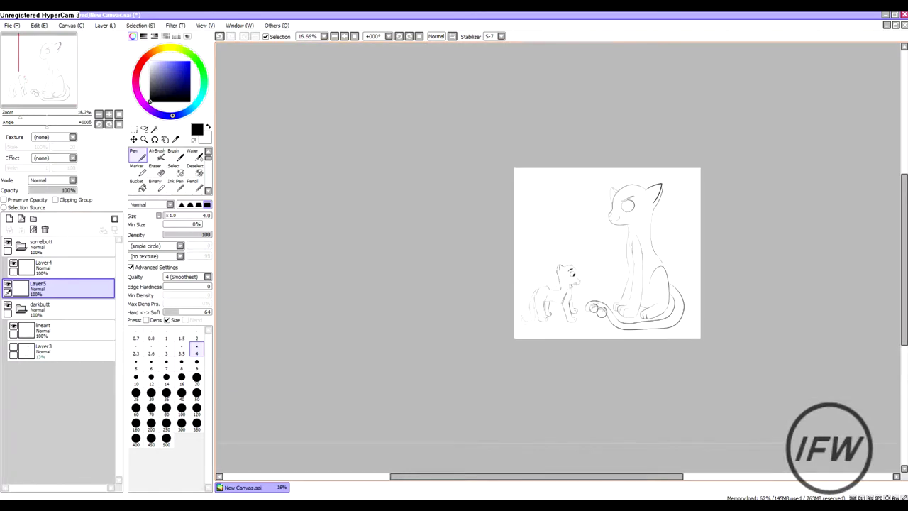
- Rename the new layer as berries
double_click(39, 284)
type("berr")
left_click(487, 229)
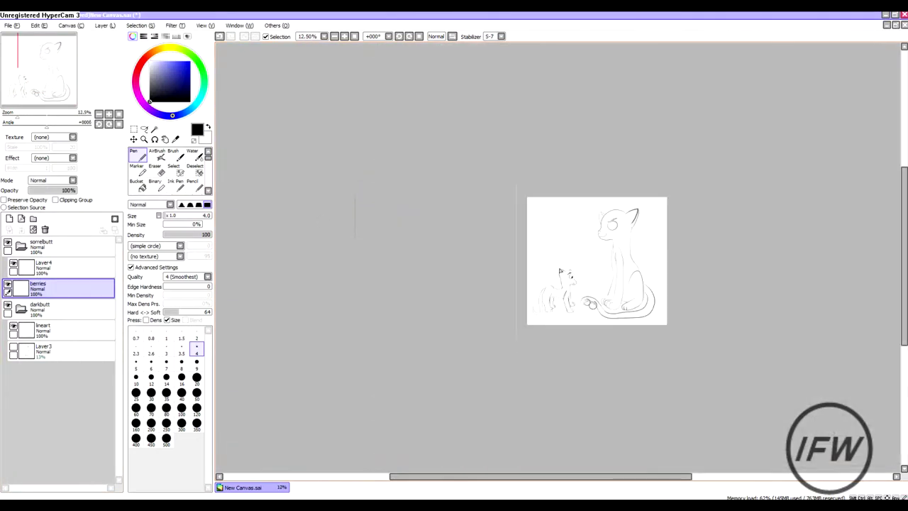
- Set up a lineart layer above Layer4 in the sorrelbutt folder and lower Layer4's opacity to 33%
scroll(578, 292, "up", 3)
left_click(34, 354)
scroll(371, 281, "down", 2)
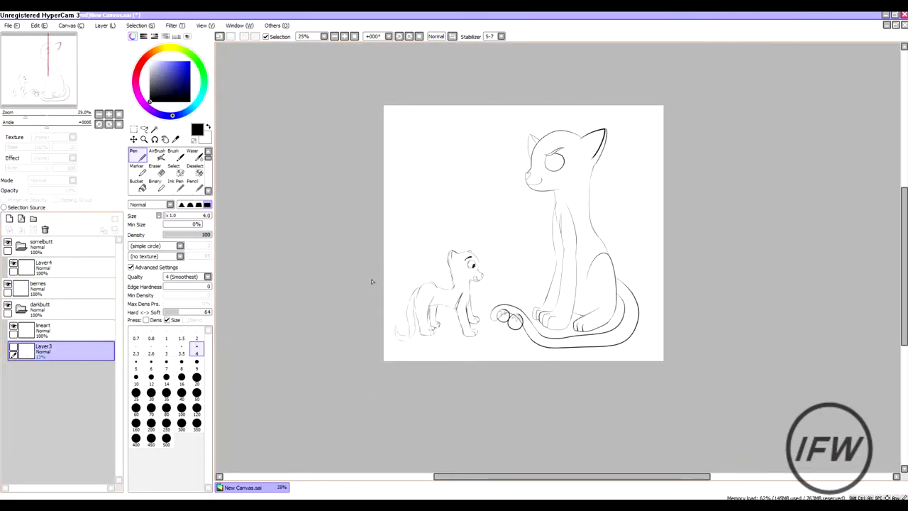
left_click_drag(42, 329, 42, 263)
double_click(43, 267)
key("Escape")
- Set the pen to size 12 and ink the standing cat's near ear with its inner fold
scroll(457, 277, "up", 6)
key("]")
key("]")
key("]")
key("]")
key("]")
key("]")
key("]")
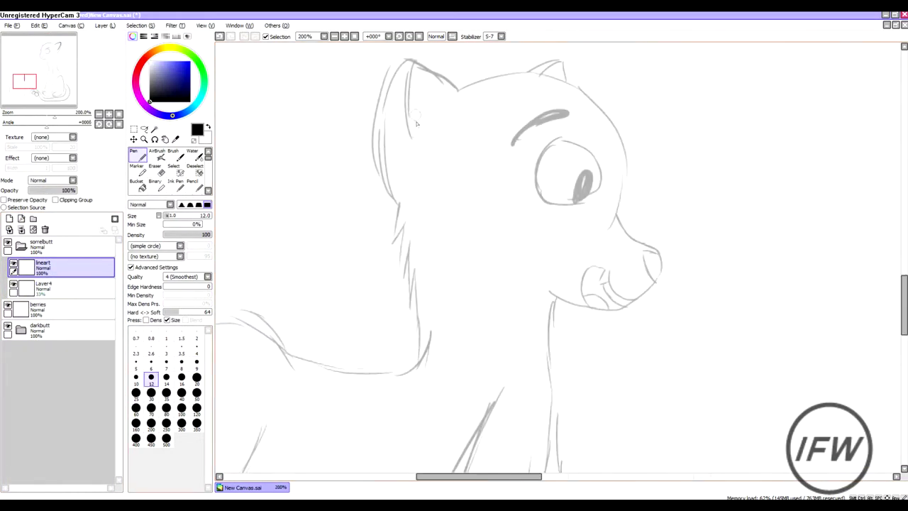
left_click_drag(410, 61, 380, 202)
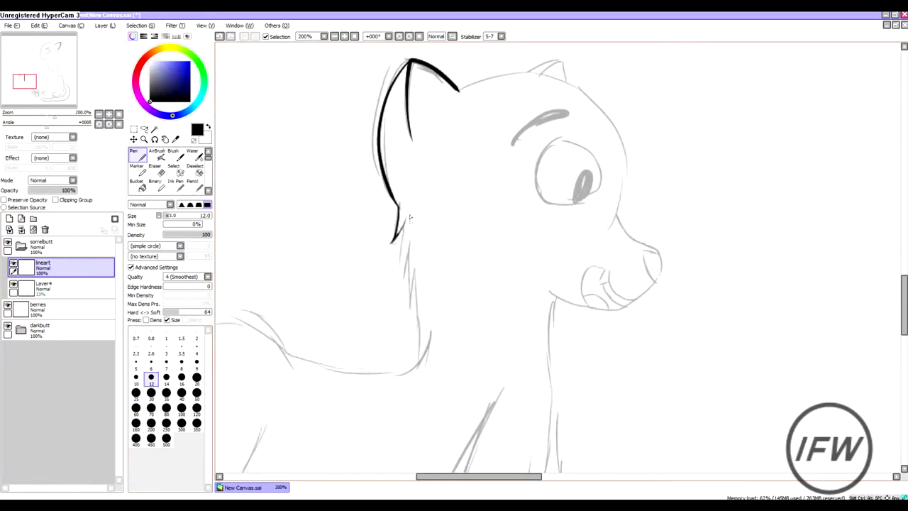
- Ink the standing cat's head from the forehead around the muzzle and jaw, plus the jagged neck fur
mouse_move(458, 91)
left_mouse_down()
mouse_move(599, 100)
mouse_move(609, 234)
mouse_move(618, 226)
mouse_move(660, 261)
left_mouse_up()
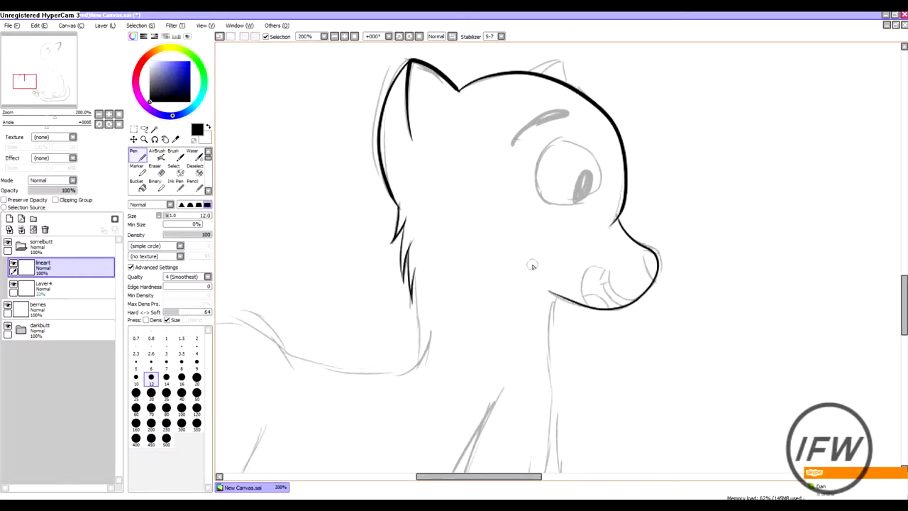
scroll(532, 265, "up", 1)
left_click_drag(487, 331, 565, 276)
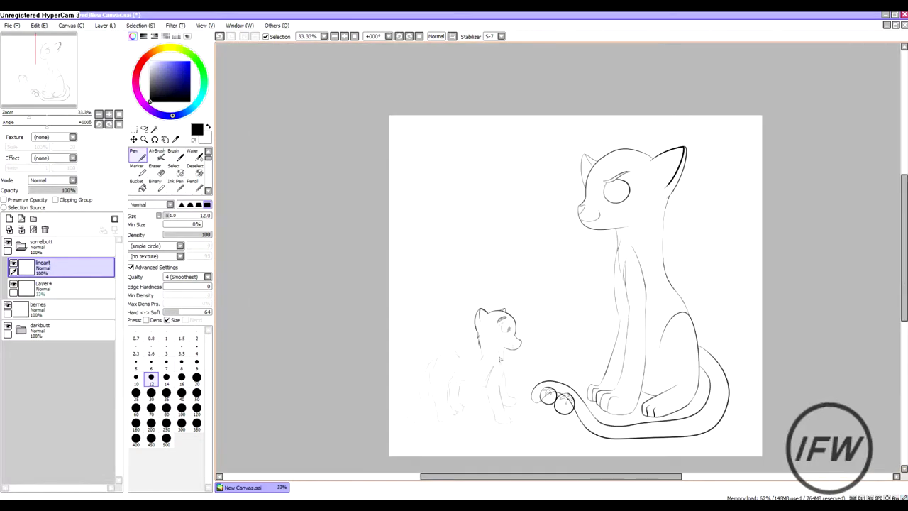
- Ink the sitting cat's far eye and brow on the darkbutt lineart layer and erase where the two overlap
scroll(510, 151, "up", 1)
scroll(510, 150, "up", 1)
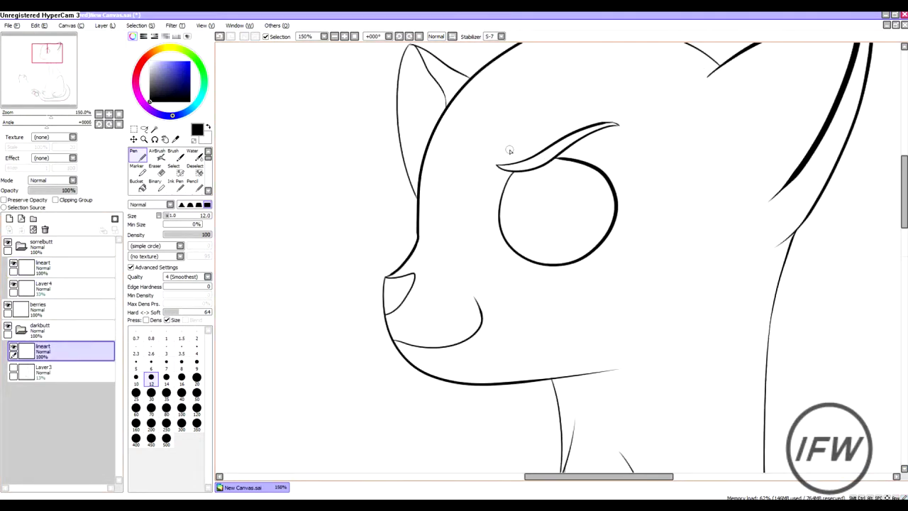
key("ctrl+z")
left_click_drag(414, 172, 463, 168)
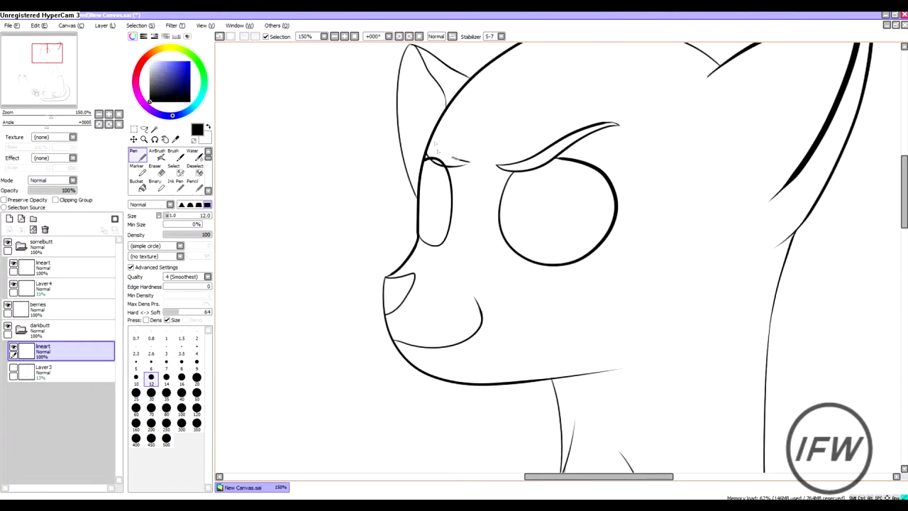
scroll(435, 138, "down", 4)
scroll(341, 198, "up", 8)
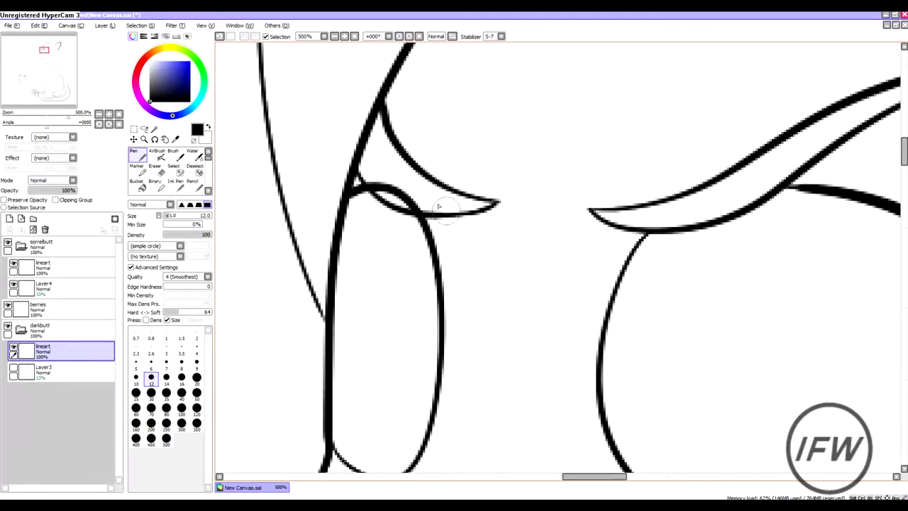
key("e")
left_click_drag(358, 173, 395, 199)
scroll(389, 200, "down", 4)
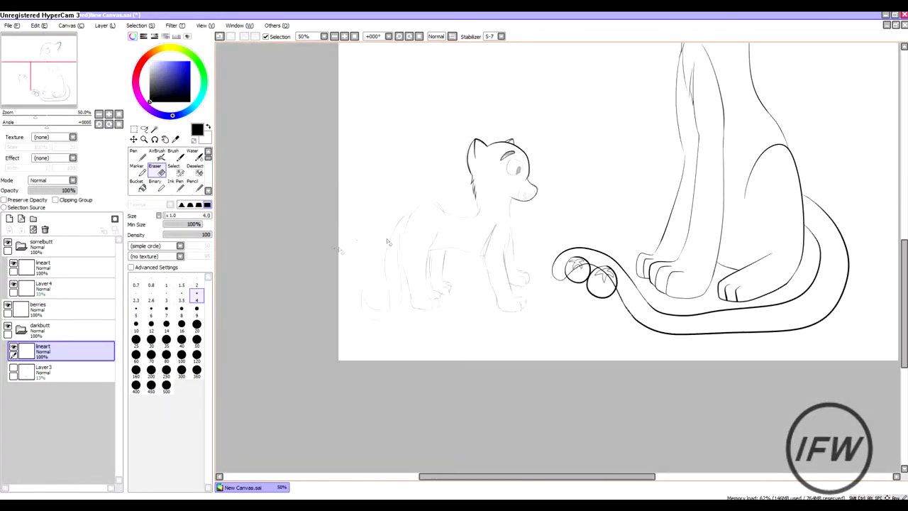
- Ink the standing cat's round eye and nose on the sorrelbutt lineart layer
left_click(43, 265)
key("n")
scroll(496, 177, "up", 6)
left_click_drag(437, 166, 500, 248)
key("ctrl+z")
left_click_drag(410, 206, 509, 216)
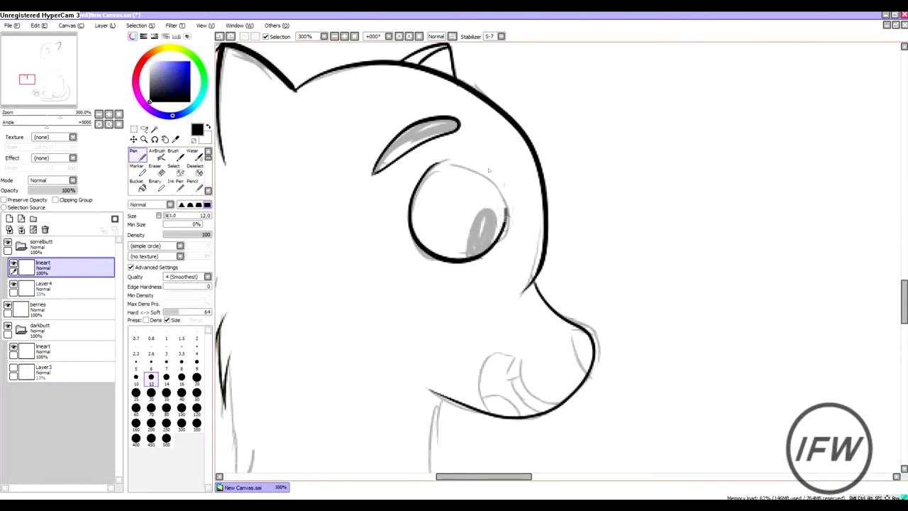
key("ctrl+z")
key("ctrl+z")
mouse_move(434, 164)
left_mouse_down()
mouse_move(508, 213)
mouse_move(508, 227)
mouse_move(508, 212)
left_mouse_up()
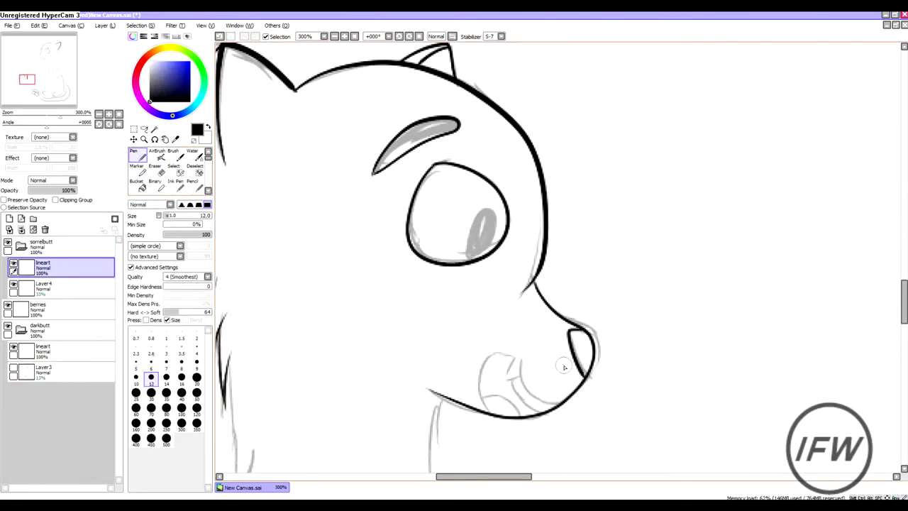
- Ink the standing cat's open mouth with its tooth and tongue
scroll(565, 366, "up", 1)
left_click_drag(557, 364, 501, 301)
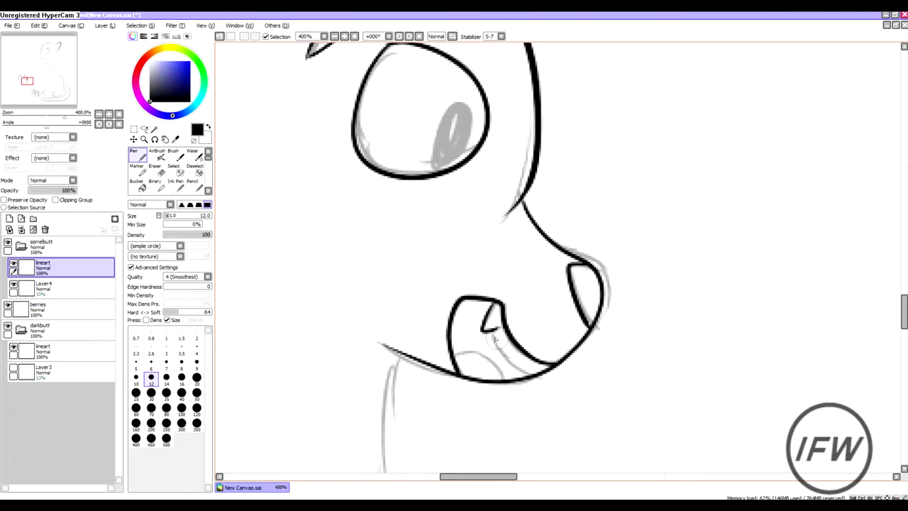
scroll(508, 387, "down", 3)
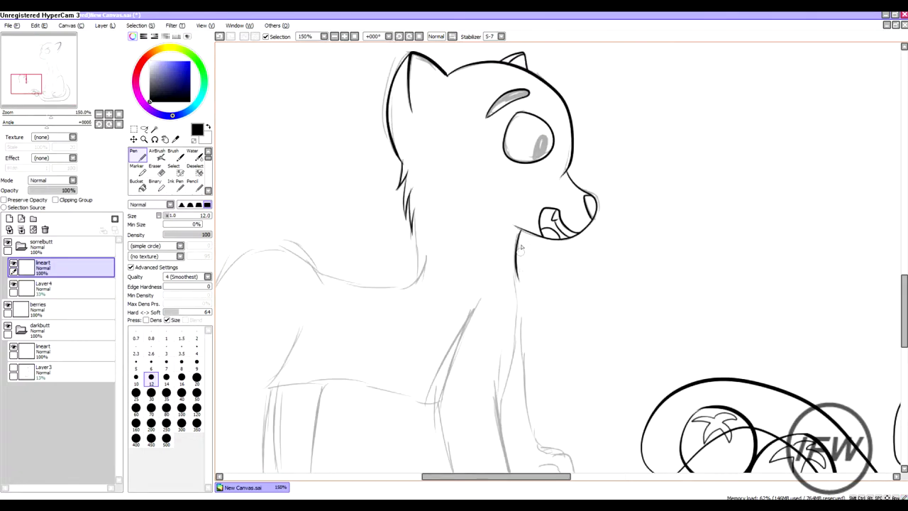
- Ink the standing cat's chest and front legs, lowering Layer4's opacity to 9% to see the lines
scroll(496, 376, "up", 1)
mouse_move(481, 60)
left_mouse_down()
mouse_move(424, 188)
mouse_move(475, 402)
left_mouse_up()
left_click(71, 287)
left_click_drag(44, 190, 33, 190)
left_click(71, 267)
mouse_move(525, 93)
left_mouse_down()
mouse_move(553, 229)
mouse_move(525, 90)
mouse_move(557, 261)
left_mouse_up()
key("ctrl+z")
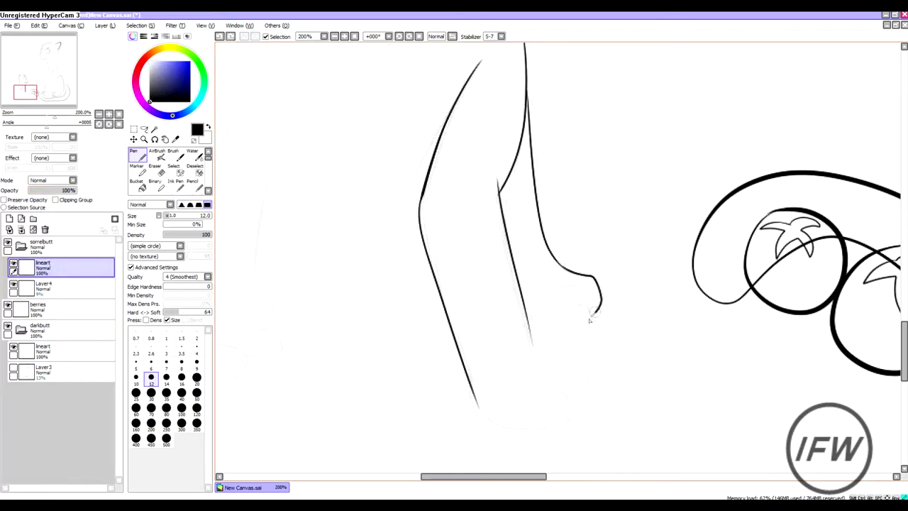
- Ink the standing cat's front paws, joining the near paw's sole, toes and top to its leg
scroll(562, 259, "up", 1)
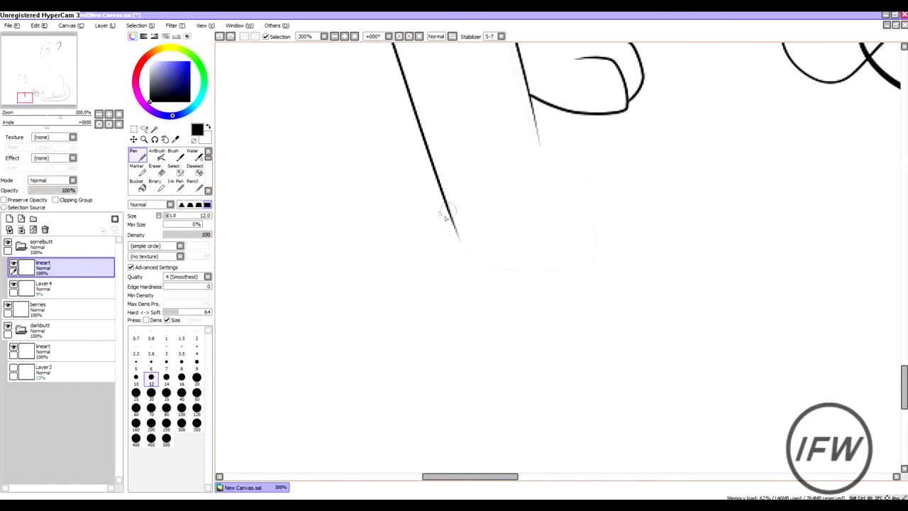
left_click_drag(447, 213, 588, 264)
left_click_drag(538, 207, 595, 263)
left_click_drag(621, 191, 540, 170)
left_click_drag(556, 183, 536, 114)
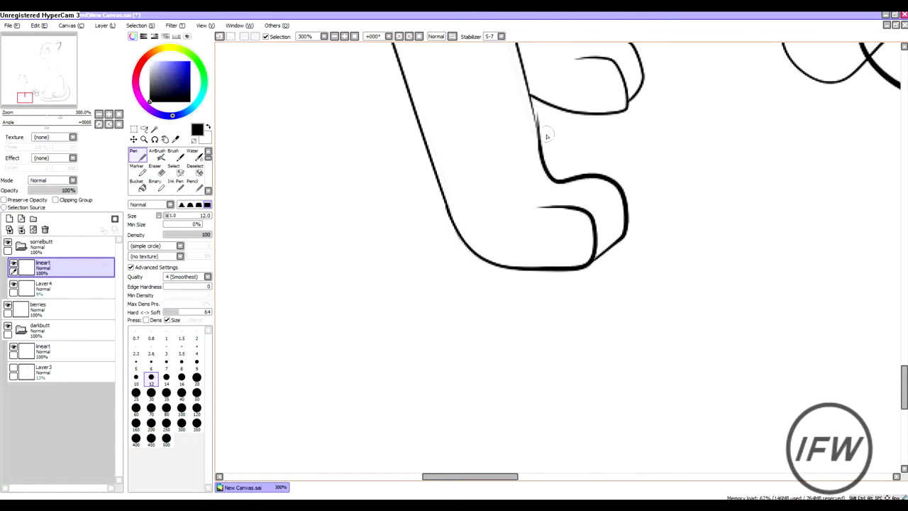
- Clean up the near front leg's line where it joins the paw, erasing the excess
scroll(539, 175, "up", 2)
left_click_drag(555, 316, 578, 415)
key("ctrl+z")
left_click_drag(543, 279, 569, 407)
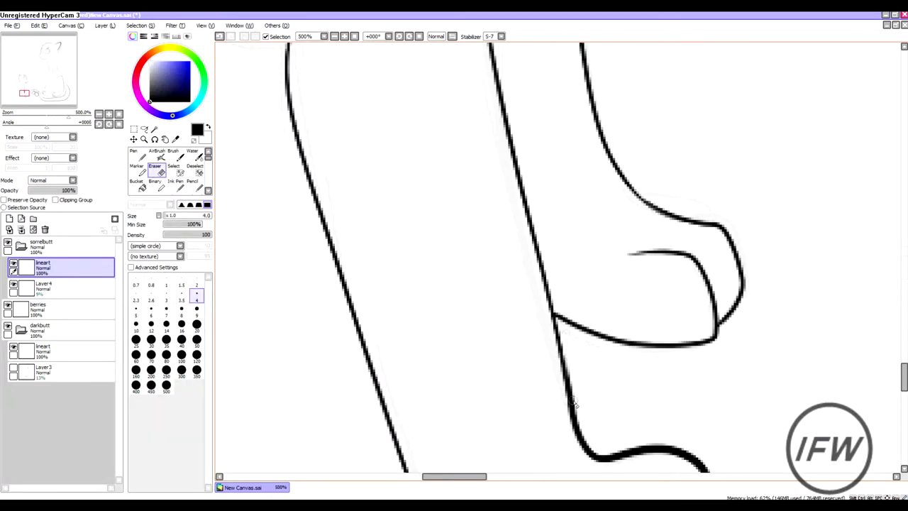
- Set Layer4's opacity to 17% and ink the standing cat's back, rump and belly lines
scroll(599, 383, "down", 5)
scroll(663, 178, "up", 3)
left_click(64, 287)
left_click(51, 273)
mouse_move(607, 142)
left_mouse_down()
mouse_move(611, 213)
mouse_move(477, 217)
mouse_move(609, 230)
mouse_move(475, 216)
left_mouse_up()
key("ctrl+z")
left_click_drag(413, 377, 546, 374)
left_click_drag(597, 386, 631, 394)
left_click_drag(474, 218, 330, 264)
scroll(460, 227, "up", 2)
scroll(504, 255, "down", 3)
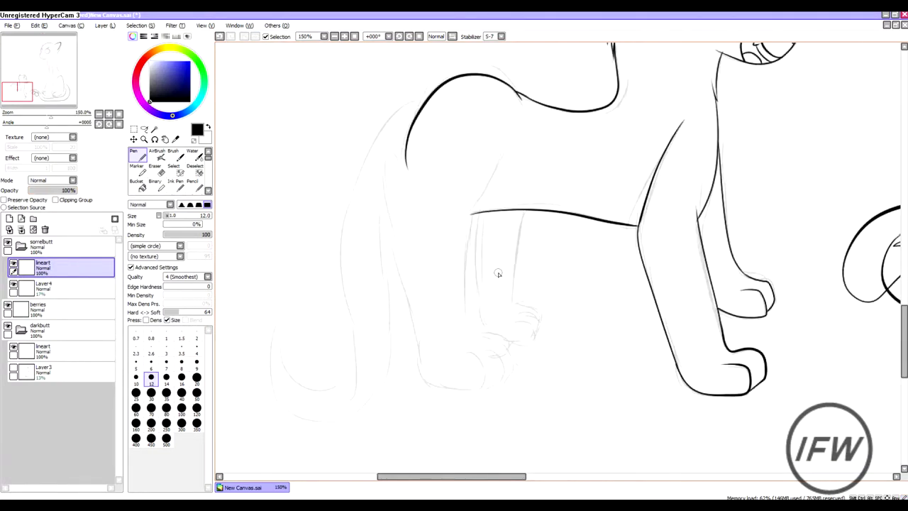
- Ink the standing cat's near hind leg and its long curling tail
left_click_drag(406, 169, 421, 378)
mouse_move(423, 103)
left_mouse_down()
mouse_move(275, 377)
mouse_move(352, 224)
mouse_move(283, 375)
mouse_move(369, 322)
mouse_move(382, 188)
left_mouse_up()
key("ctrl+z")
key("ctrl+z")
scroll(326, 309, "up", 1)
key("ctrl+z")
mouse_move(326, 309)
left_mouse_down()
mouse_move(319, 330)
mouse_move(450, 206)
mouse_move(457, 106)
left_mouse_up()
scroll(512, 137, "down", 10)
scroll(512, 137, "up", 10)
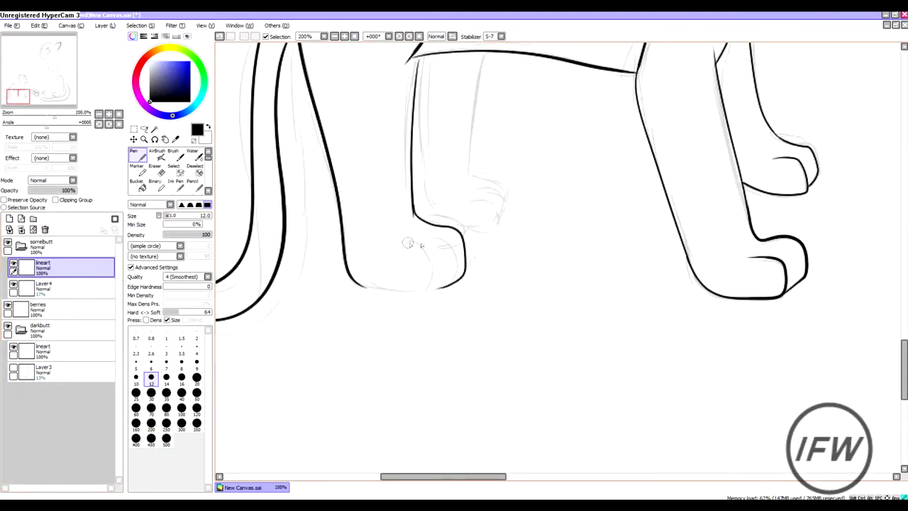
- Ink the standing cat's far hind leg and finish both hind paws
left_click_drag(430, 56, 428, 210)
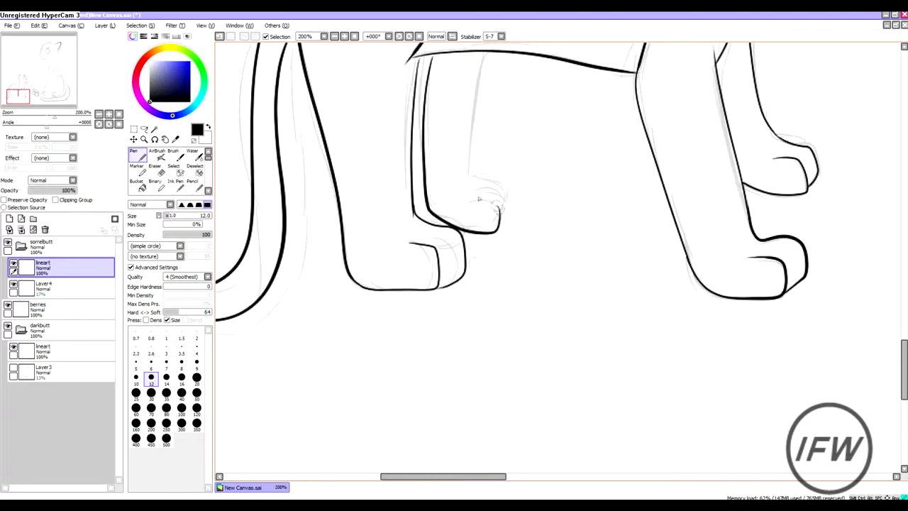
left_click_drag(473, 185, 484, 49)
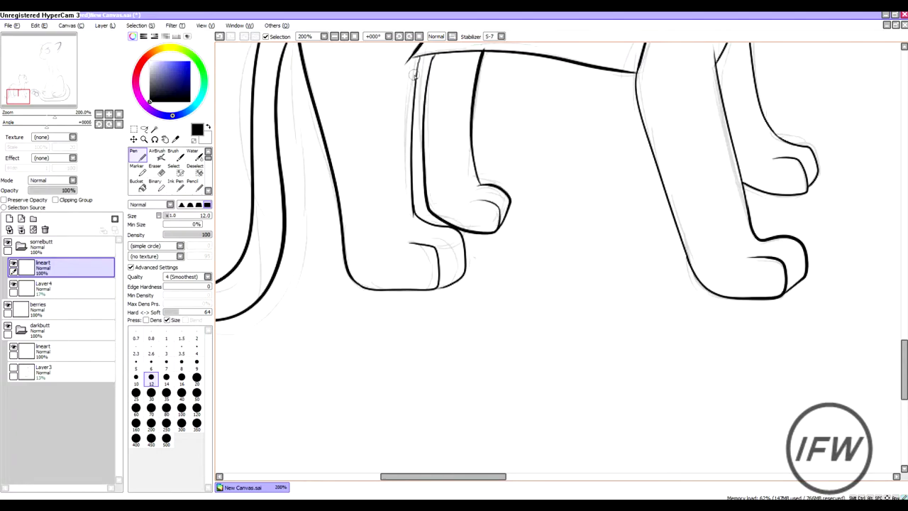
left_click_drag(408, 212, 430, 172)
- Erase overlapping line ends around the standing cat's hindquarters and hide the Layer4 sketch
key("e")
scroll(436, 181, "down", 2)
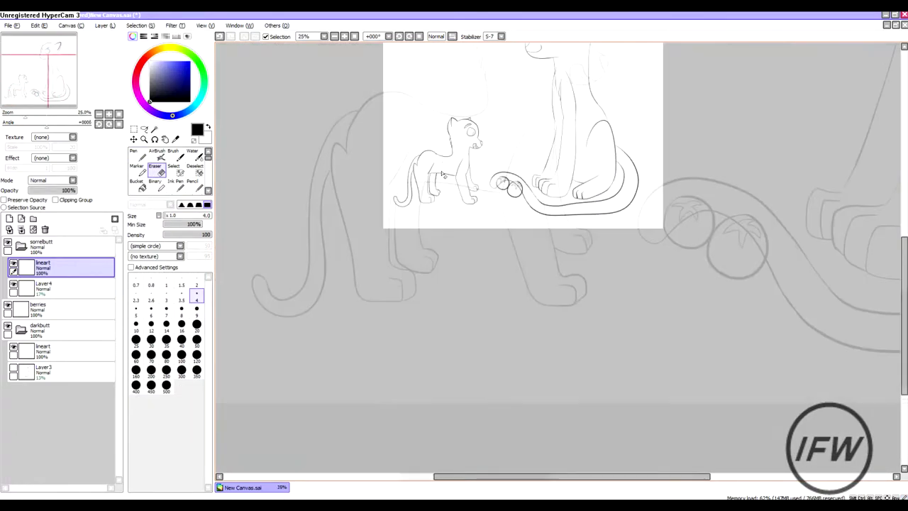
scroll(376, 142, "down", 1)
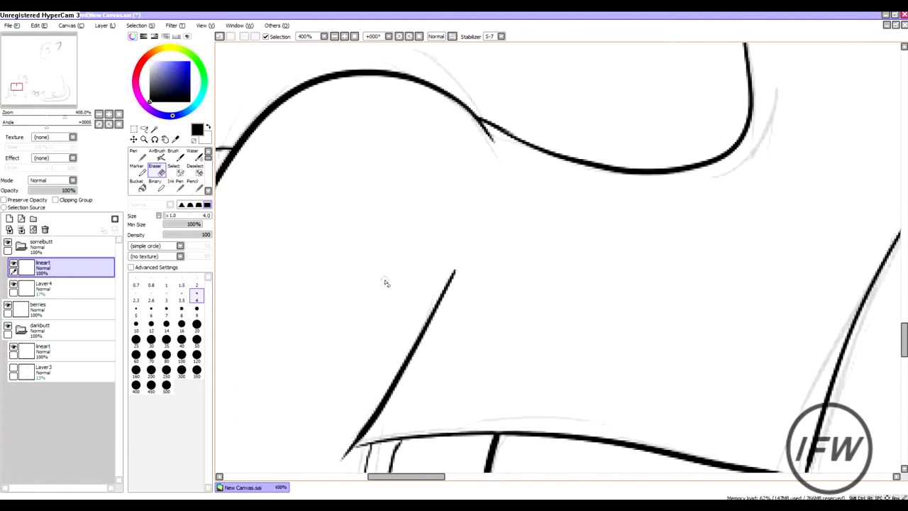
left_click(13, 287)
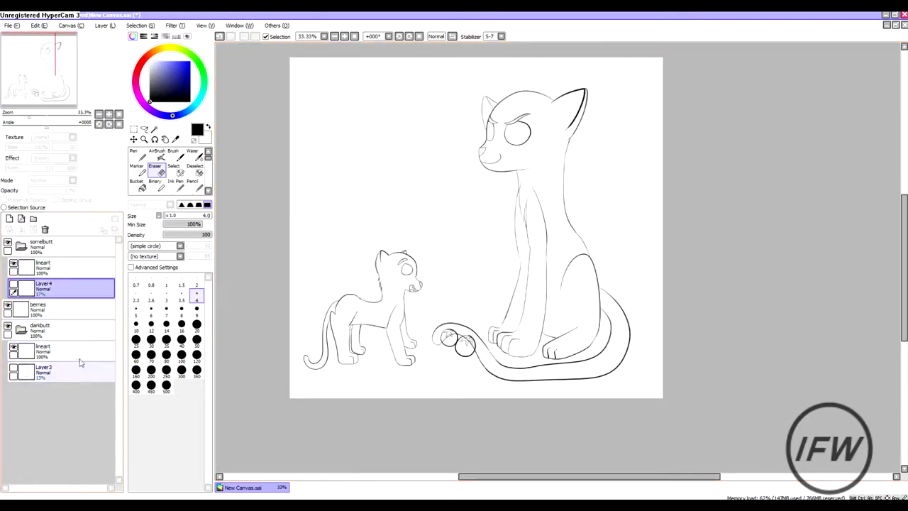
- Select the sitting cat's silhouette by magic-wanding the outside area and inverting it, and add a layer beneath its lineart
left_click(71, 372)
left_click(154, 128)
left_click(357, 152)
left_click(141, 24)
left_click(153, 54)
left_click(9, 218)
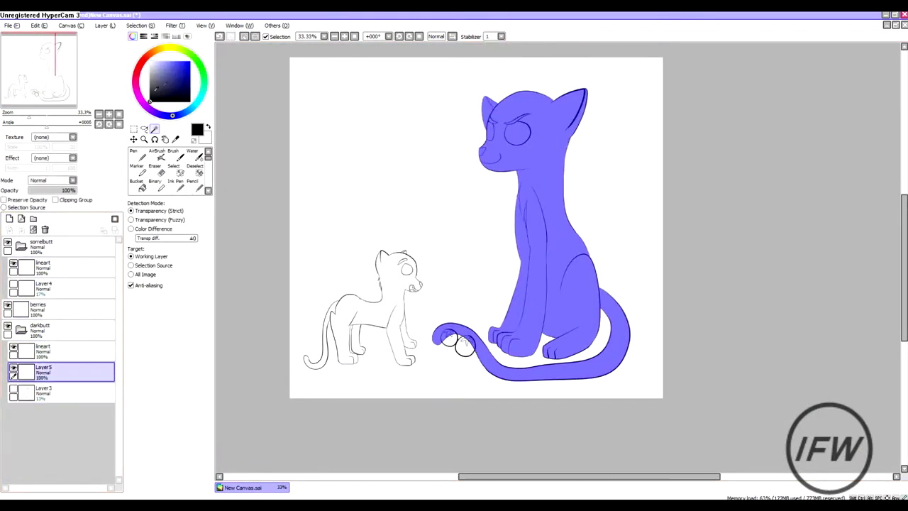
- Fill the selected sitting cat with near-black navy using a size 350 pen, and add a new layer above the fill
left_click(158, 95)
left_click(142, 155)
mouse_move(461, 333)
left_mouse_down()
mouse_move(539, 340)
mouse_move(567, 213)
mouse_move(525, 120)
left_mouse_up()
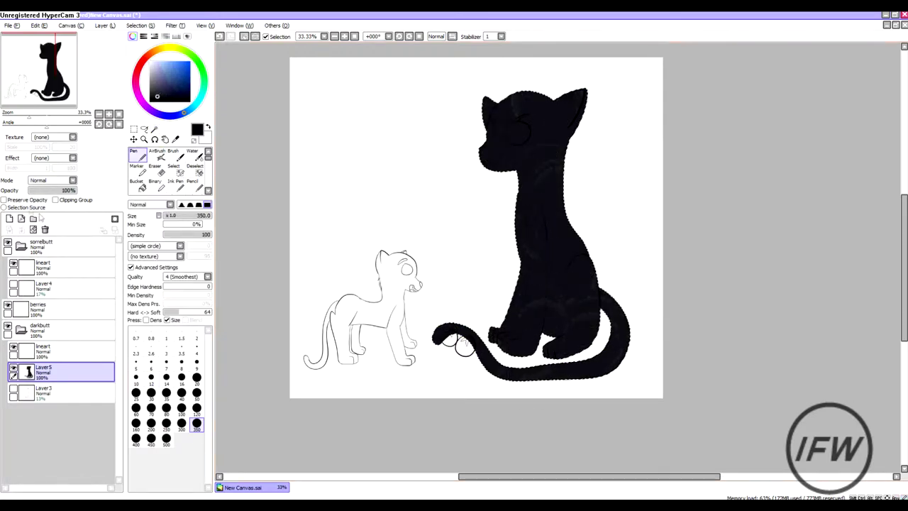
left_click(9, 219)
key("x")
scroll(497, 67, "up", 1)
key("[")
key("[")
key("[")
key("[")
key("[")
mouse_move(514, 162)
left_mouse_down()
mouse_move(490, 191)
mouse_move(506, 253)
left_mouse_up()
scroll(504, 115, "up", 3)
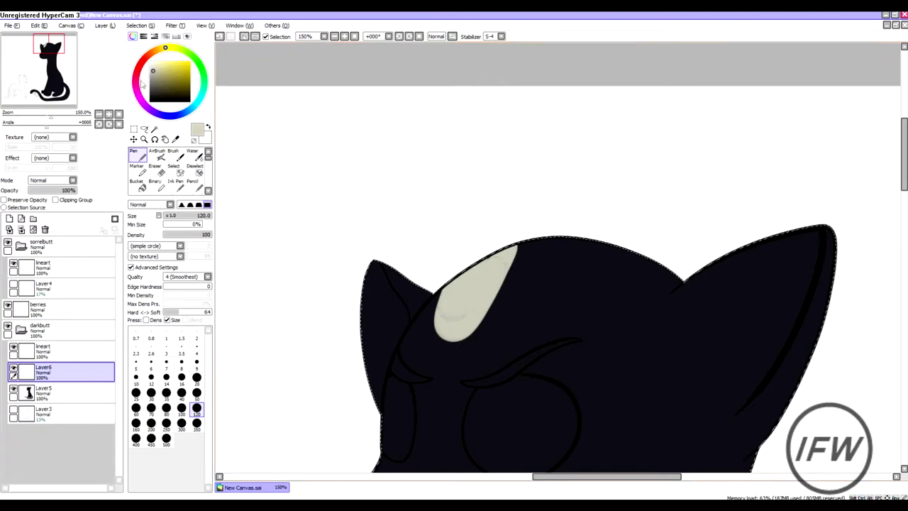
key("ctrl+z")
- Outline two pointed forehead stripes on the sitting cat in pale cream with a size 20 pen
left_click(156, 67)
left_click(197, 377)
left_click_drag(440, 355, 539, 241)
left_click_drag(525, 333, 549, 242)
left_click_drag(560, 295, 586, 277)
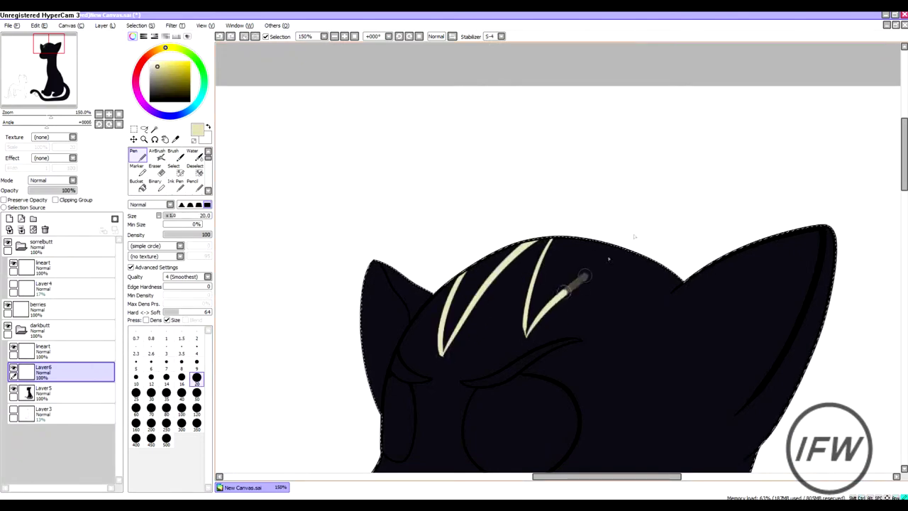
- Outline a cream throat marking below the sitting cat's jaw and block in the chest fur tufts
scroll(609, 259, "down", 5)
scroll(525, 297, "up", 5)
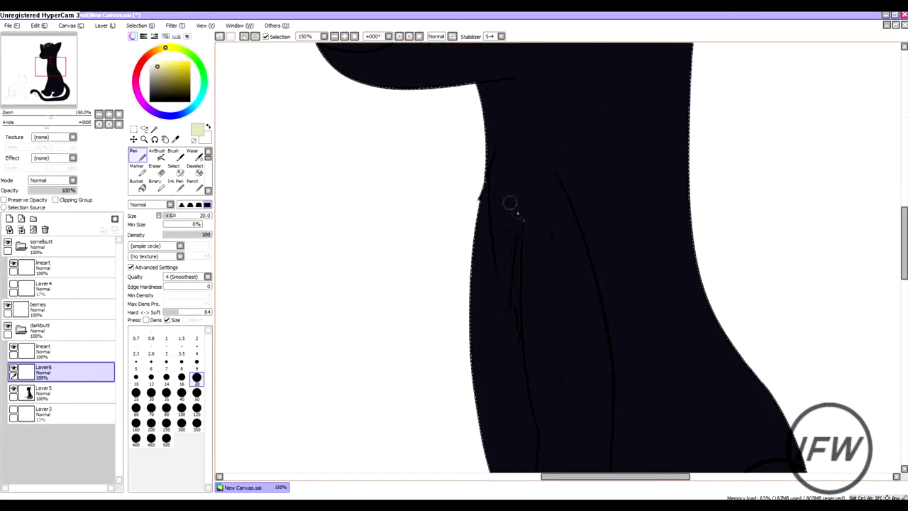
left_click_drag(523, 213, 479, 83)
left_click_drag(512, 330, 521, 227)
key("ctrl+z")
left_click_drag(512, 341, 487, 186)
left_click_drag(517, 344, 522, 205)
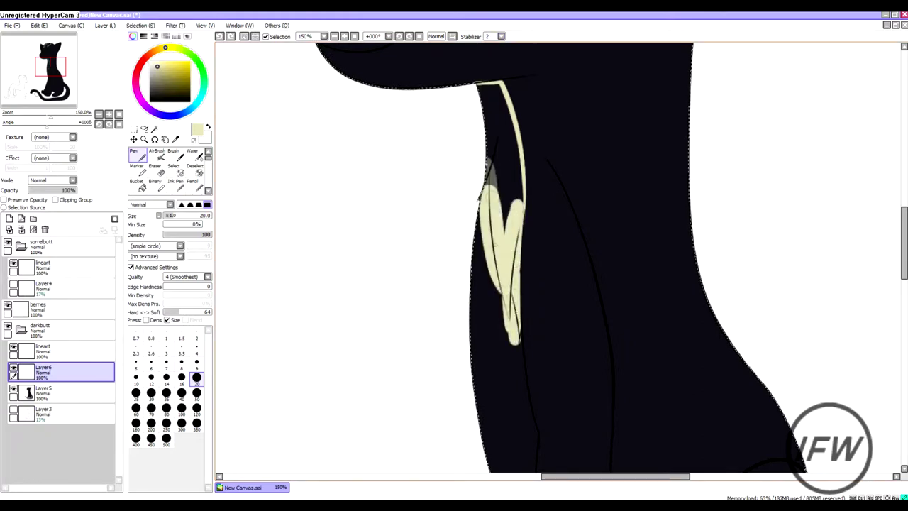
- Erase the cream crossing the jaw line and fill the throat and chest marking with cream
scroll(496, 149, "down", 3)
scroll(496, 149, "up", 5)
key("e")
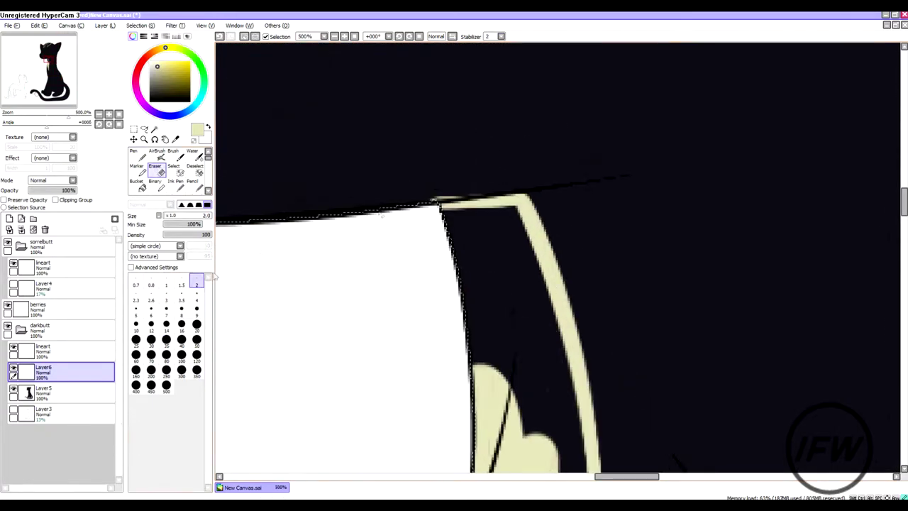
scroll(475, 195, "down", 3)
scroll(476, 195, "up", 2)
key("n")
mouse_move(514, 334)
left_mouse_down()
mouse_move(447, 165)
mouse_move(489, 198)
left_mouse_up()
scroll(468, 217, "down", 2)
scroll(486, 260, "up", 3)
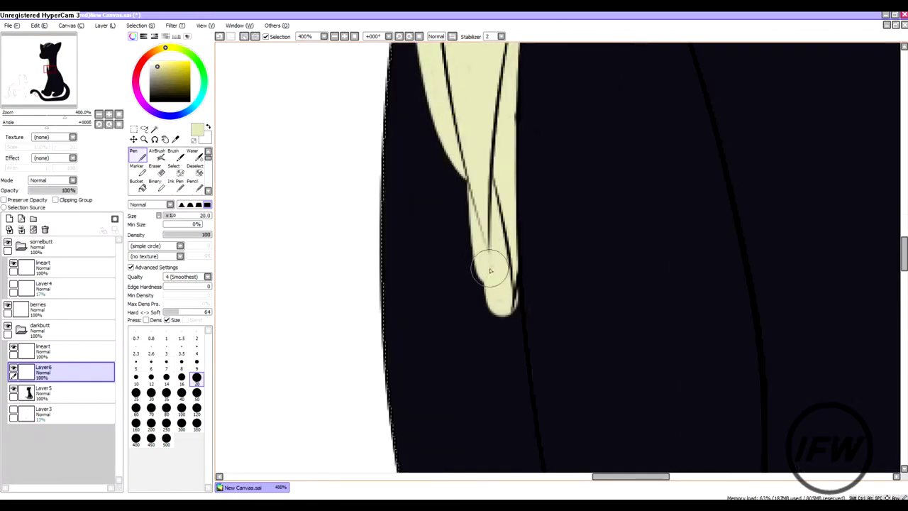
- Erase the cream spilling past the chest tufts so the marking ends in sharp tips along the lineart
key("e")
left_click_drag(500, 290, 493, 266)
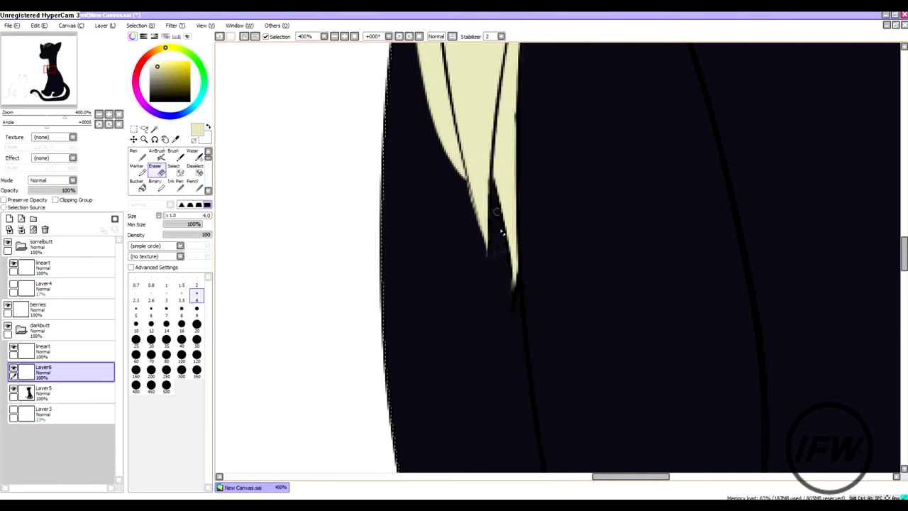
scroll(497, 244, "down", 3)
scroll(482, 319, "up", 3)
left_click(196, 324)
left_click_drag(483, 422, 470, 260)
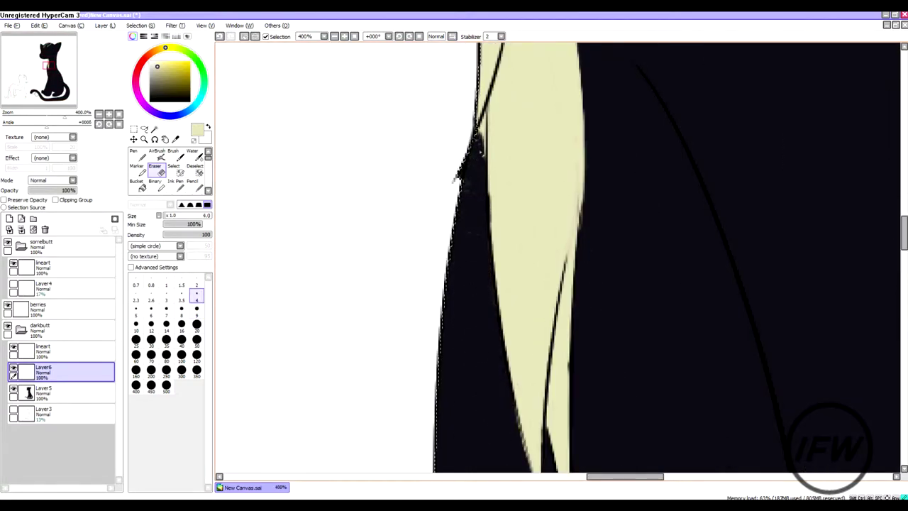
scroll(528, 177, "down", 10)
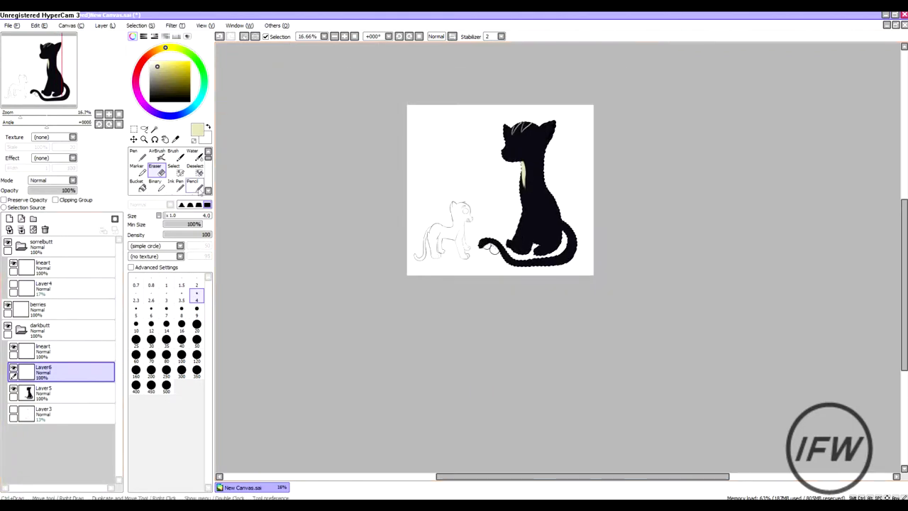
- Fill the front forehead stripe on the sitting cat with cream
scroll(525, 134, "up", 10)
key("n")
key("bracketright")
key("bracketright")
key("bracketright")
key("bracketright")
key("bracketright")
left_click_drag(370, 315, 434, 145)
- Fill the second forehead stripe with cream and trim its edge with the eraser
scroll(434, 149, "down", 10)
scroll(432, 206, "up", 8)
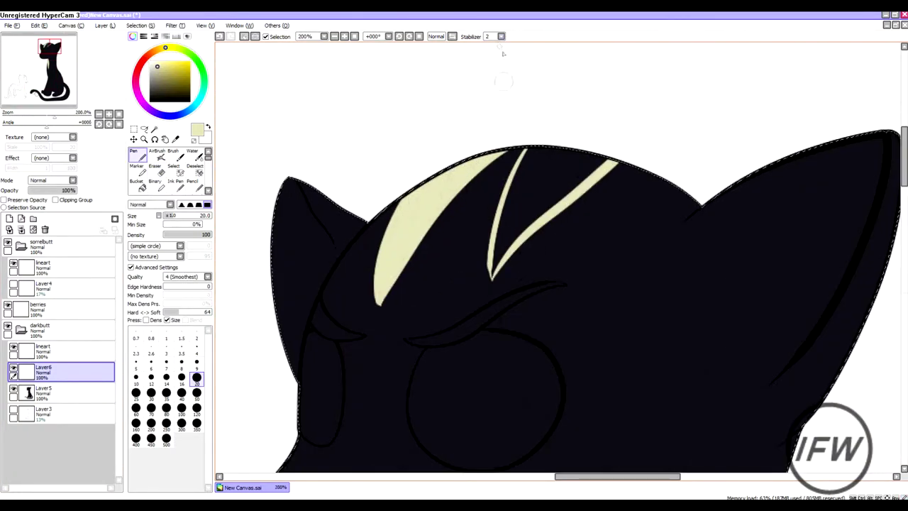
mouse_move(528, 151)
left_mouse_down()
mouse_move(492, 278)
mouse_move(531, 153)
mouse_move(500, 234)
mouse_move(569, 178)
mouse_move(538, 214)
left_mouse_up()
mouse_move(508, 243)
left_mouse_down()
mouse_move(567, 165)
mouse_move(511, 193)
left_mouse_up()
key("e")
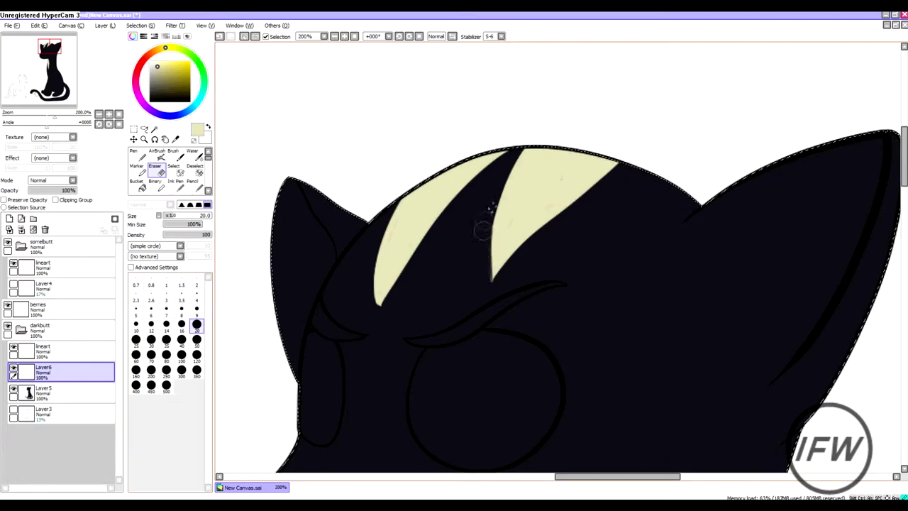
scroll(512, 126, "down", 3)
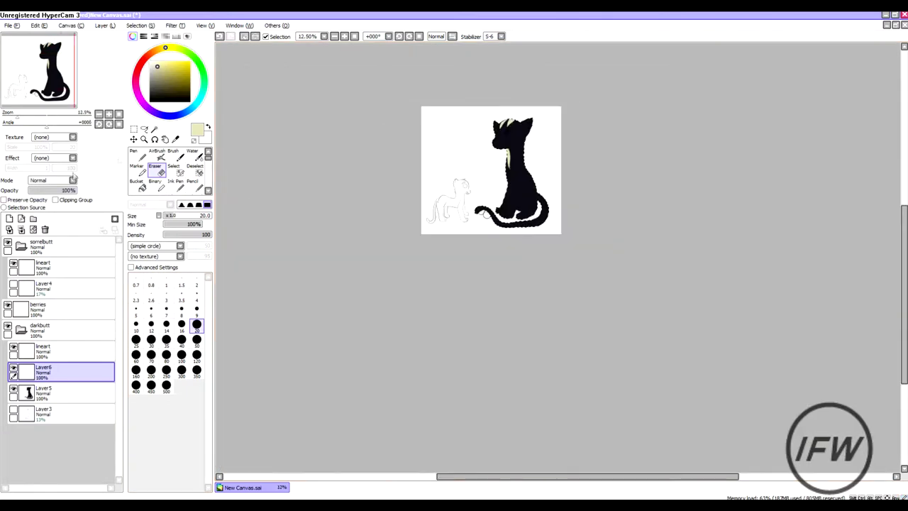
- Paint the sitting cat's tail tip cream, plus a narrow band across the tail using stabilizer 9 and pen size 20
key("n")
scroll(436, 206, "up", 2)
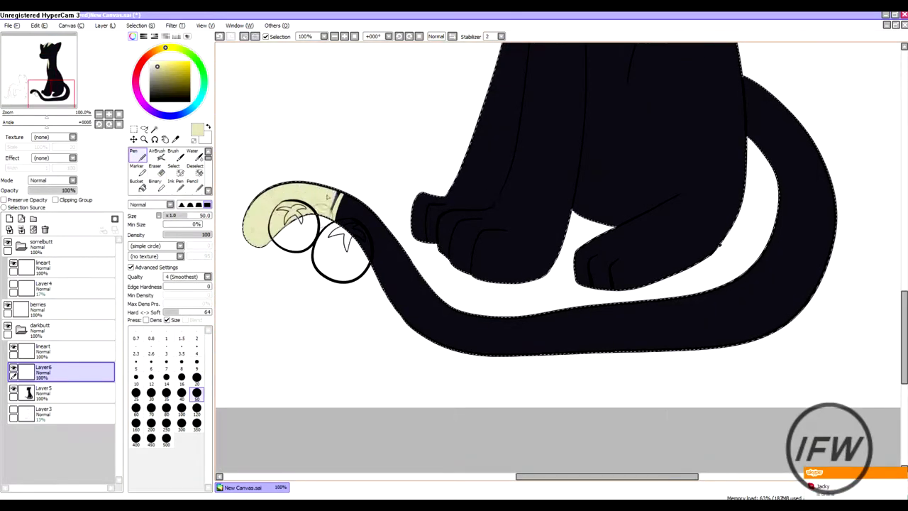
left_click(486, 36)
left_click(493, 128)
left_click(196, 376)
left_click_drag(389, 234, 362, 268)
left_click_drag(441, 287, 424, 323)
key("ctrl+z")
scroll(426, 305, "down", 3)
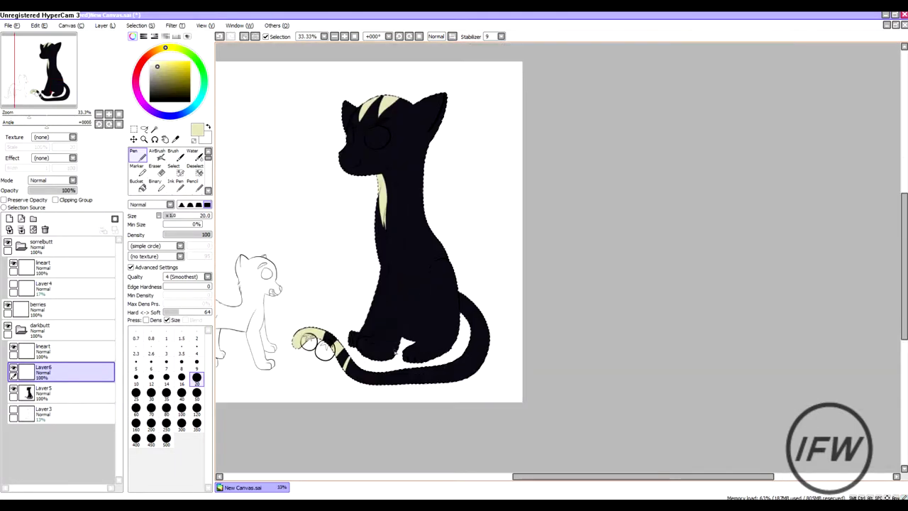
- Outline a cream sock with a pointed upper edge on the sitting cat's hind paw and fill it completely
scroll(403, 352, "up", 3)
left_click_drag(447, 305, 497, 322)
mouse_move(435, 328)
left_mouse_down()
mouse_move(500, 323)
mouse_move(487, 358)
left_mouse_up()
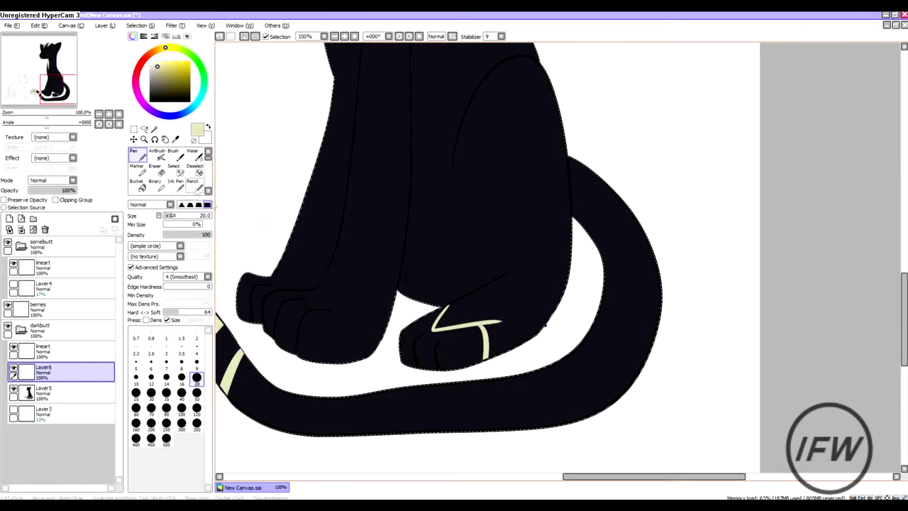
left_click(182, 392)
mouse_move(410, 335)
left_mouse_down()
mouse_move(426, 355)
mouse_move(459, 359)
left_mouse_up()
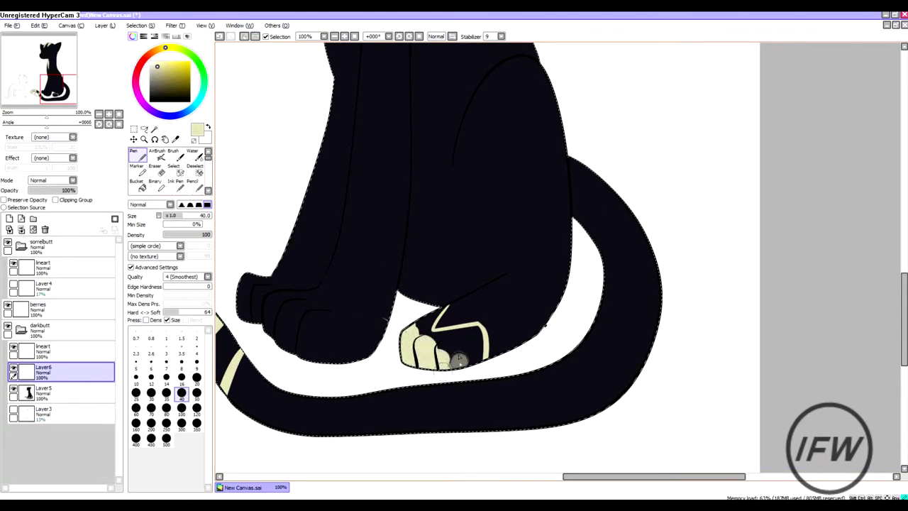
scroll(459, 359, "up", 4)
left_click(197, 362)
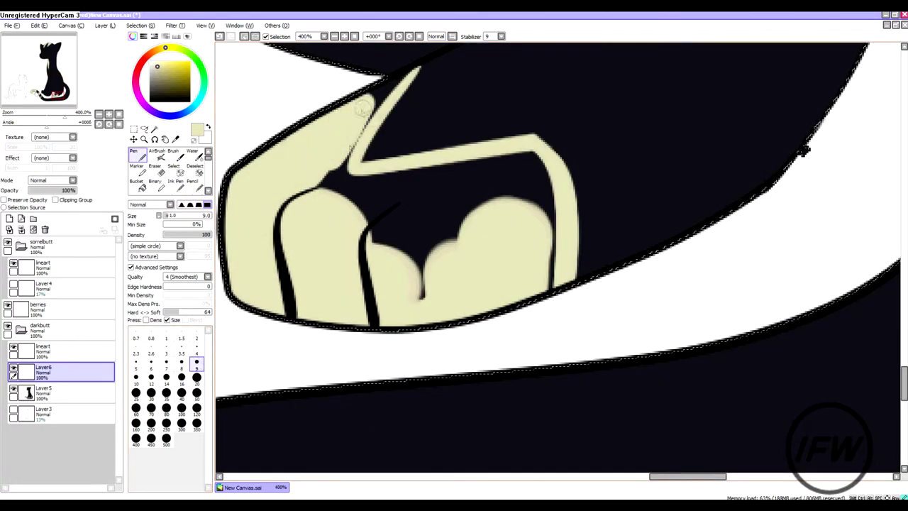
mouse_move(352, 119)
left_mouse_down()
mouse_move(344, 200)
mouse_move(551, 310)
mouse_move(500, 157)
mouse_move(427, 198)
mouse_move(483, 211)
left_mouse_up()
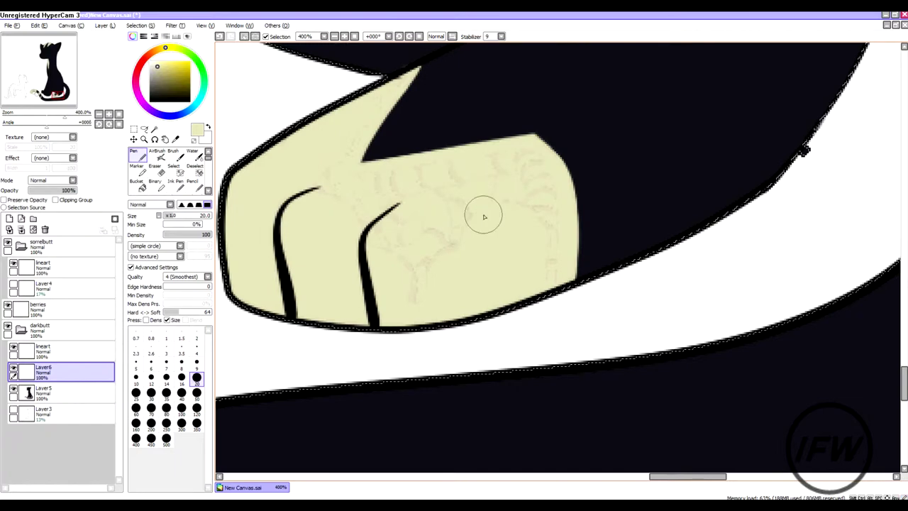
- Outline four pointed cream stripes along the back of the sitting cat's neck and body with pen size 20 and stabilizer S-6
scroll(482, 211, "down", 8)
scroll(386, 245, "up", 4)
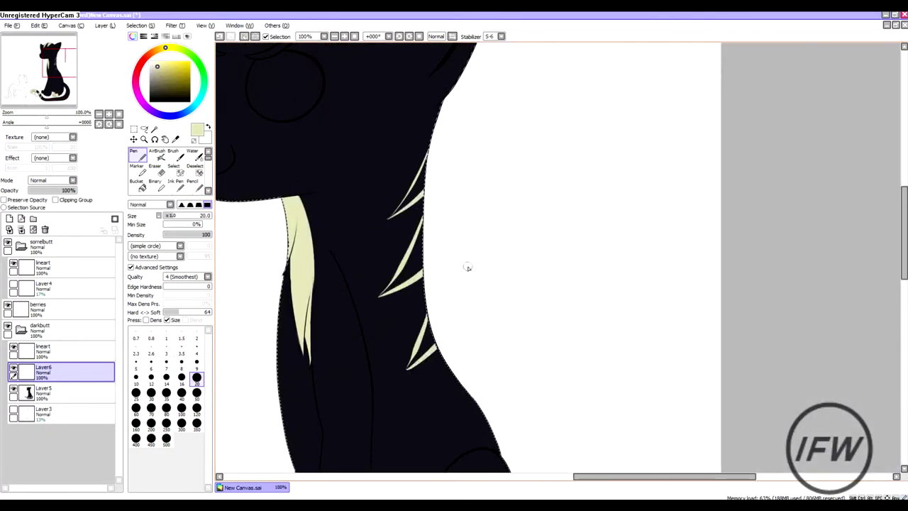
scroll(466, 320, "down", 1)
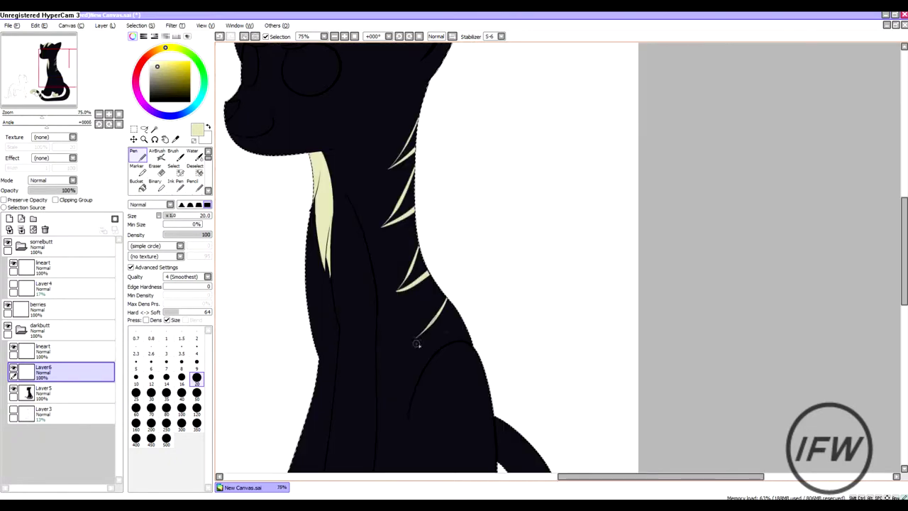
- Outline pointed cream socks on both front paws and fill most of them using pen size 35 and stabilizer 3
scroll(481, 304, "down", 2)
scroll(468, 251, "up", 2)
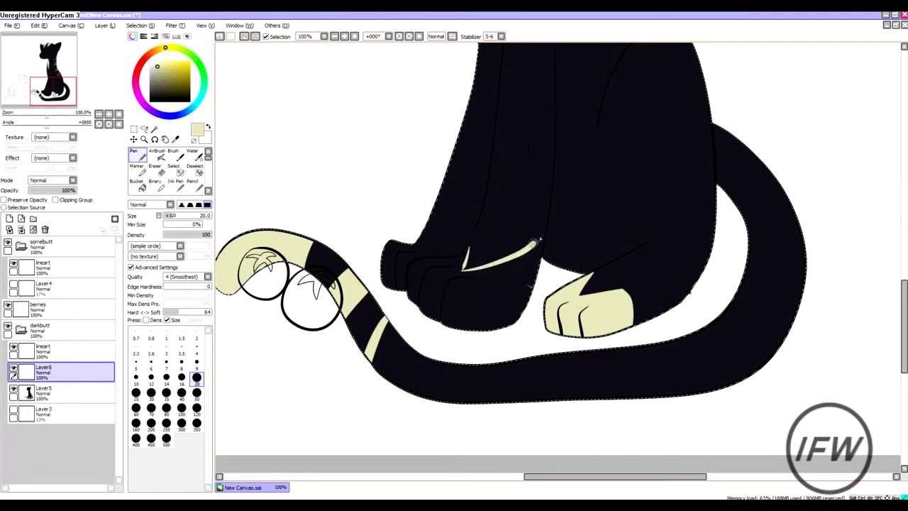
scroll(426, 270, "down", 3)
scroll(415, 306, "up", 4)
key("bracketright")
key("bracketright")
key("bracketright")
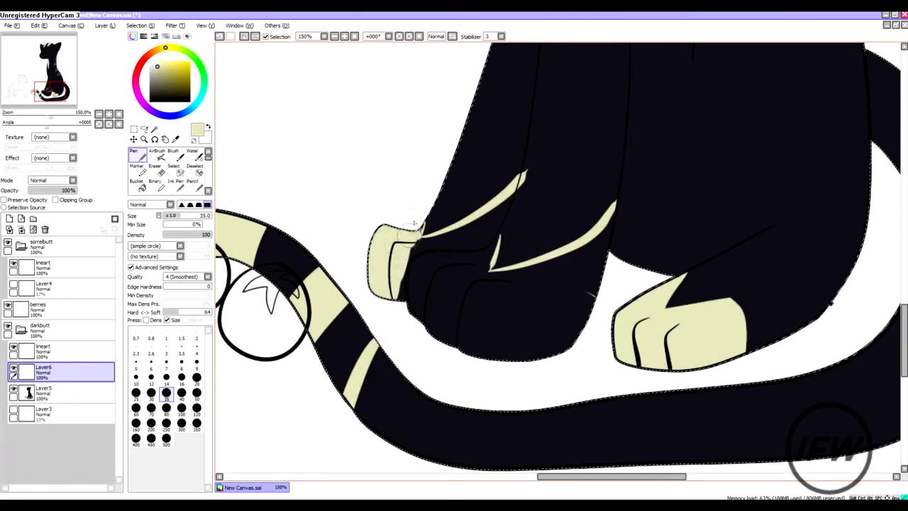
mouse_move(415, 291)
left_mouse_down()
mouse_move(525, 305)
mouse_move(596, 245)
left_mouse_up()
- Fill the narrow edge of the near front sock with pen size 9 and trim the far sock's tip with the eraser
key("bracketleft")
key("bracketleft")
key("bracketleft")
key("bracketleft")
key("bracketleft")
key("bracketleft")
key("bracketleft")
key("bracketleft")
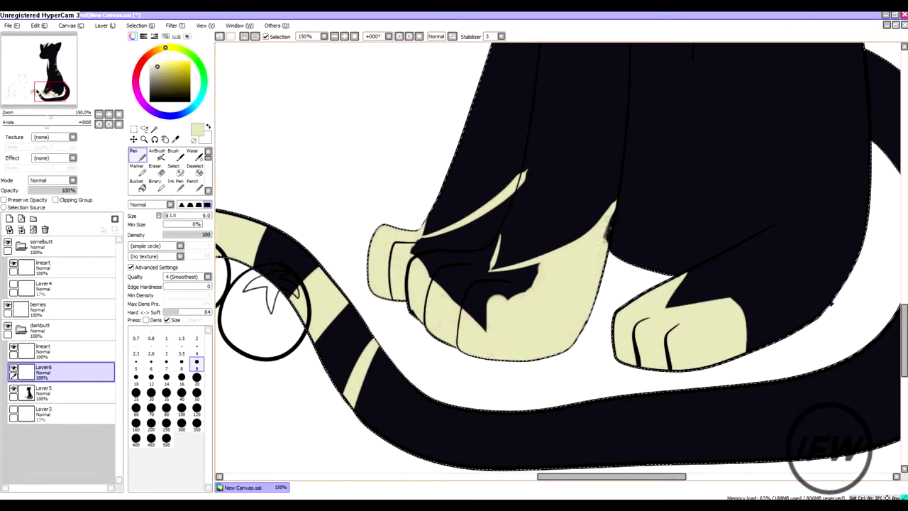
key("e")
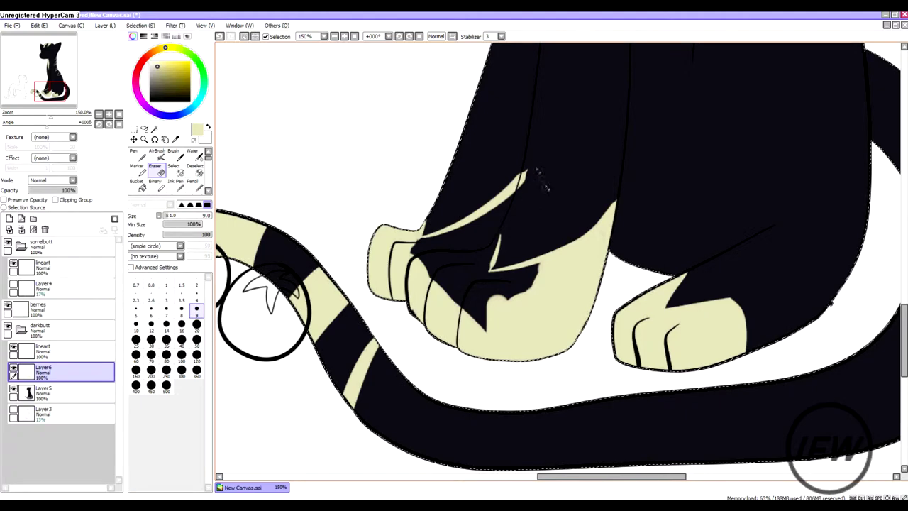
- Fill the remaining dark gaps inside both front paw socks with cream using pen size 20
key("n")
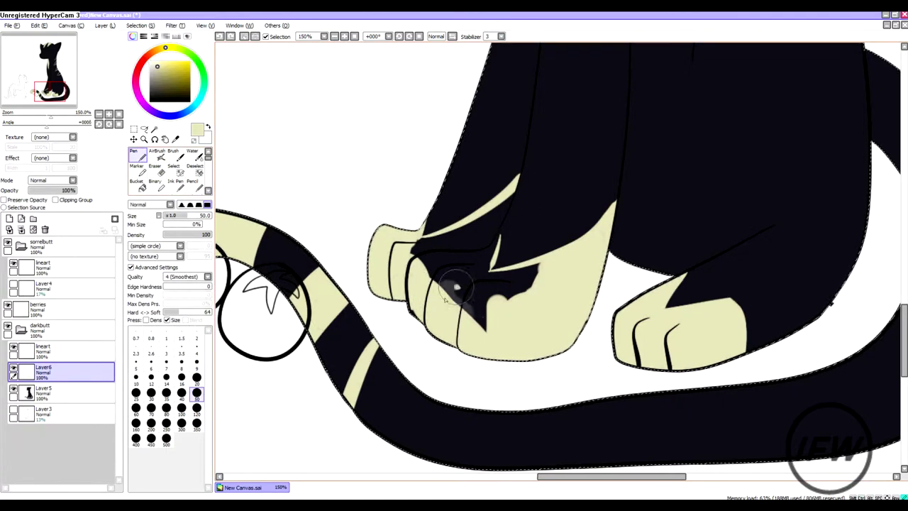
scroll(376, 292, "up", 2)
left_click(197, 377)
mouse_move(333, 167)
left_mouse_down()
mouse_move(340, 128)
mouse_move(376, 185)
mouse_move(392, 162)
left_mouse_up()
left_click_drag(491, 94, 460, 202)
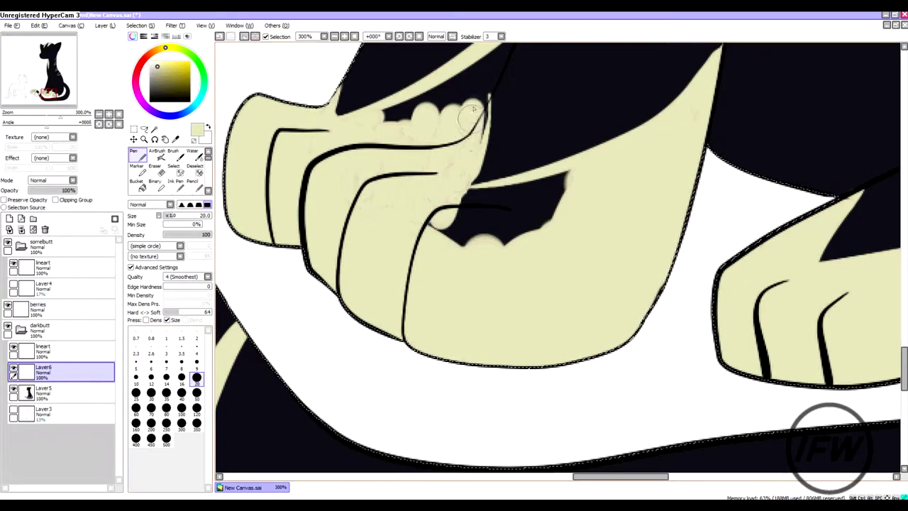
left_click_drag(456, 241, 561, 185)
- Clean up the pointed upper edges of the front paw socks with the eraser at size 9
scroll(660, 213, "up", 2)
key("bracketleft")
key("bracketleft")
key("bracketleft")
key("bracketleft")
key("bracketleft")
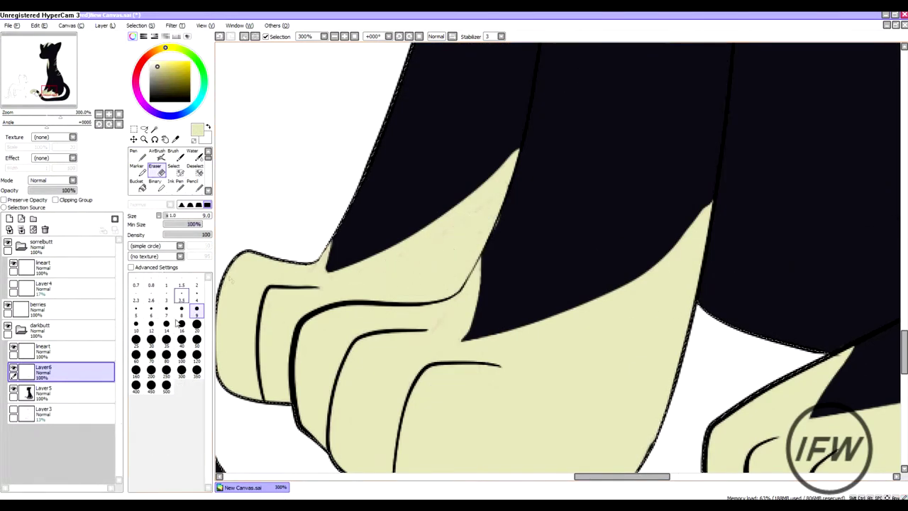
- Fill the upper two stripes on the back of the neck with cream using pen size 16 and stabilizer S-7
scroll(501, 208, "down", 8)
scroll(429, 165, "down", 2)
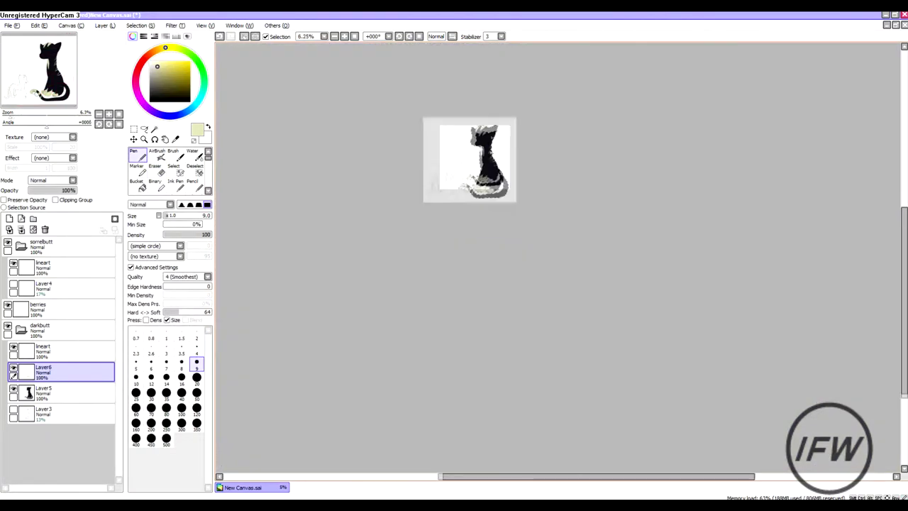
scroll(496, 213, "up", 7)
key("bracketright")
key("bracketright")
key("bracketright")
key("bracketright")
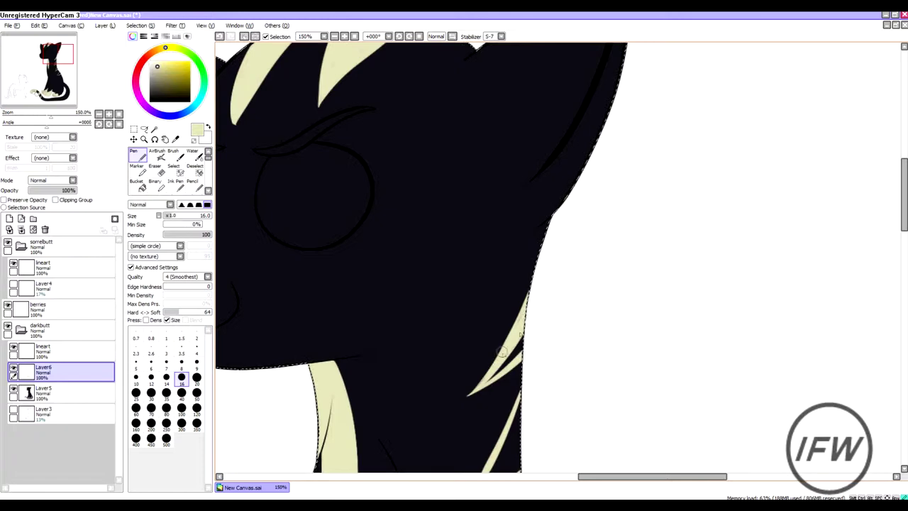
scroll(533, 284, "up", 1)
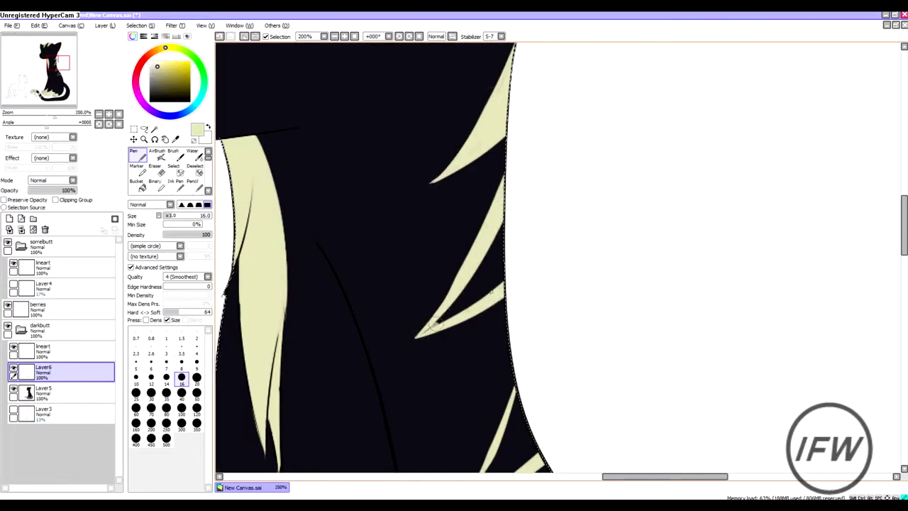
scroll(479, 283, "down", 3)
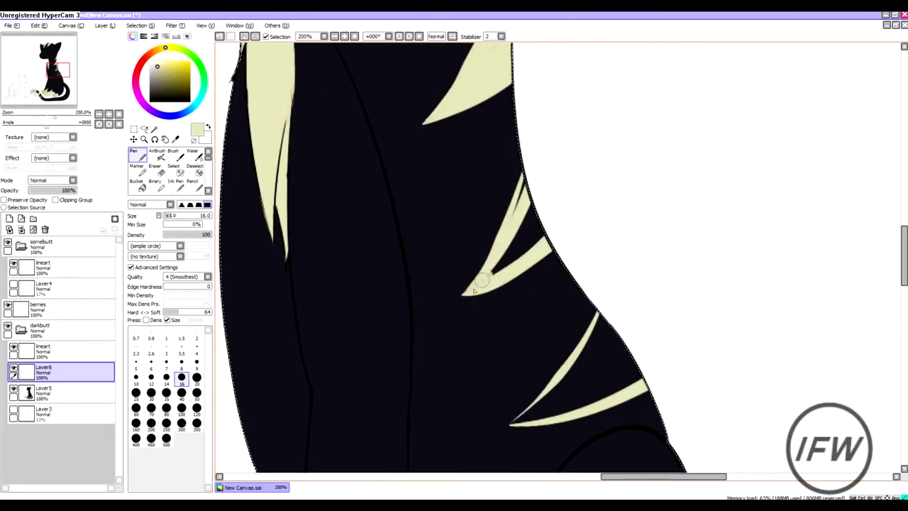
- Fill the lower two back stripes with cream using stabilizer 2, and lower the markings layer's opacity to 35%
left_click(501, 37)
left_click(489, 200)
mouse_move(602, 317)
left_mouse_down()
mouse_move(512, 427)
mouse_move(622, 340)
left_mouse_up()
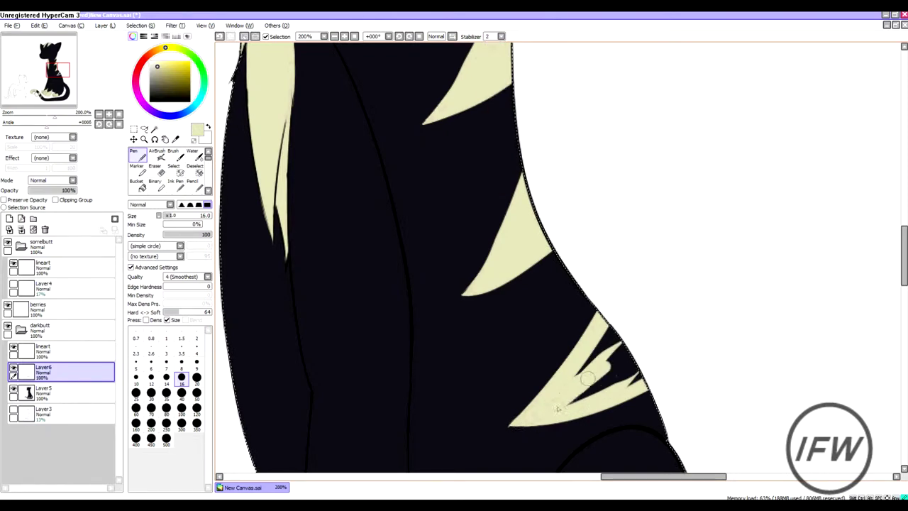
mouse_move(56, 115)
left_mouse_down()
mouse_move(14, 116)
mouse_move(67, 116)
mouse_move(42, 115)
left_mouse_up()
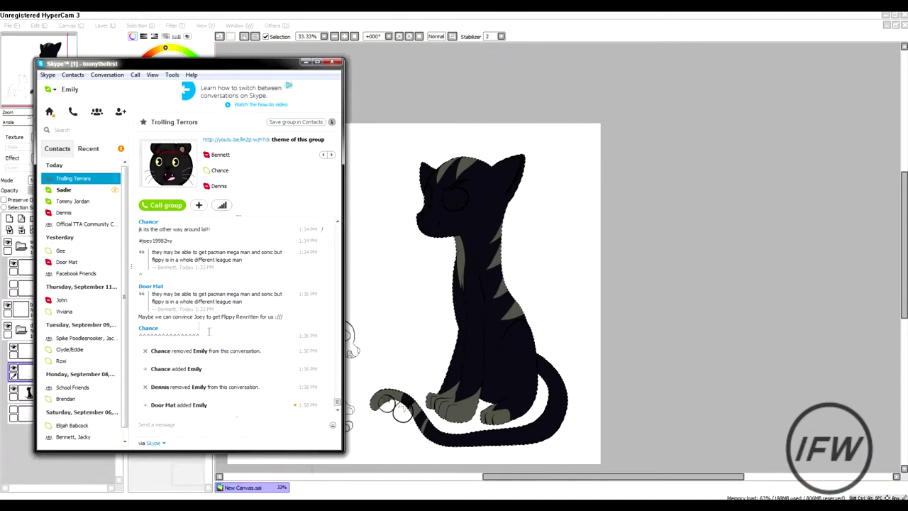
- Switch to Skype and reply to the contact with "ofc not", "youtube poop will live on forever" and "it's beautiful, in a way"
key("Down")
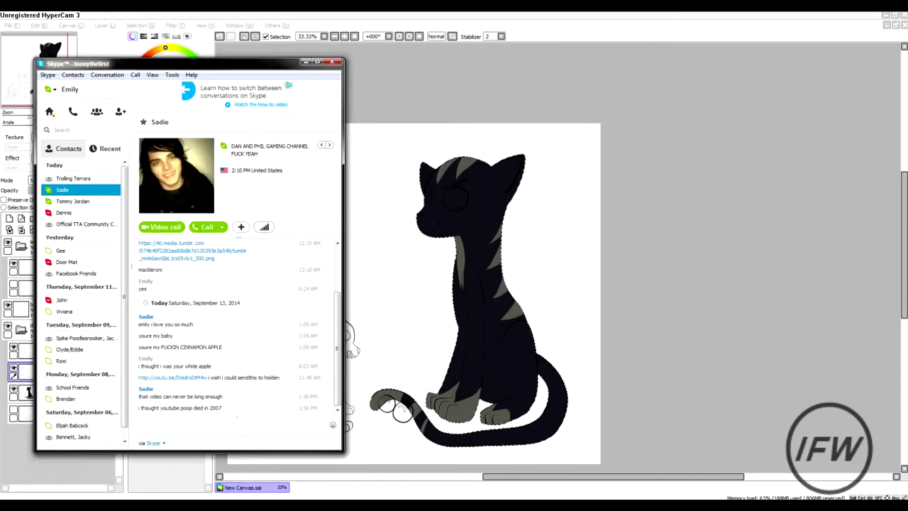
type("ofc not")
key("Return")
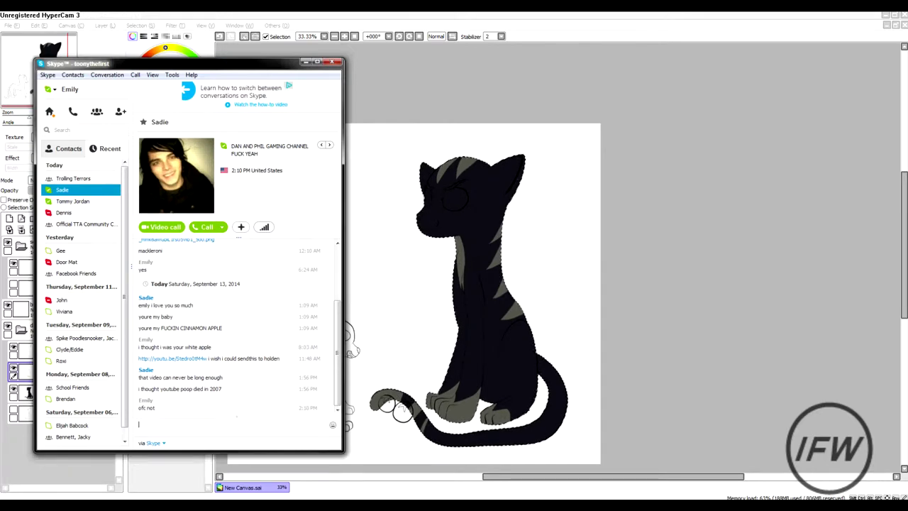
type("youtube poop will live on forever")
key("Return")
type("it's beautiful")
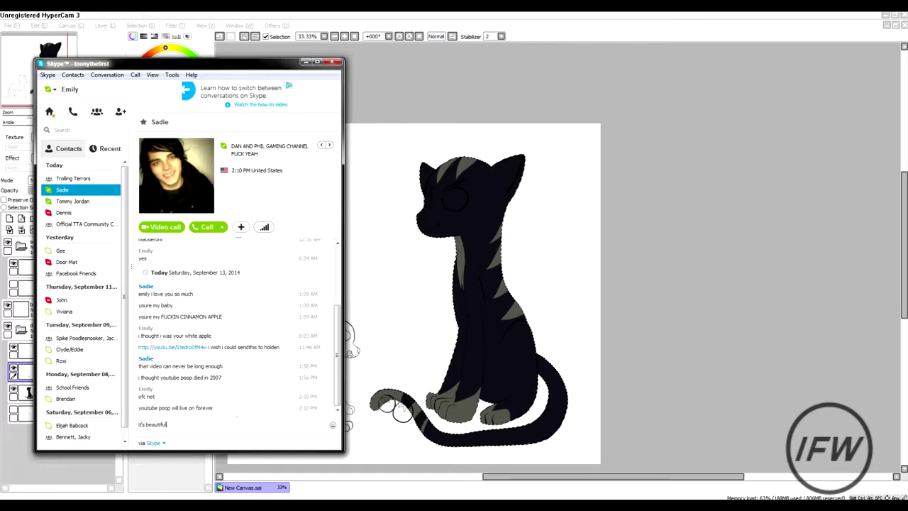
key("Up")
key("Return")
- Return to PaintTool SAI and paint both of the sitting cat's ears pale cream on a new layer with pen size 50
key("alt+Tab")
key("ctrl+0")
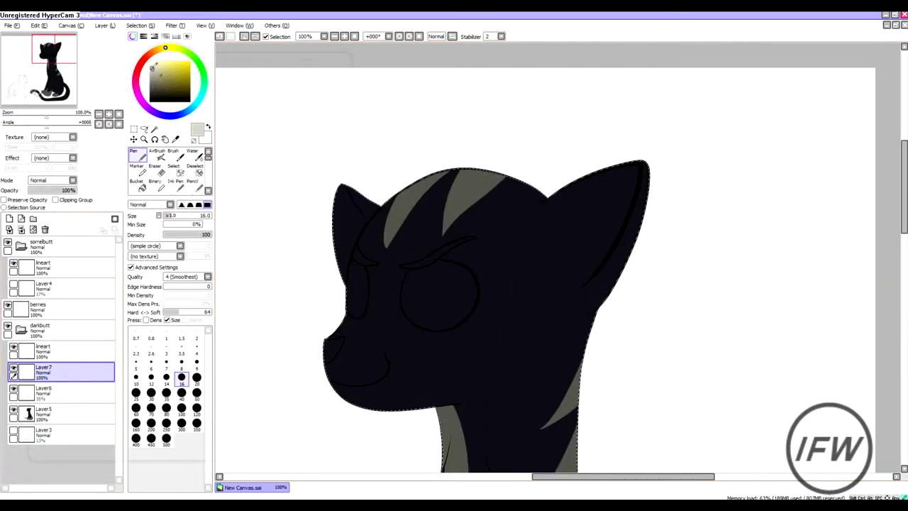
left_click(151, 65)
left_click(197, 392)
left_click_drag(340, 185, 346, 280)
mouse_move(355, 191)
left_mouse_down()
mouse_move(348, 277)
mouse_move(339, 273)
left_mouse_up()
left_click_drag(561, 198, 603, 277)
left_click_drag(624, 171, 610, 284)
- Erase the pale cream outside the small front ear's inner line using eraser size 9
scroll(353, 170, "up", 1)
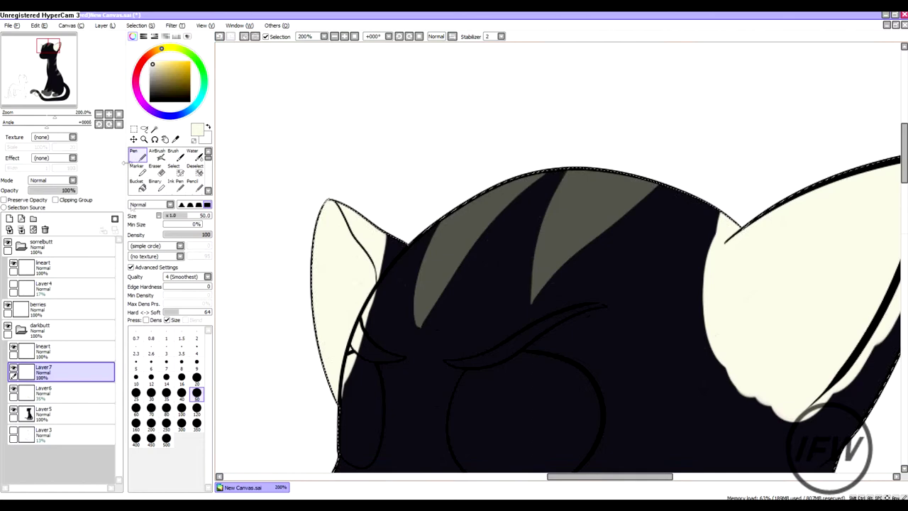
left_click(154, 169)
left_click_drag(323, 206, 354, 379)
left_click_drag(351, 273, 373, 376)
left_click(197, 310)
scroll(310, 244, "up", 2)
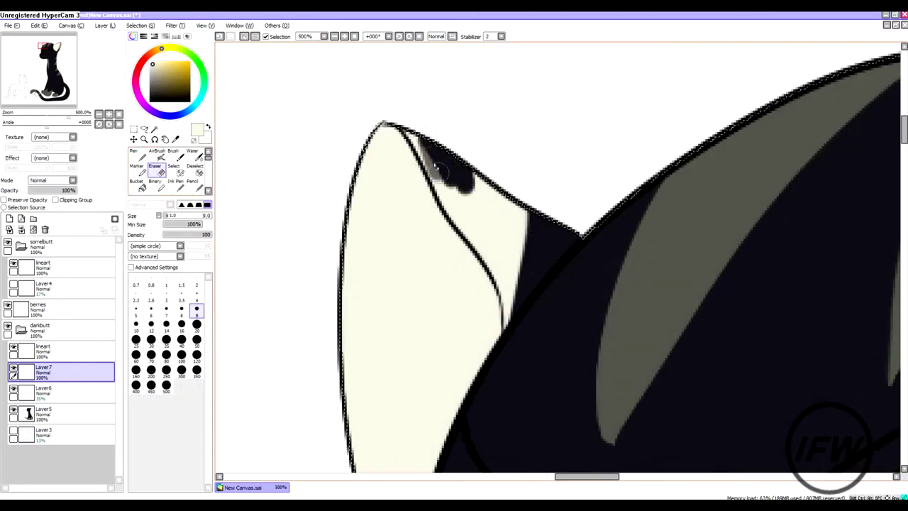
mouse_move(466, 227)
left_mouse_down()
mouse_move(507, 300)
mouse_move(511, 263)
left_mouse_up()
scroll(514, 273, "down", 3)
scroll(517, 289, "up", 3)
scroll(516, 289, "down", 2)
- Erase the pale cream from the large ear's outer rim and shape its inner edge using stabilizer 1 and eraser size 20
mouse_move(677, 131)
left_mouse_down()
mouse_move(631, 308)
mouse_move(555, 395)
left_mouse_up()
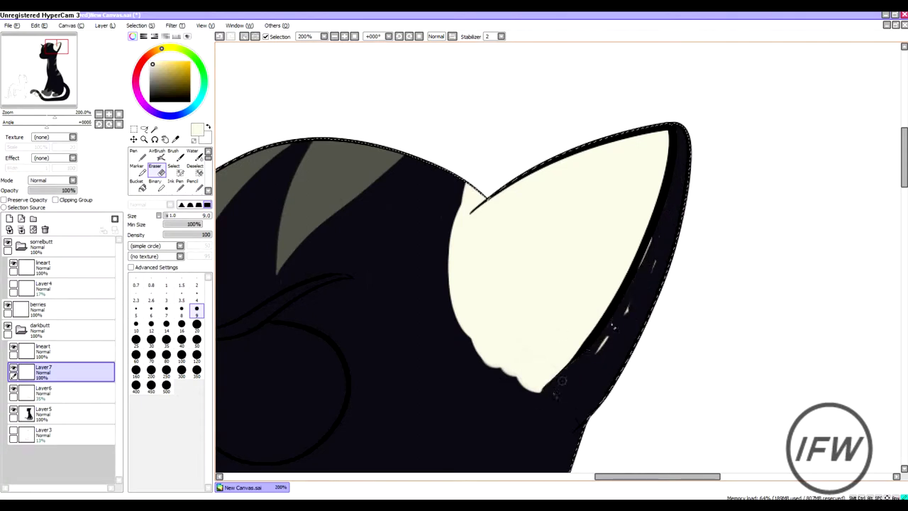
left_click(490, 36)
left_click(497, 208)
left_click_drag(465, 216, 542, 388)
left_click_drag(462, 199, 482, 305)
left_click_drag(502, 344, 542, 389)
left_click(197, 325)
mouse_move(463, 213)
left_mouse_down()
mouse_move(511, 369)
mouse_move(539, 390)
left_mouse_up()
- Turn the inner-ear colour neutral light grey with Hue and Saturation, setting the saturation to -100
scroll(536, 407, "down", 8)
scroll(536, 406, "up", 5)
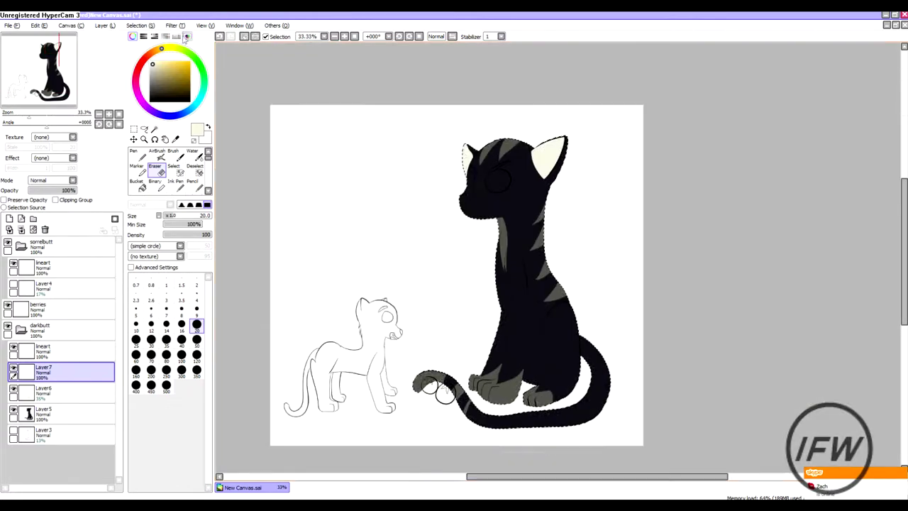
key("ctrl+u")
left_click_drag(177, 386, 260, 395)
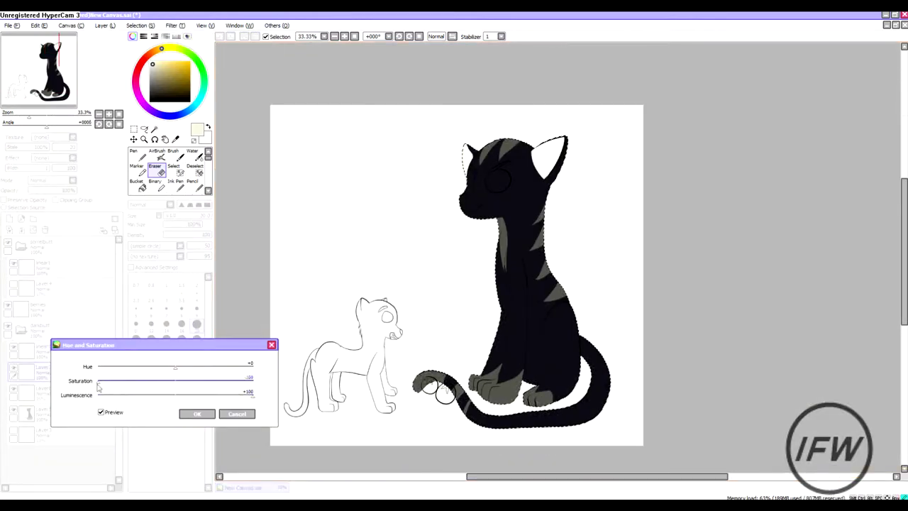
left_click(196, 413)
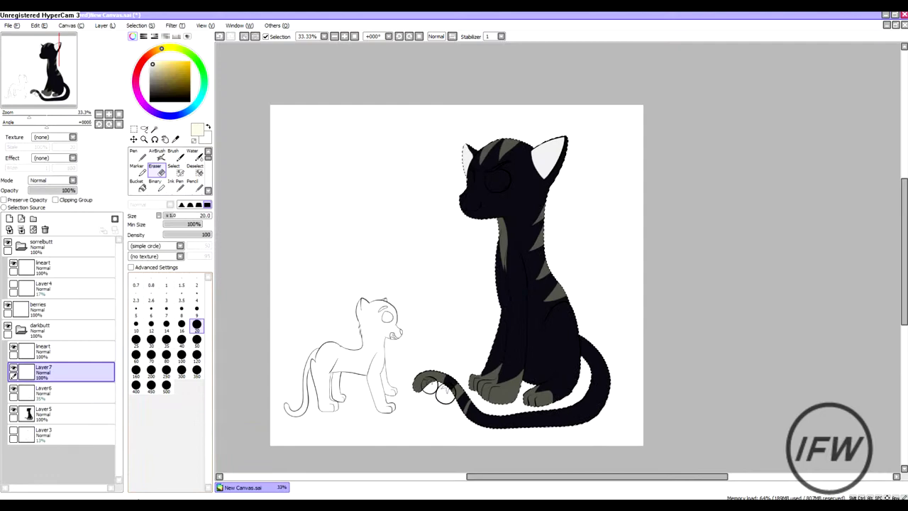
- Switch to Skype and send the contact the message "youtube poop is an art excuse u"
left_click(62, 189)
type("youtube poop is an art excuse u")
key("Return")
- Switch to the browser and view the newly added photo listed in the Facebook notifications
key("alt+Tab")
left_click(882, 57)
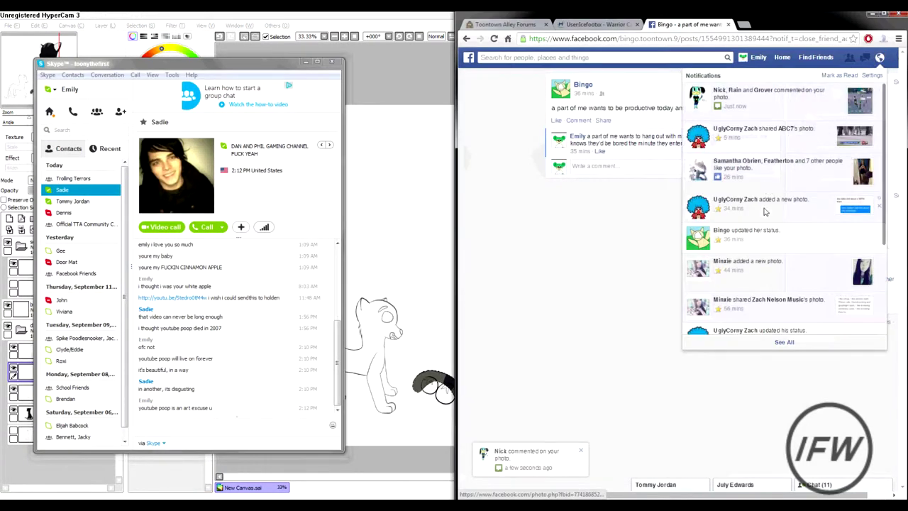
left_click(803, 192)
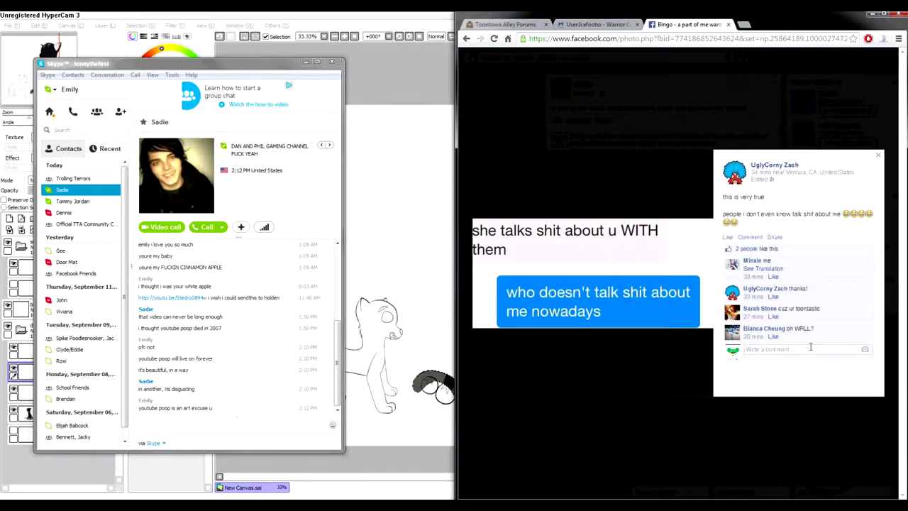
- Switch to the Trolling Terrors group chat in Skype and send "ur the one who kicked me shut up"
left_click(73, 178)
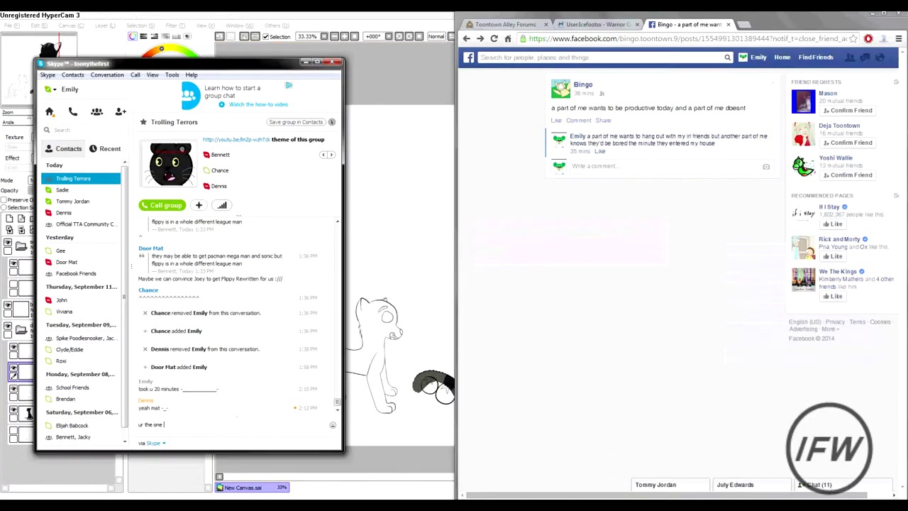
key("Return")
- In Facebook, view the shared ABC7 post from the notifications, and start a comment with "be" on another notified post
left_click(882, 56)
left_click(837, 90)
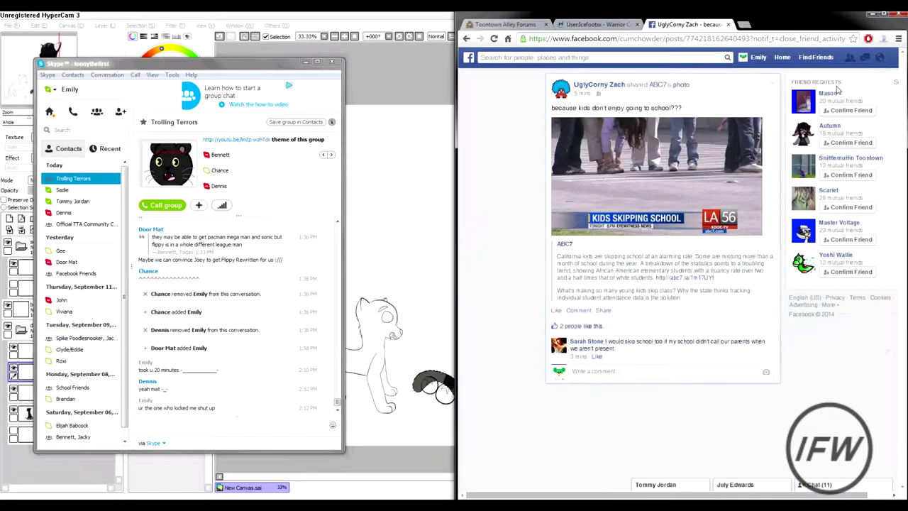
left_click(882, 57)
left_click(803, 191)
left_click(784, 385)
type("be")
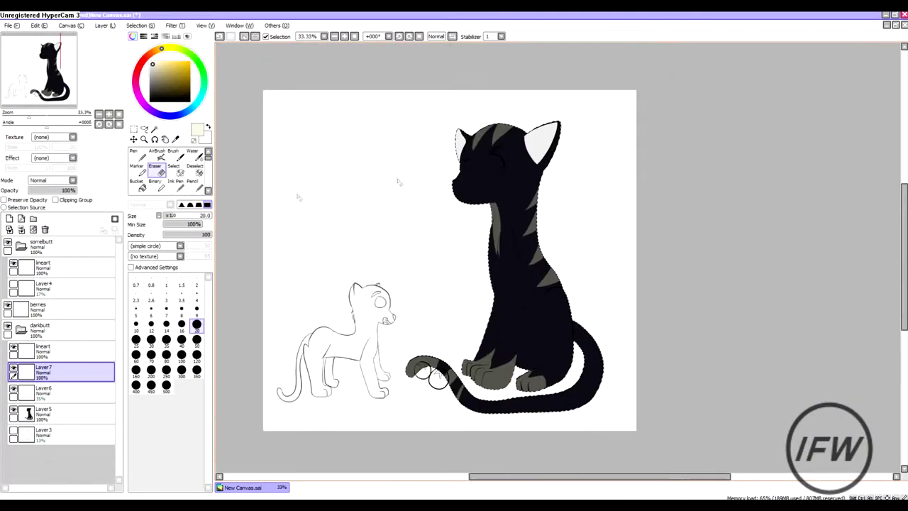
- Set the large cat's grey markings layer to 32% opacity and desaturate the markings to a neutral grey with Hue and Saturation
left_click(64, 391)
left_click_drag(45, 190, 39, 193)
key("ctrl+u")
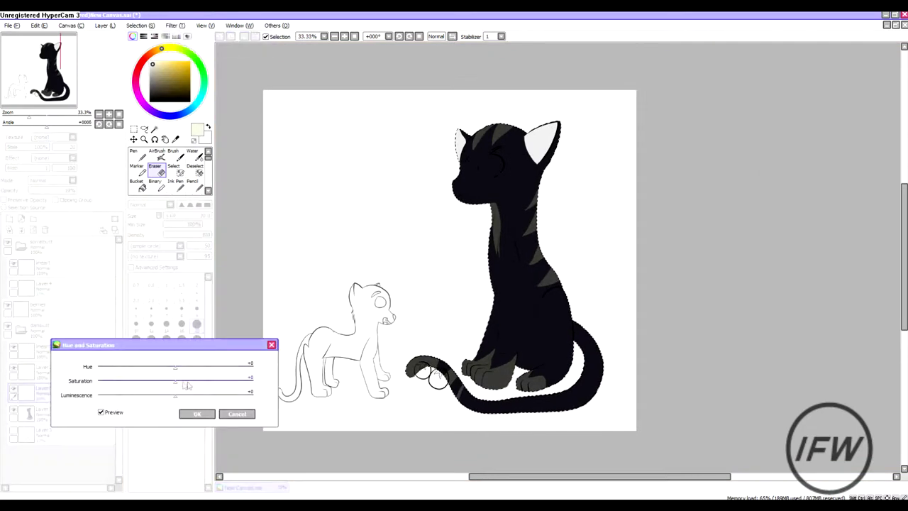
key("Return")
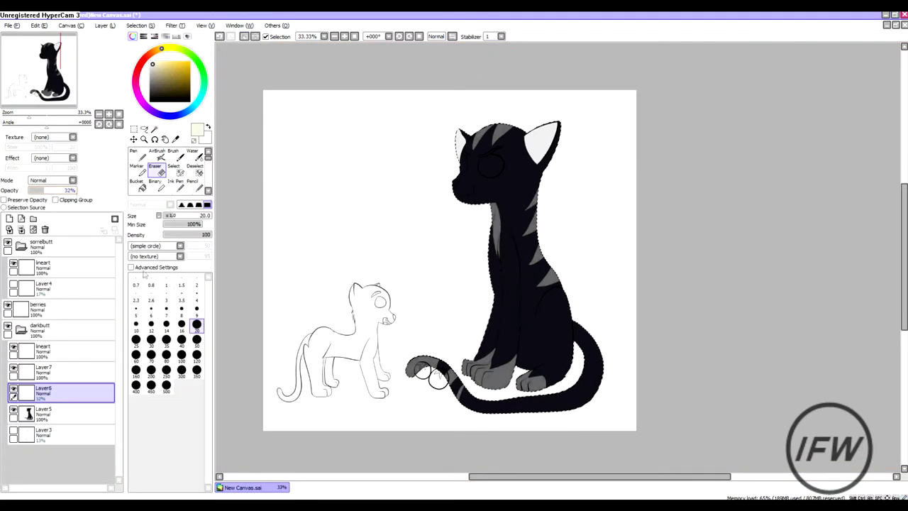
- In Skype, send "nows not the time then im drawing a thing" and "ill be too distracted to give you like real serious advice"; view Trolling Terrors
key("alt+Tab")
type("nows not the time then im drawing a thing")
key("Return")
type("ill be too distracted to give you like real se")
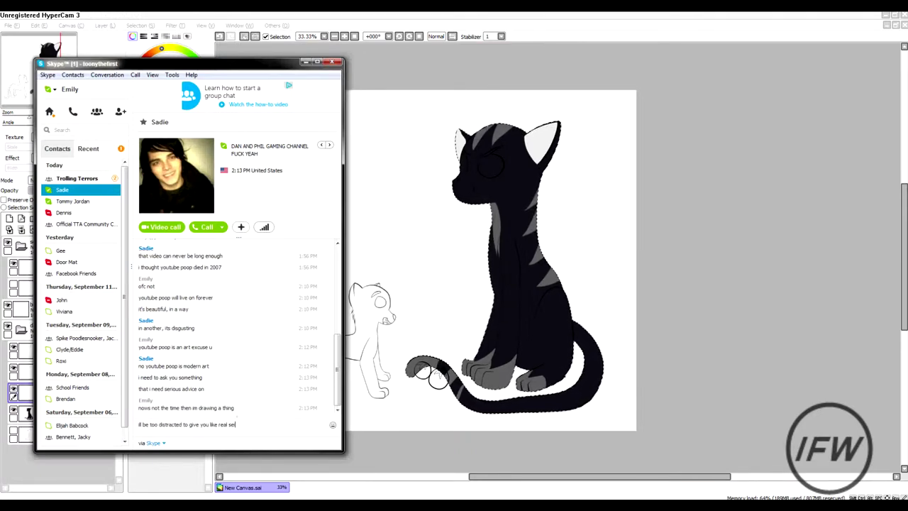
key("Return")
left_click(77, 178)
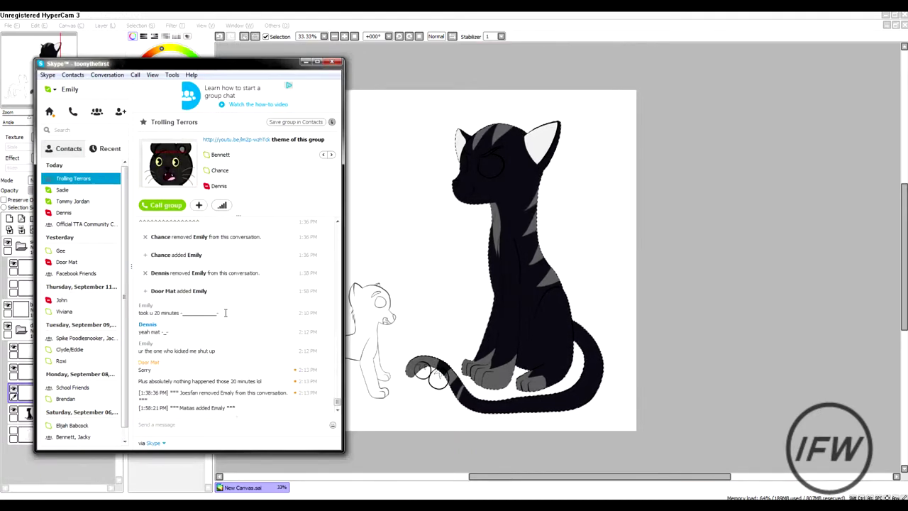
- Switch back to the drawing and select both of the large cat's eye areas on its lineart layer with the Magic Wand
key("alt+Tab")
scroll(559, 225, "up", 1)
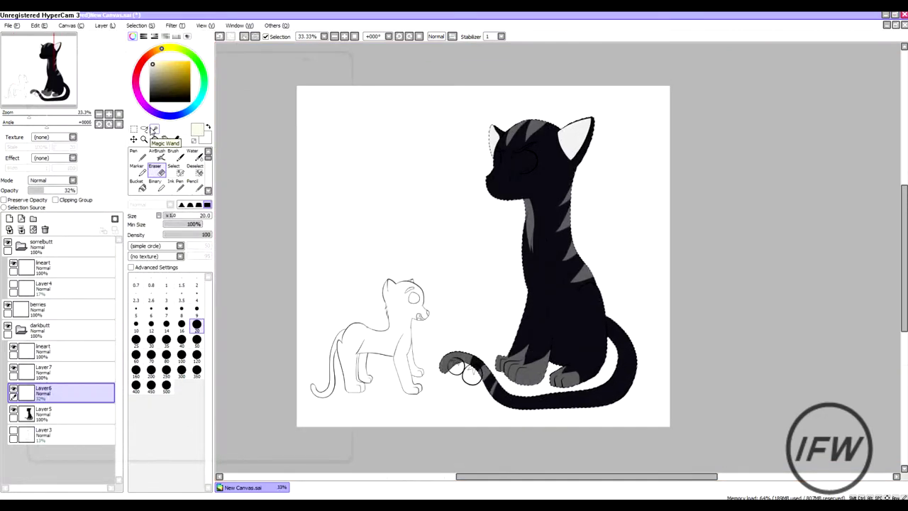
scroll(558, 225, "up", 4)
scroll(336, 190, "down", 8)
left_click(154, 129)
left_click(43, 347)
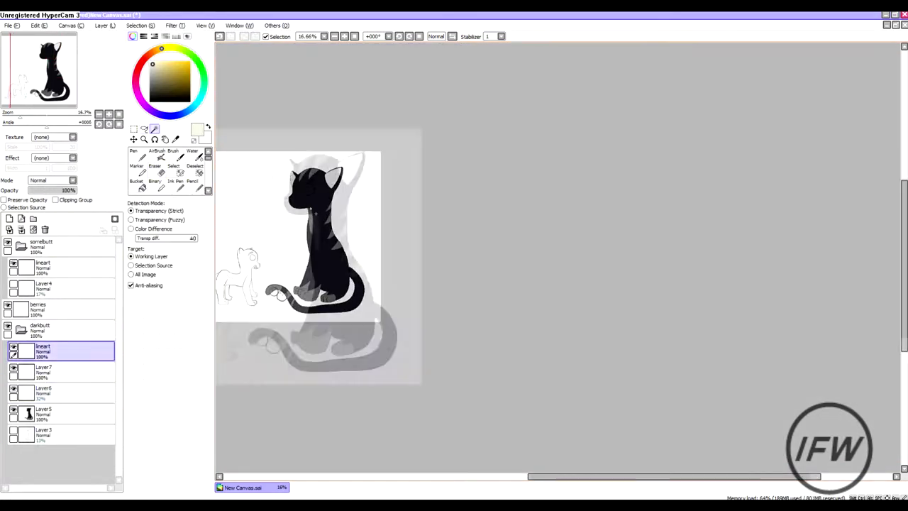
scroll(295, 185, "up", 6)
- Paint the selected eyes white on a new layer with the Pen at size 50, and add another empty layer above it
left_click(9, 219)
left_click(134, 153)
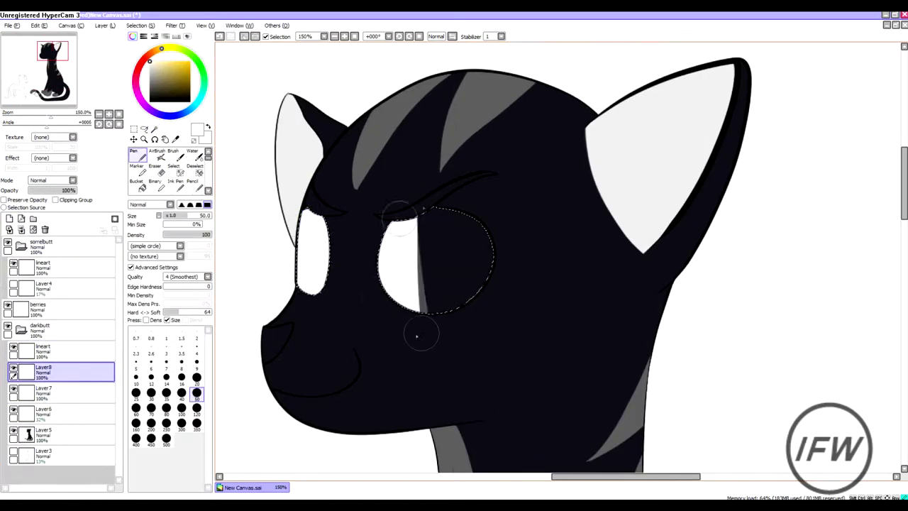
left_click(9, 219)
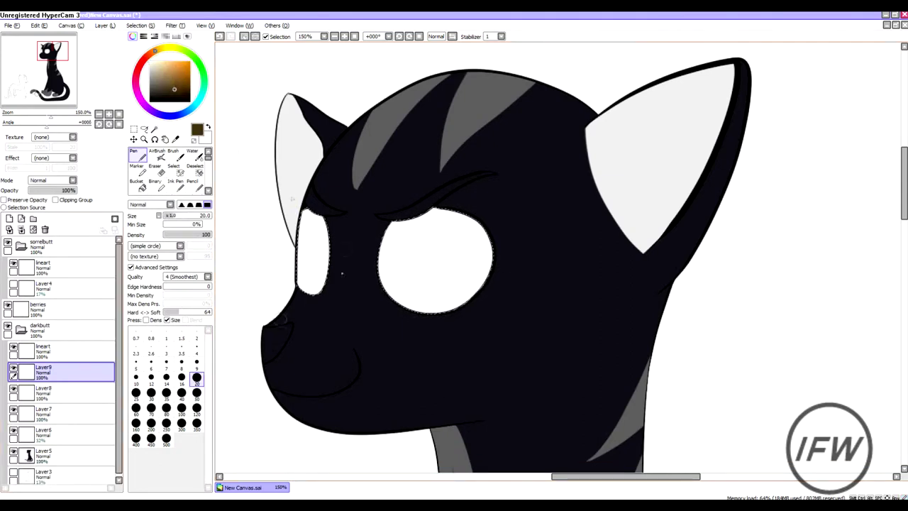
- Try painting red and dark brown irises in the large cat's eyes with the Pen at size 20
left_click_drag(308, 234, 312, 287)
left_click_drag(401, 248, 419, 309)
key("ctrl+z")
left_click_drag(309, 227, 312, 291)
key("ctrl+z")
left_click_drag(306, 245, 320, 248)
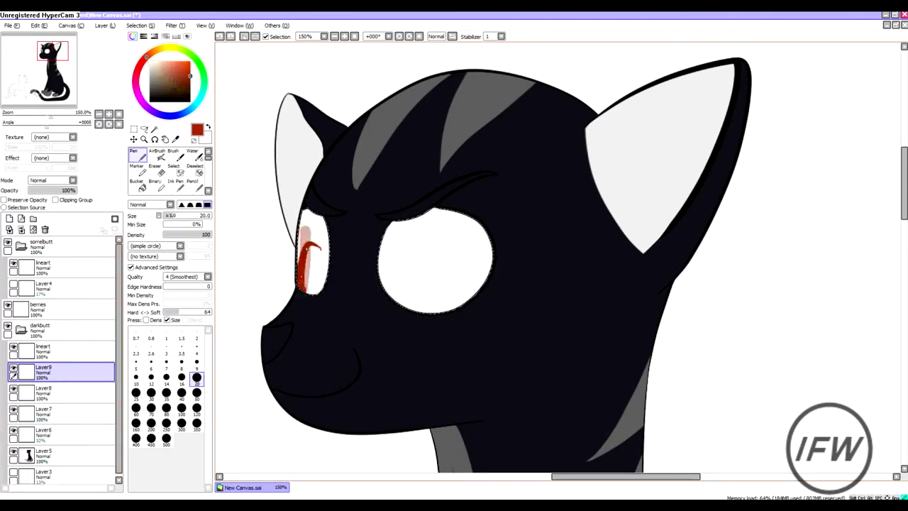
left_click_drag(183, 81, 178, 78)
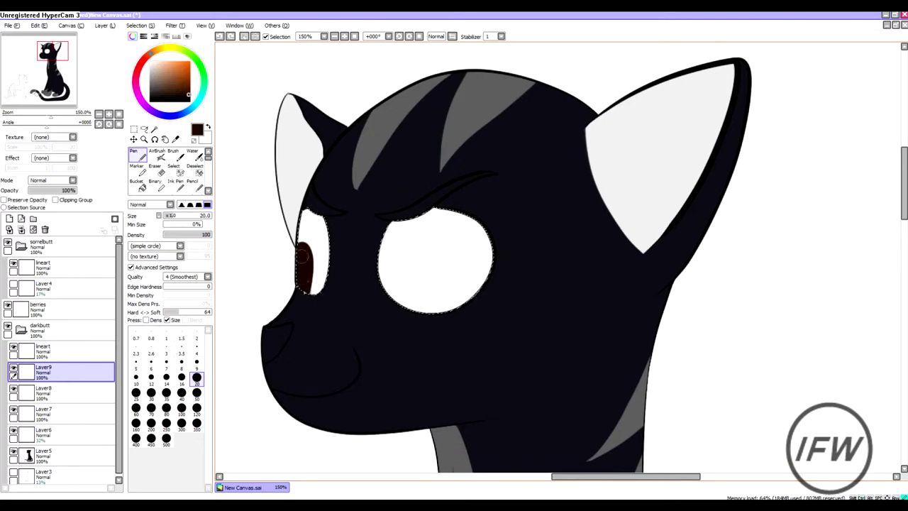
key("ctrl+minus")
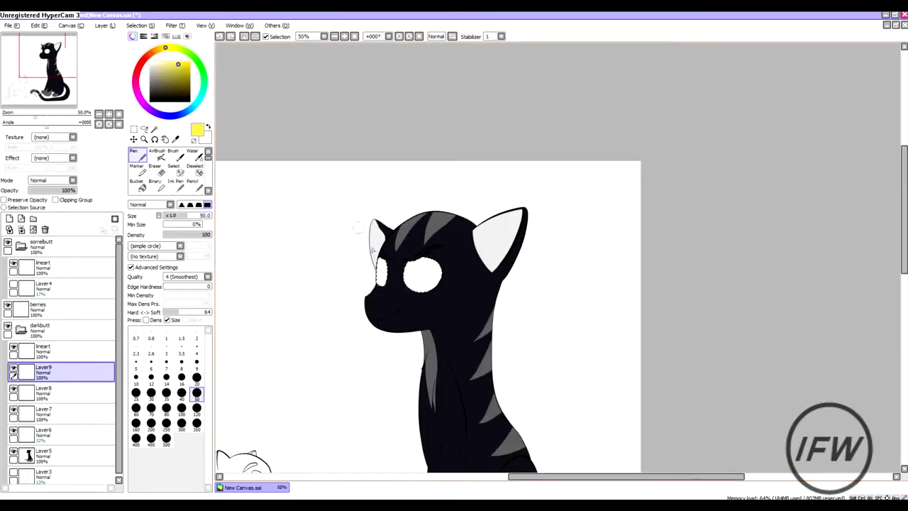
- Set the stabilizer to S-6 and the Pen to size 20, and outline a yellow iris in the large cat's nearer eye
left_click_drag(416, 278, 416, 285)
key("ctrl+plus")
key("ctrl+plus")
left_click(500, 36)
left_click(489, 194)
key("ctrl+z")
left_click(196, 378)
left_click_drag(446, 264, 485, 269)
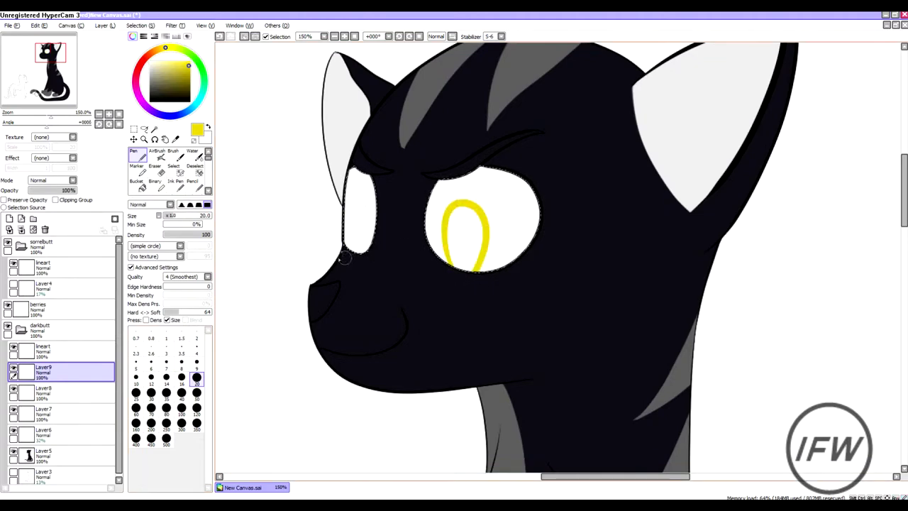
- Fill the nearer eye's iris with yellow and paint a matching yellow iris in the farther eye
key("ctrl+minus")
key("ctrl+plus")
key("ctrl+plus")
key("ctrl+plus")
key("ctrl+plus")
mouse_move(539, 320)
left_mouse_down()
mouse_move(568, 383)
mouse_move(529, 330)
mouse_move(532, 345)
left_mouse_up()
left_click_drag(337, 305, 322, 341)
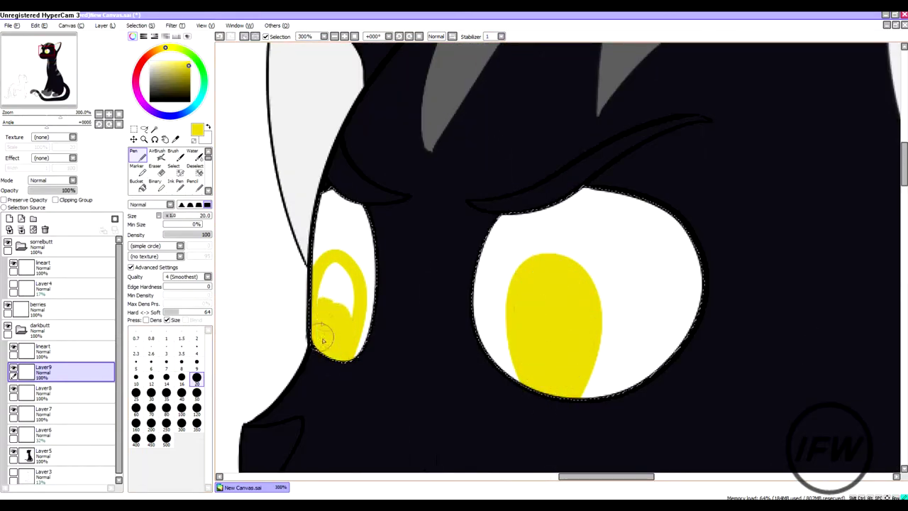
- Switch to the contact's Skype chat, read the new messages and reply "kay"
key("ctrl+minus")
key("ctrl+minus")
key("ctrl+minus")
key("ctrl+minus")
key("ctrl+minus")
key("ctrl+minus")
key("ctrl+minus")
key("ctrl+minus")
left_click(113, 198)
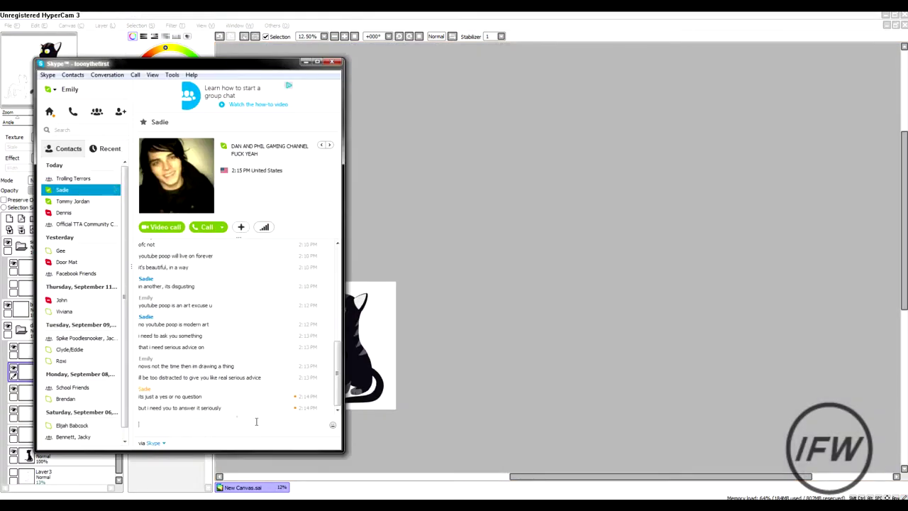
key("alt+Tab")
- Add a new layer above the irises and set up a near-black olive Pen at size 9 with stabilizer S-7
key("ctrl+plus")
key("ctrl+plus")
key("ctrl+plus")
key("ctrl+plus")
key("ctrl+plus")
key("ctrl+plus")
key("ctrl+plus")
key("ctrl+plus")
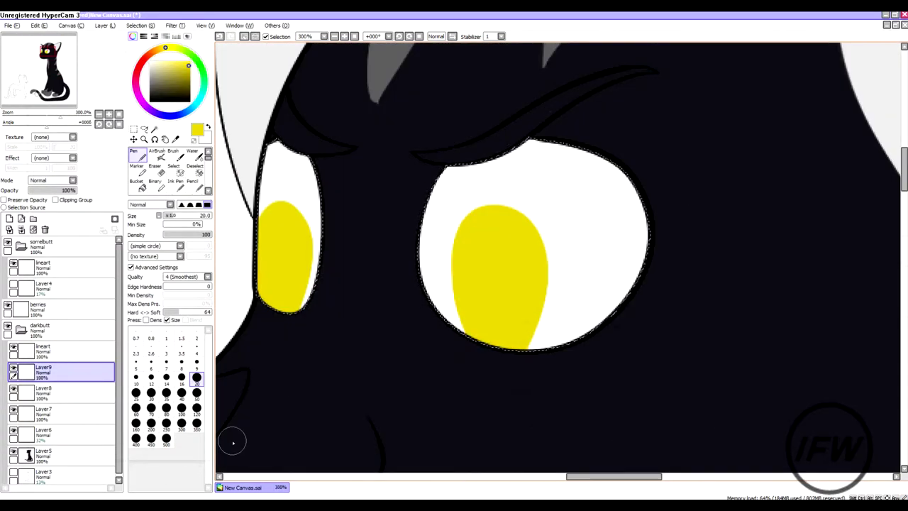
key("bracketleft")
key("bracketleft")
key("bracketleft")
key("bracketleft")
key("bracketleft")
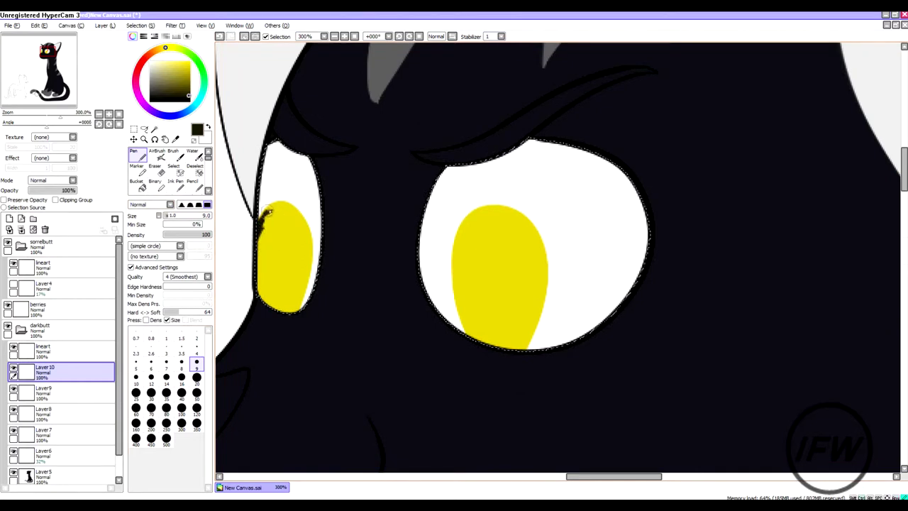
left_click(486, 36)
left_click(488, 195)
- Paint a dark shading arc along the upper edge of the nearer eye's iris with the Pen at size 20
mouse_move(455, 273)
left_mouse_down()
mouse_move(490, 206)
mouse_move(547, 273)
left_mouse_up()
key("ctrl+z")
key("bracketright")
key("bracketright")
key("bracketright")
key("bracketright")
key("bracketright")
mouse_move(455, 273)
left_mouse_down()
mouse_move(542, 255)
mouse_move(547, 277)
left_mouse_up()
- Paint the dark shading arc on the farther eye's iris and dark oval pupils in both irises
key("bracketleft")
key("bracketleft")
key("bracketleft")
key("bracketleft")
key("bracketleft")
mouse_move(262, 230)
left_mouse_down()
mouse_move(281, 259)
mouse_move(301, 227)
mouse_move(307, 239)
mouse_move(293, 251)
mouse_move(266, 316)
left_mouse_up()
key("ctrl+z")
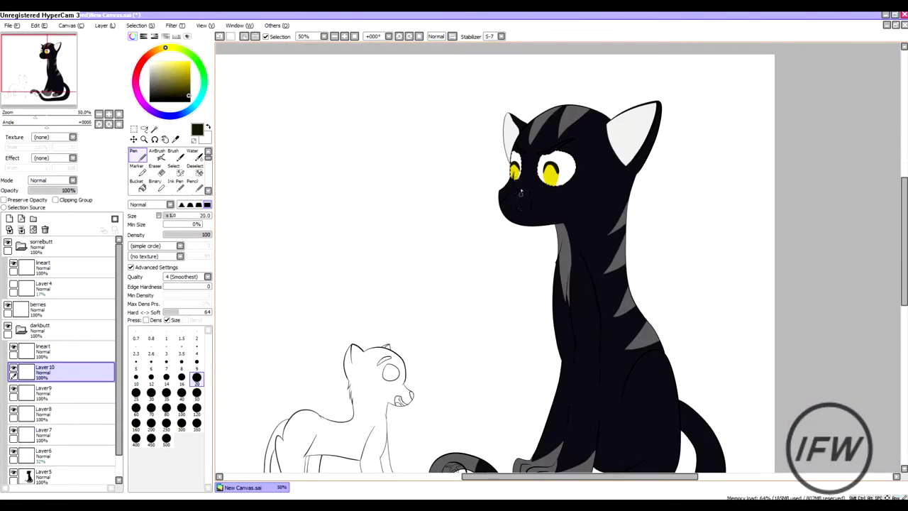
scroll(512, 181, "up", 2)
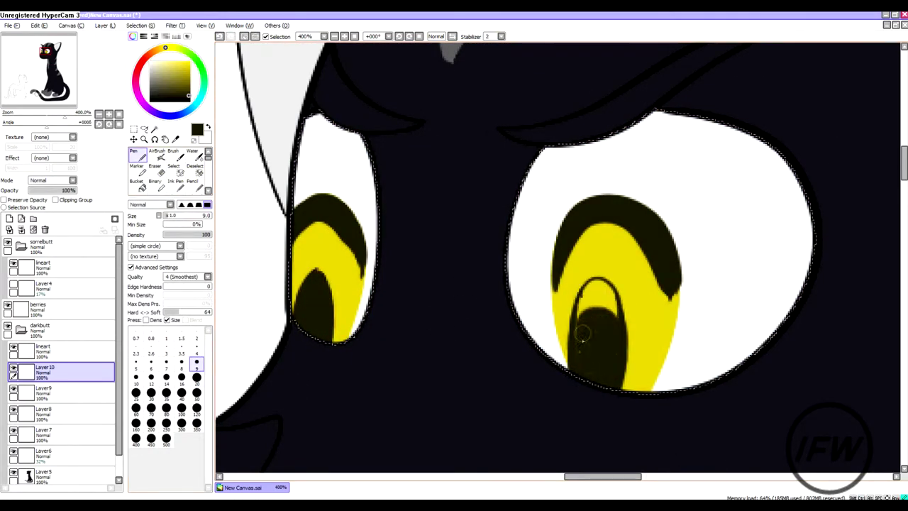
- Switch to Skype and send the contact "wait you have to write a 12 para letter" and "to every teacher."
key("alt+Tab")
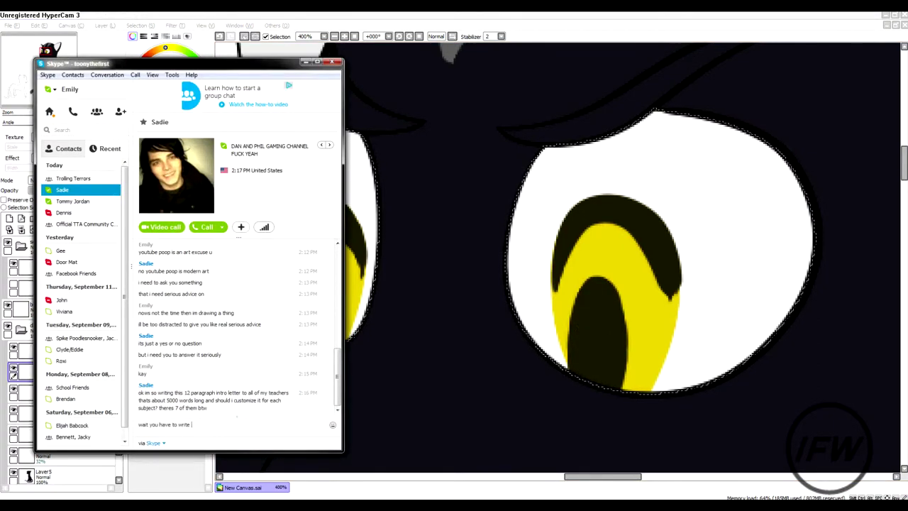
type("er")
key("Return")
type("that sucks")
key("Return")
key("alt+Tab")
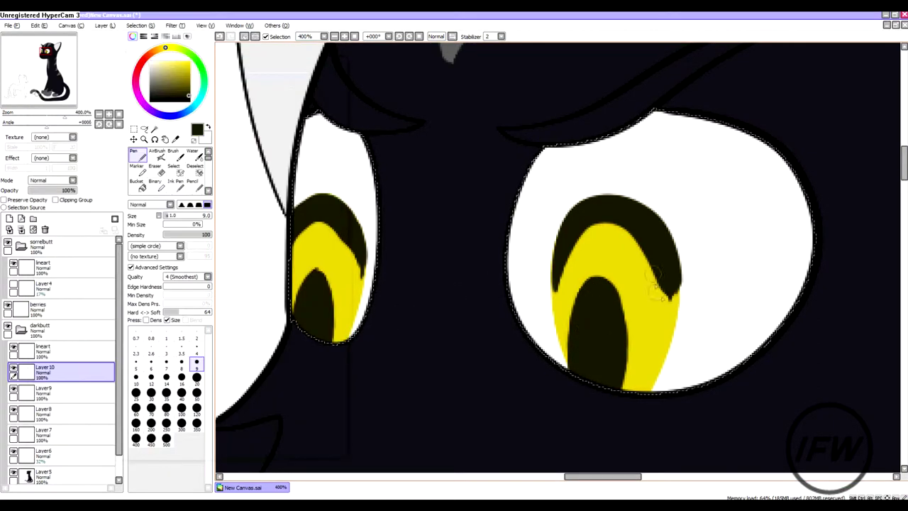
- Blend the dark iris shading into the yellow in both eyes with the Water brush at sizes 20 and 9
left_click(192, 153)
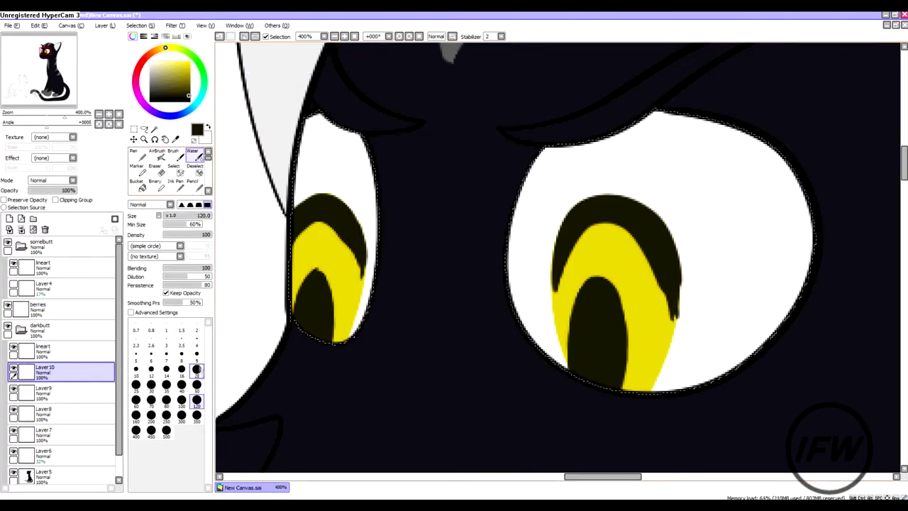
left_click_drag(334, 259, 316, 225)
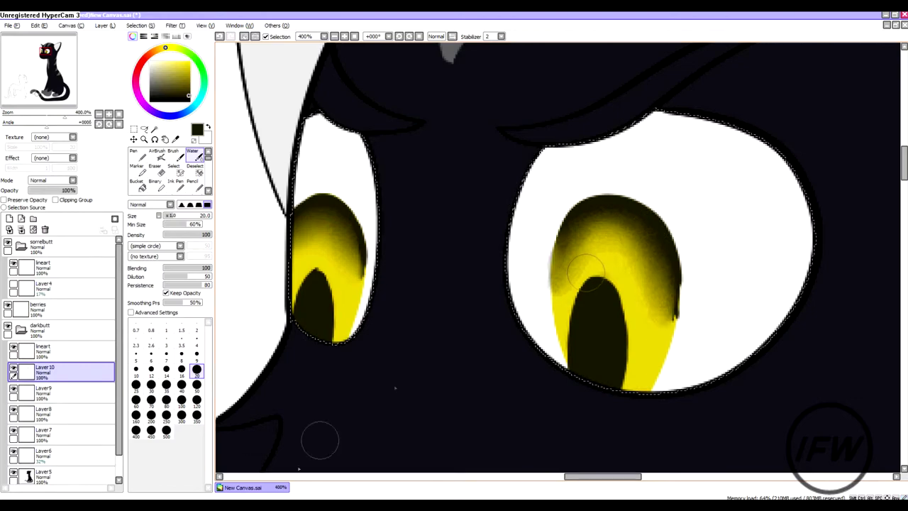
key("alt+Tab")
key("alt+Tab")
key("Tab")
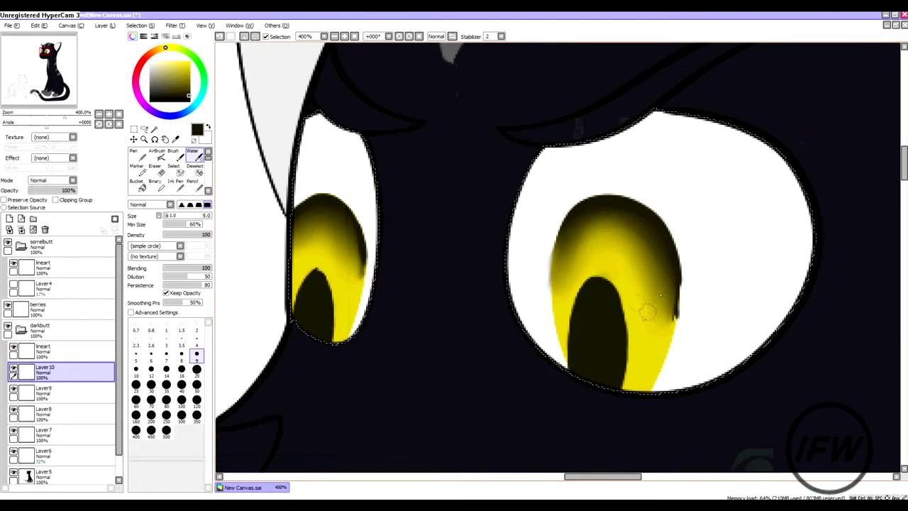
- Switch to Skype and send the contact "are u serious." and "you really must be bored (yawn)"
key("alt+Tab")
type("ar")
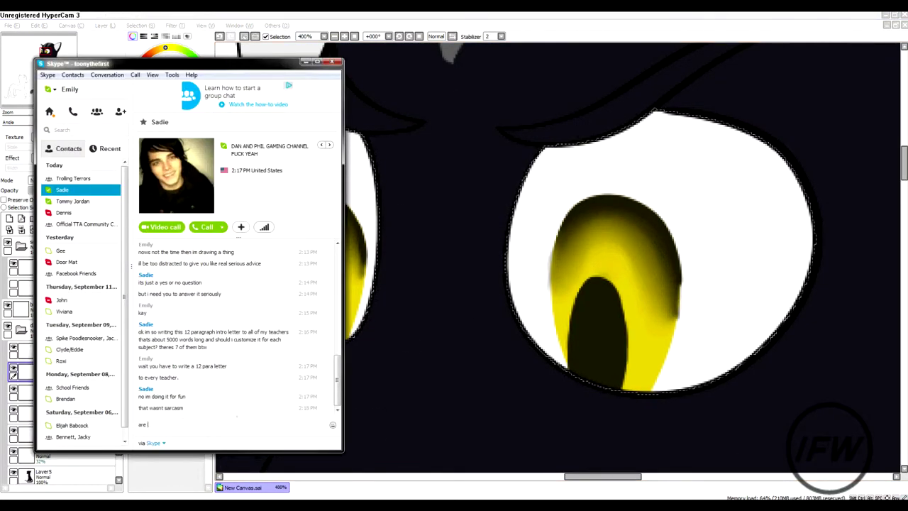
type("e u serious.")
key("Return")
type("you really must be bored (yawn)")
key("Return")
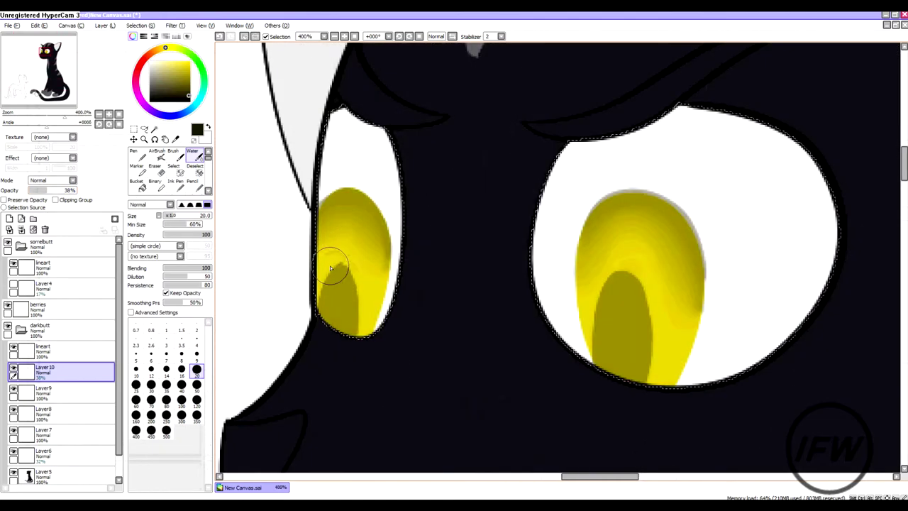
- On a new layer, paint narrow black pupils inside both irises with the Pen at size 9
left_click(9, 218)
left_click(133, 154)
left_click(196, 363)
mouse_move(333, 280)
left_mouse_down()
mouse_move(337, 323)
mouse_move(340, 288)
mouse_move(330, 316)
left_mouse_up()
mouse_move(624, 291)
left_mouse_down()
mouse_move(621, 376)
mouse_move(624, 369)
left_mouse_up()
key("ctrl+minus")
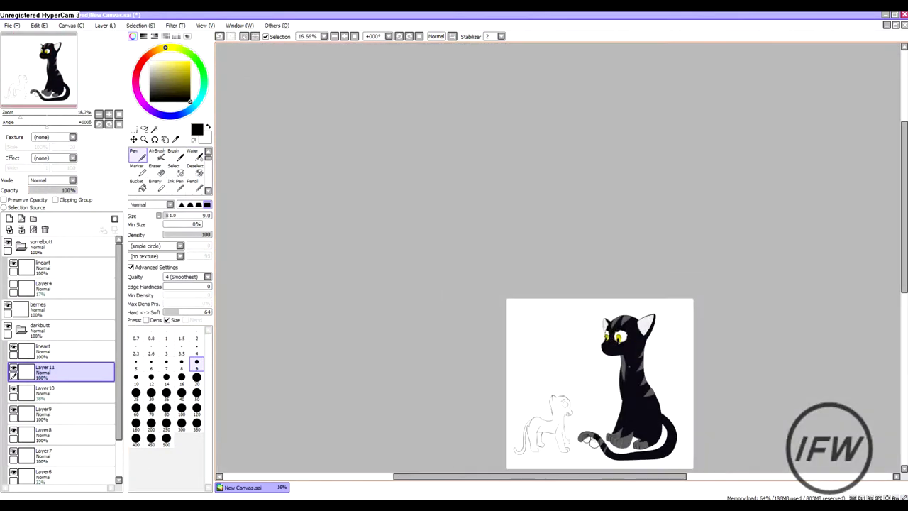
- Set the blended iris shading layer to Multiply mode at 42% opacity
left_click(51, 397)
key("ctrl+plus")
double_click(51, 392)
key("Escape")
left_click(192, 154)
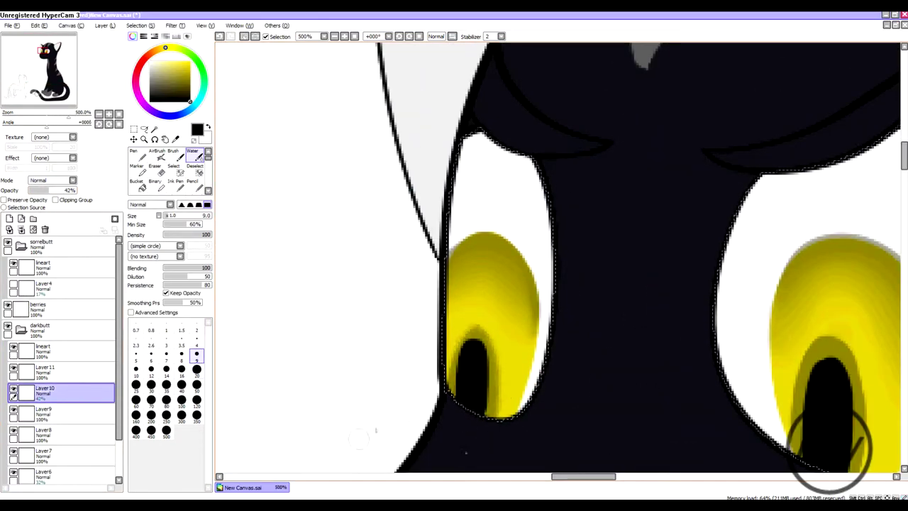
scroll(381, 431, "right", 5)
left_click(52, 180)
left_click(61, 202)
key("ctrl+minus")
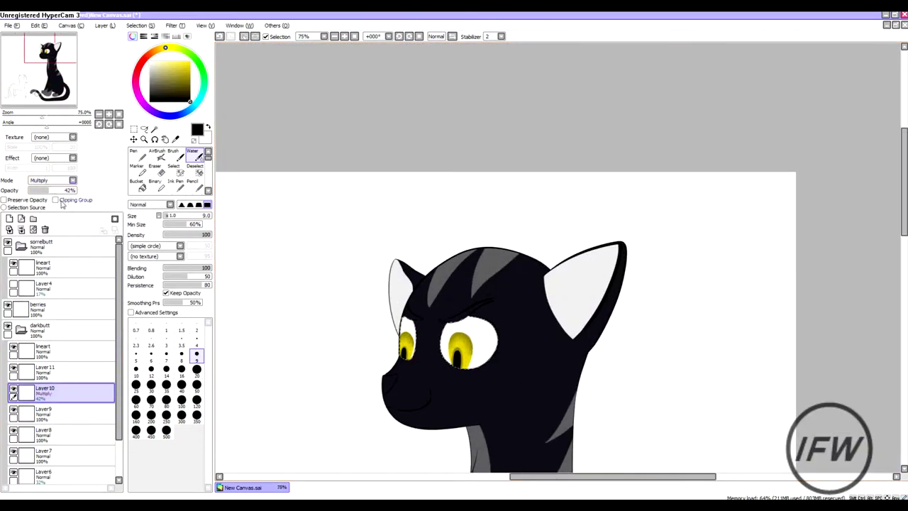
- Set the black pupil layer to Multiply mode at 68% opacity
key("ctrl+plus")
left_click(57, 370)
key("ctrl+plus")
left_click(52, 180)
left_click(61, 201)
left_click(62, 190)
key("ctrl+minus")
key("ctrl+minus")
key("ctrl+minus")
key("ctrl+minus")
key("ctrl+minus")
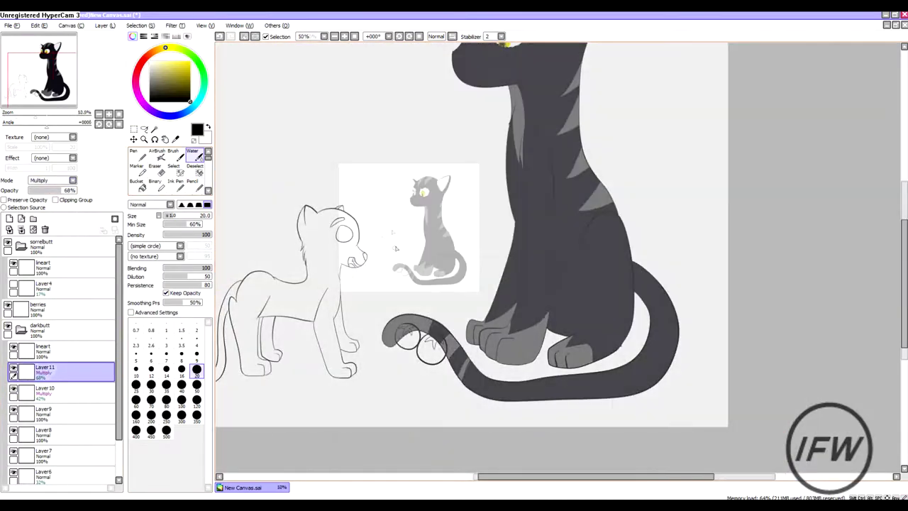
key("ctrl+minus")
- Switch to the Trolling Terrors group in Skype, send "i miss being an admin", and return to the contact's chat
key("alt+Tab")
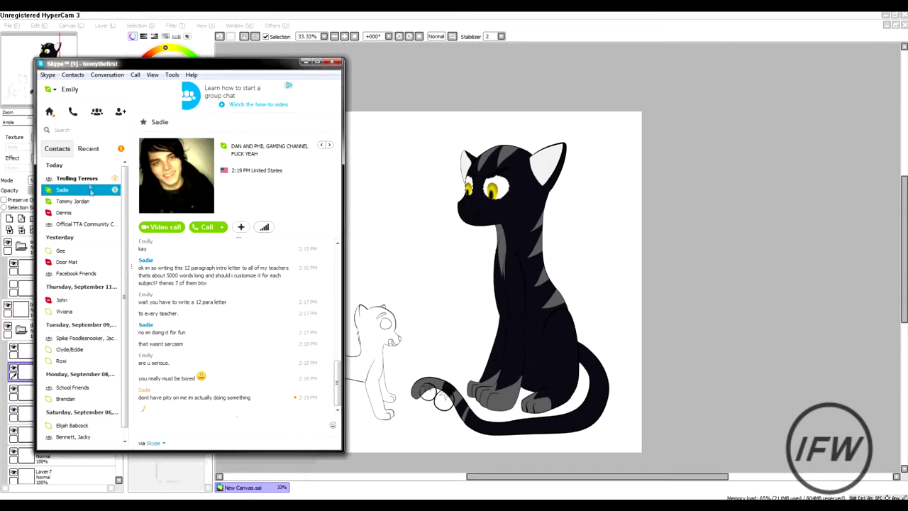
left_click(73, 178)
key("ctrl+Tab")
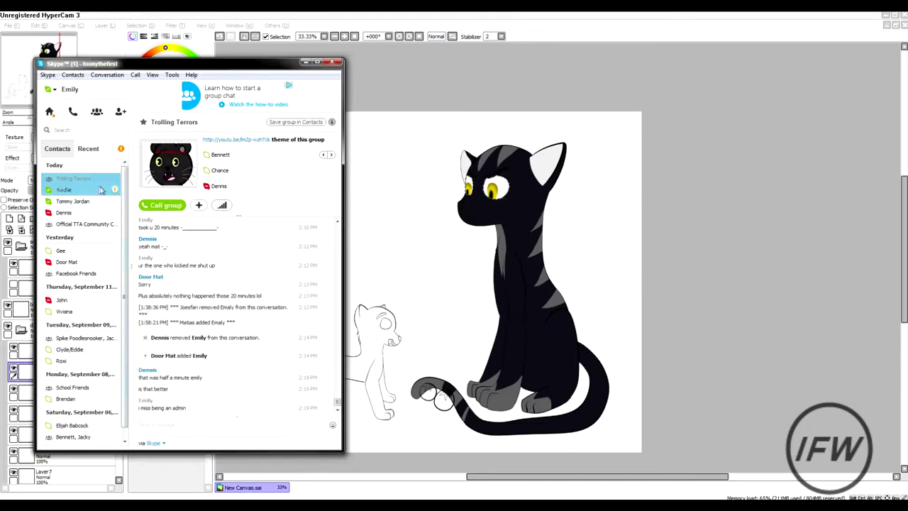
- Send the contact "if u want to be productive how about u a)" and "fix the minor problems in my asb speech"
type("if u")
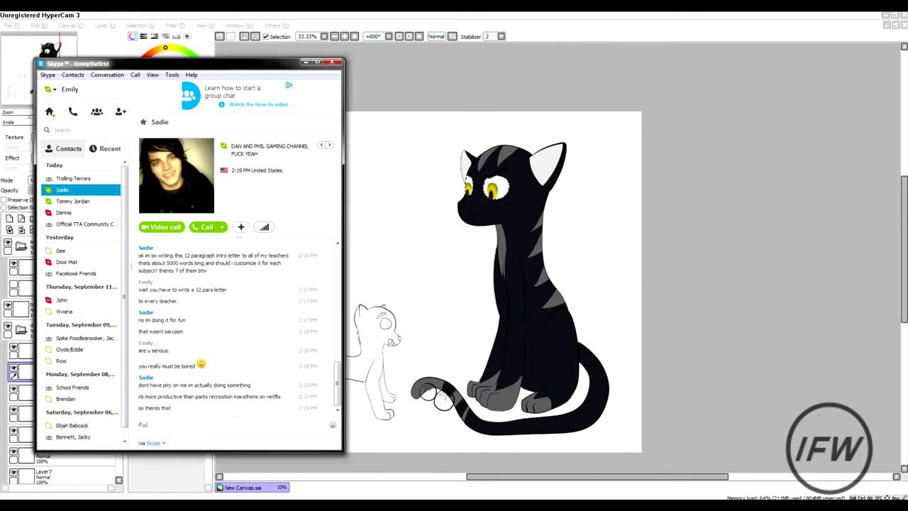
type(" want to be productive how about u a)")
key("Return")
type("ix")
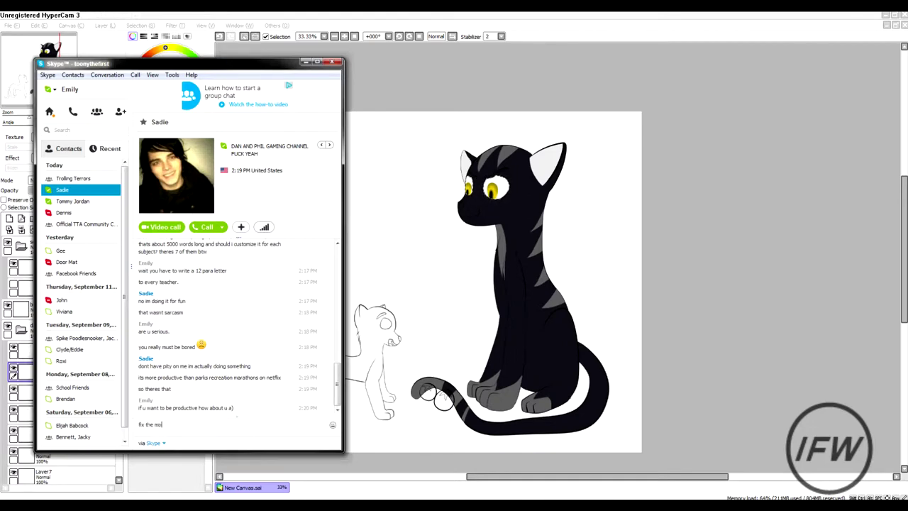
type("peech")
key("Return")
- Send the contact "b) email it to my teacher" and "c) uhhhh there was something else"
type("b) email it to my teacher")
key("Return")
type("c) uhhhh there was something else")
key("Return")
- Send the contact "oh yeah im stuck on this one problem in math" and "granted i only spent 3 minutes o it"
type("oh yeah im stuck on this one problem in math")
key("Return")
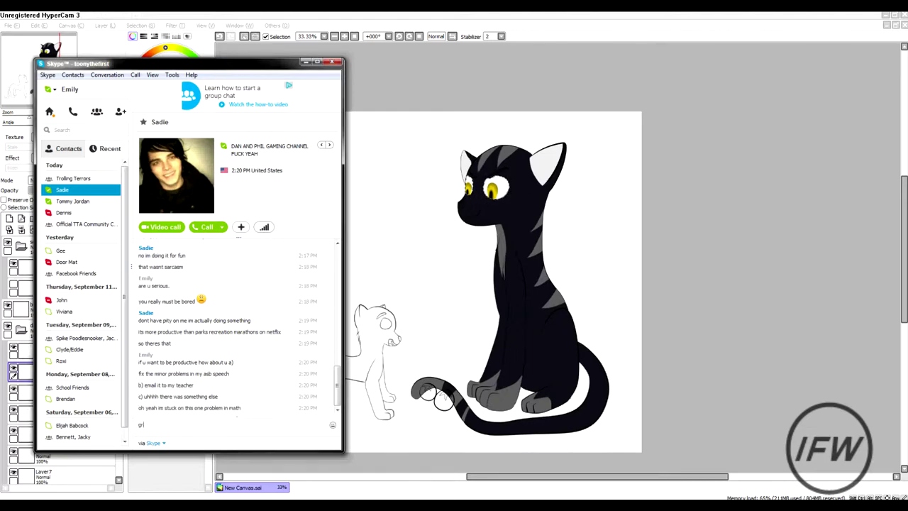
type("granted i only spent 3 minutes o it")
key("Return")
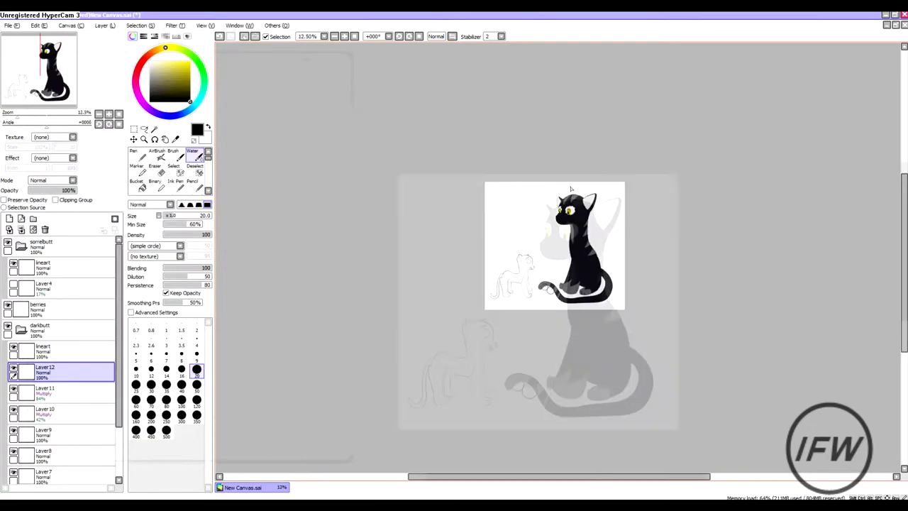
- Paint large and small round white highlights on both irises of the large cat with a size 9 Pen
scroll(442, 219, "up", 6)
left_click_drag(296, 224, 302, 206)
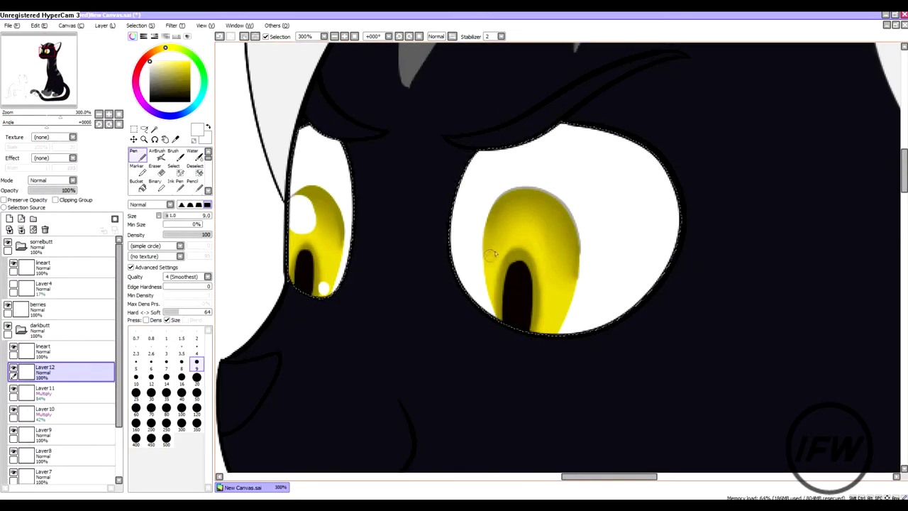
left_click_drag(500, 241, 516, 221)
left_click(547, 326)
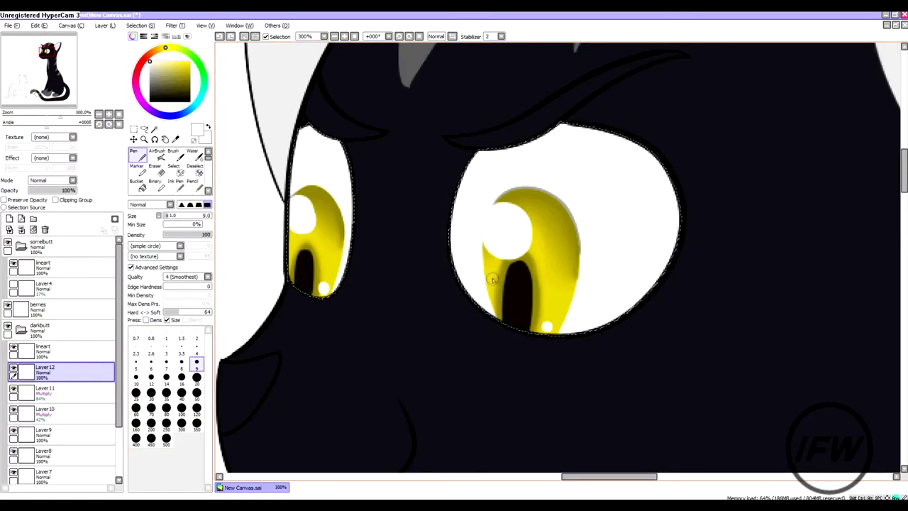
left_click_drag(291, 256, 299, 264)
left_click(329, 234)
- Set the eye highlight layer's blending mode to Luminosity and its opacity to 32%
left_click(70, 180)
left_click(49, 212)
key("ctrl+0")
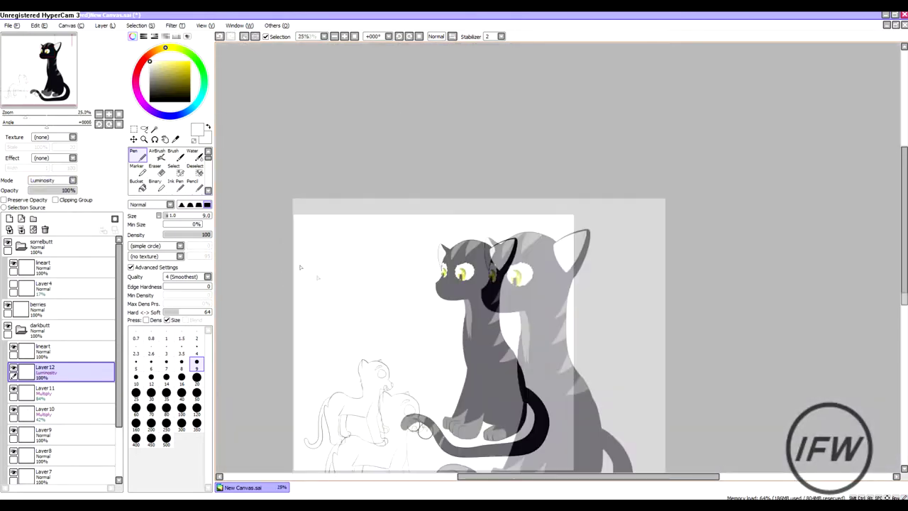
left_click(193, 186)
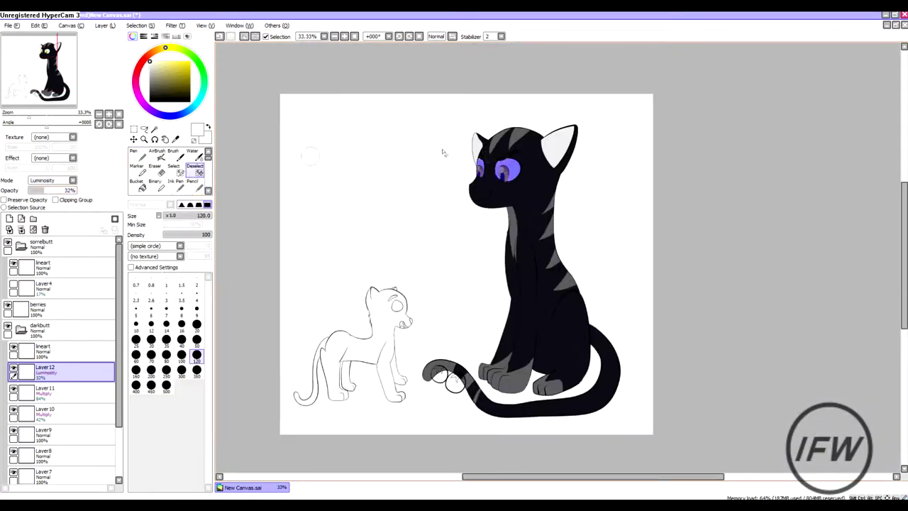
- Select the large cat's nose, paint it black on a new layer beneath the line art, and clear the selection
scroll(532, 178, "up", 5)
key("w")
left_click(344, 368)
key("ctrl+shift+n")
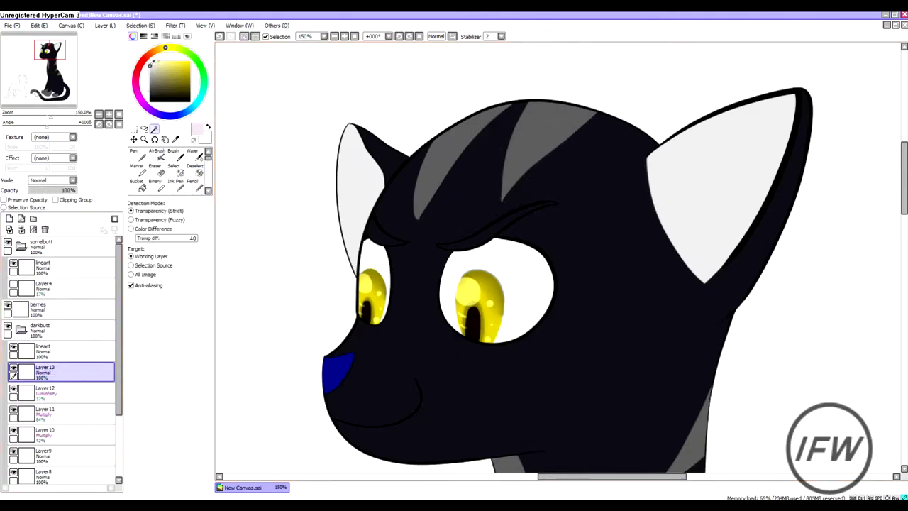
key("n")
left_click_drag(322, 397, 347, 358)
key("w")
key("n")
key("ctrl+d")
left_click(144, 129)
key("n")
scroll(353, 179, "up", 3)
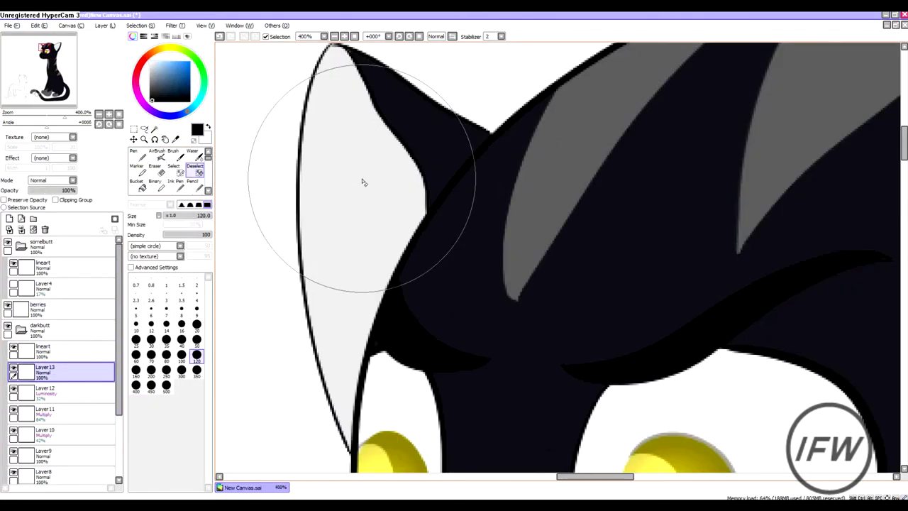
scroll(698, 261, "right", 3)
scroll(699, 261, "down", 5)
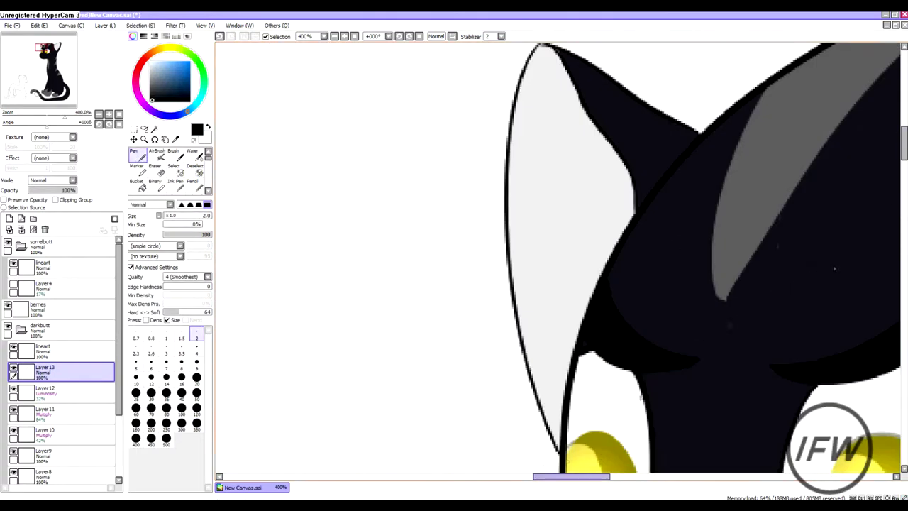
scroll(668, 345, "down", 5)
scroll(669, 345, "up", 1)
- Switch to Skype, send the contact "im too lazy to get it im drawing", and open the other unread chat
key("alt+Tab")
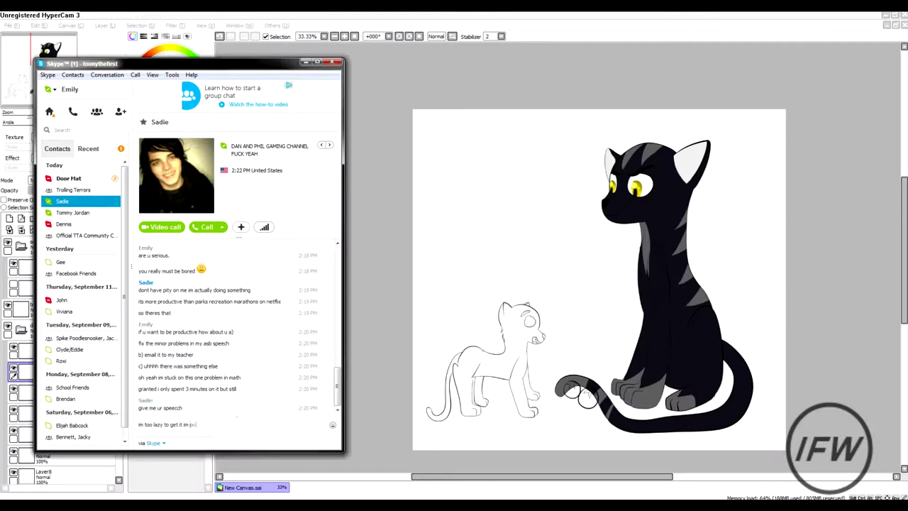
left_click(69, 178)
triple_click(214, 377)
left_click(214, 370)
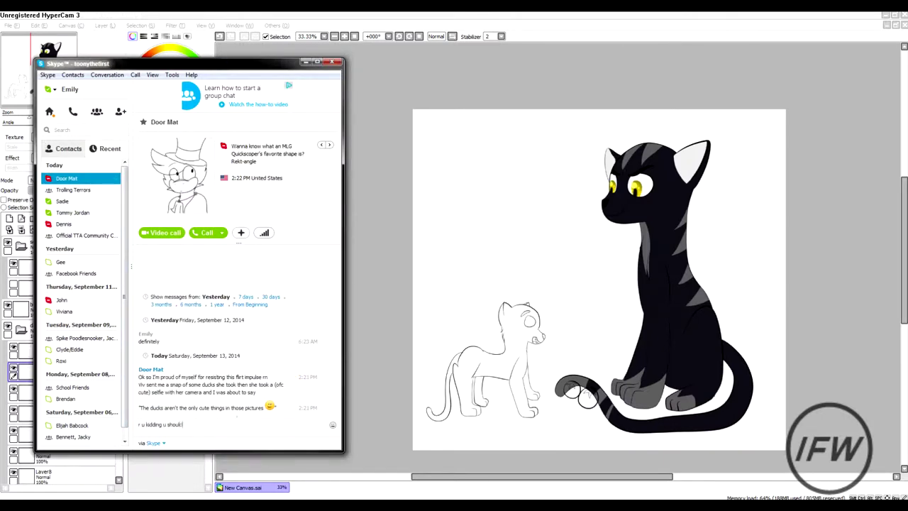
- Send "u totally should have done that" and "or not idk dont listen to me", and reply in the previous contact's chat
type("u totally should have done that")
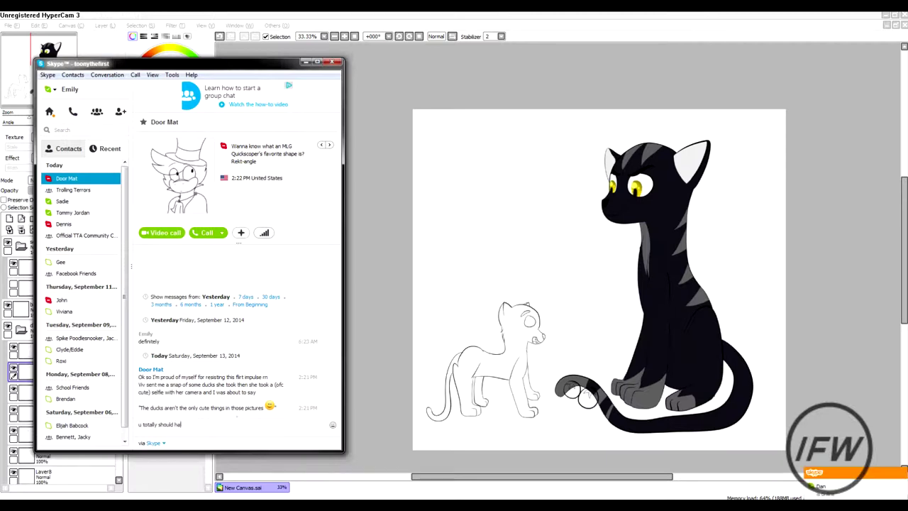
key("Return")
type("or not idk")
key("Return")
left_click(63, 200)
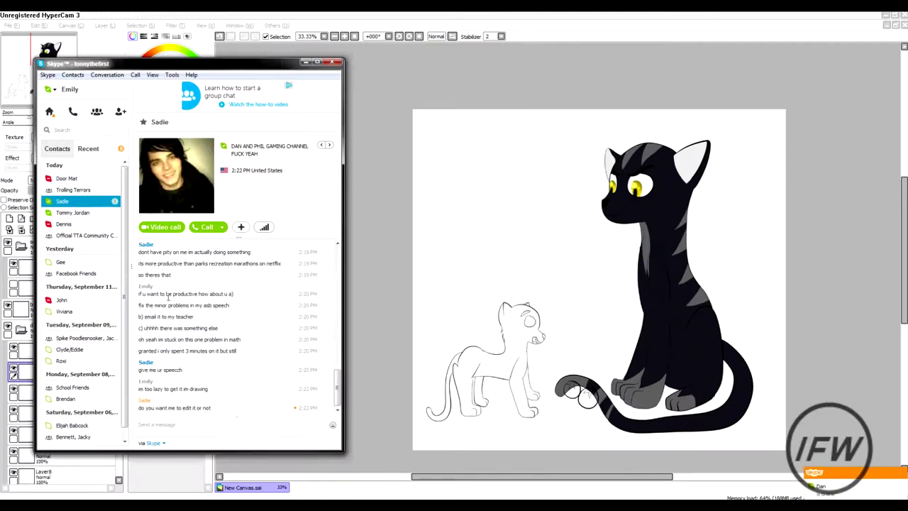
type("be e")
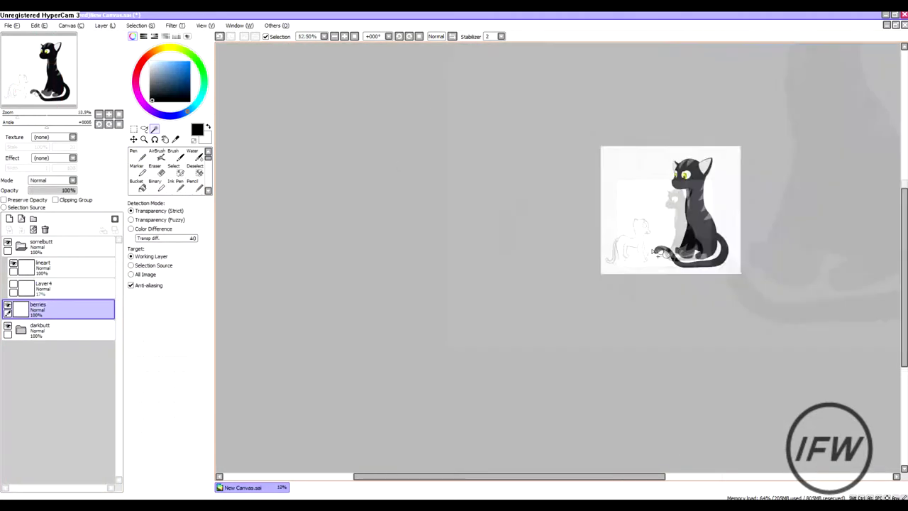
- Select the bodies of both berries and fill them with red on a new layer beneath the berries line art
scroll(602, 233, "up", 2)
key("s")
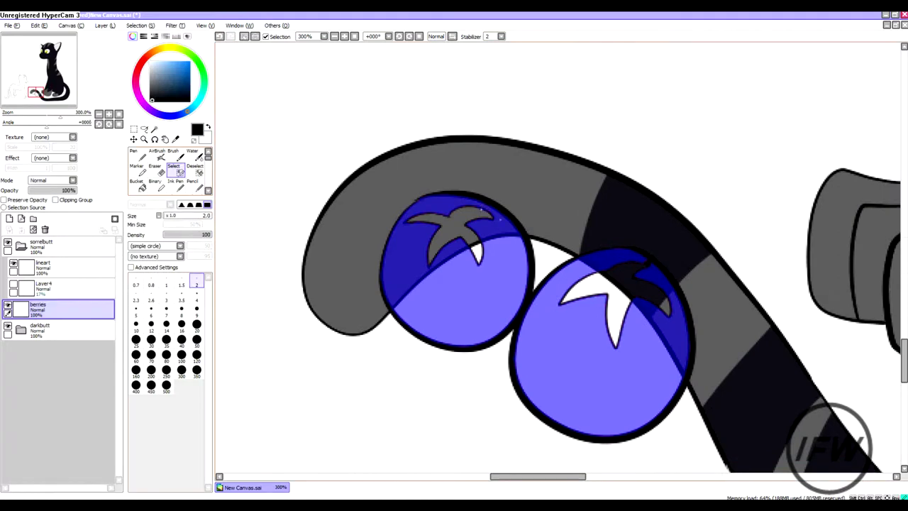
key("ctrl+shift+n")
key("n")
mouse_move(454, 277)
left_mouse_down()
mouse_move(603, 341)
mouse_move(638, 312)
left_mouse_up()
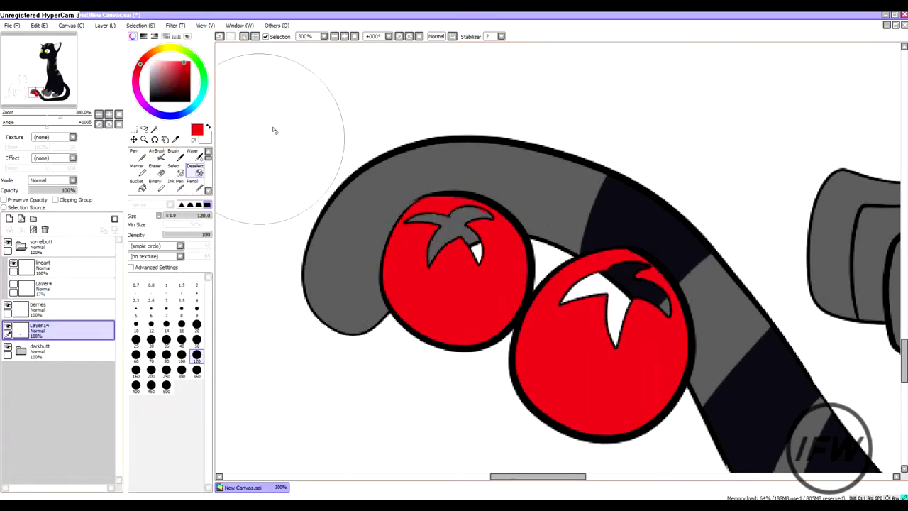
- Select the leaves on both berries and fill them with light green on the berry colour layer
left_click(39, 307)
left_click(453, 230)
left_click(610, 298)
key("s")
left_click(39, 327)
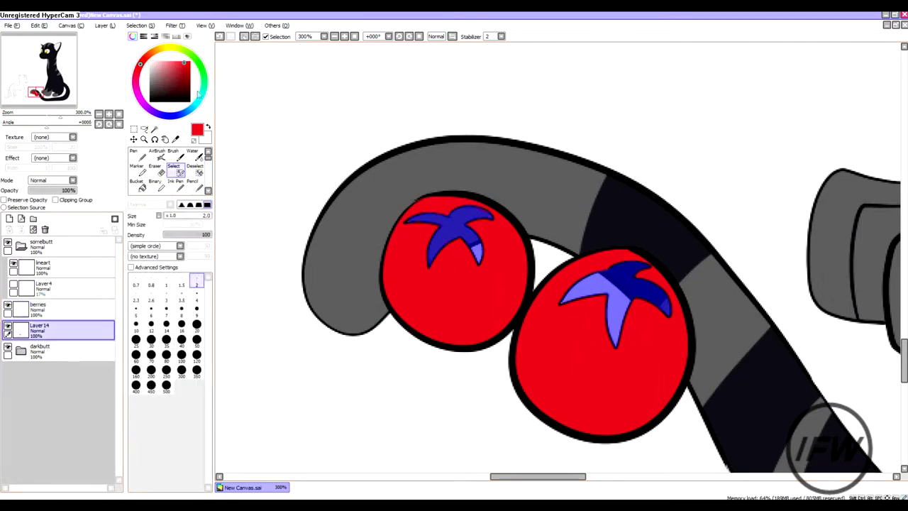
key("n")
left_click(179, 64)
left_click_drag(454, 234, 610, 298)
key("minus")
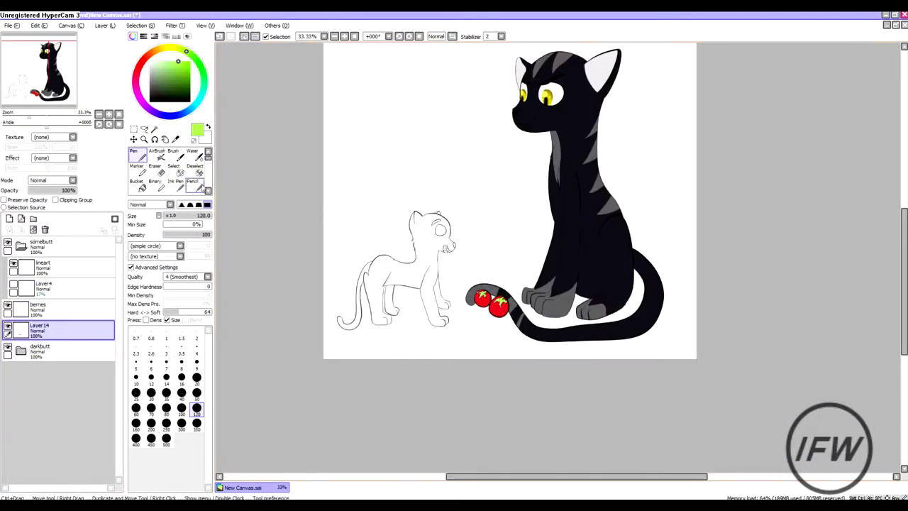
key("plus")
- Switch to the browser, search the Warriors Wiki for "sorreltail", and return to the drawing in PaintTool SAI
key("alt+Tab")
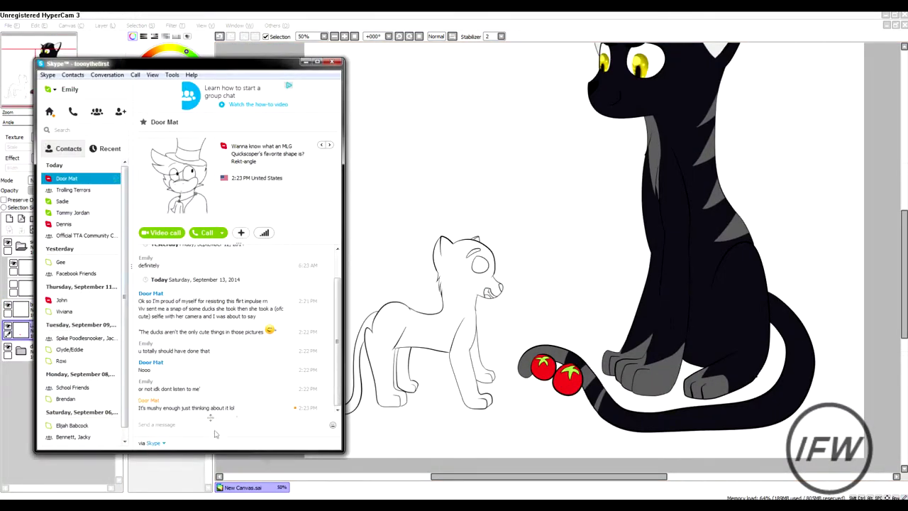
key("alt+Tab")
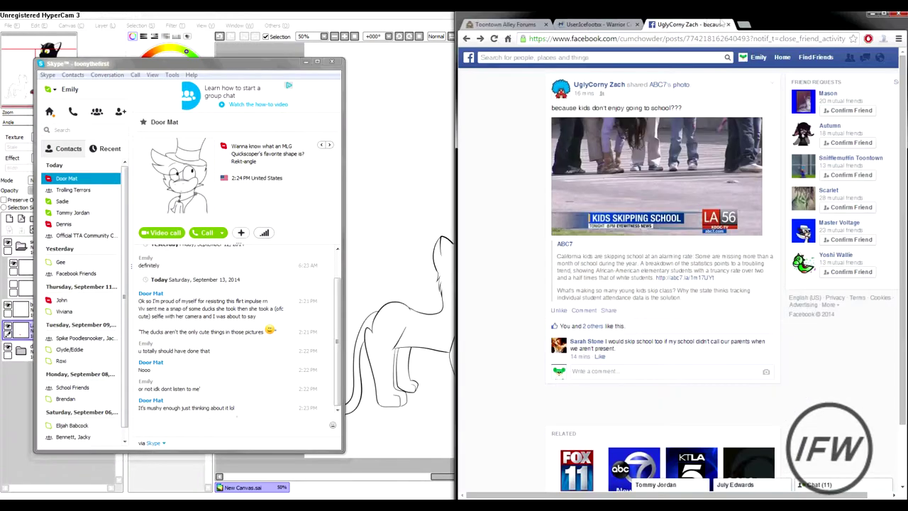
left_click(596, 24)
key("Return")
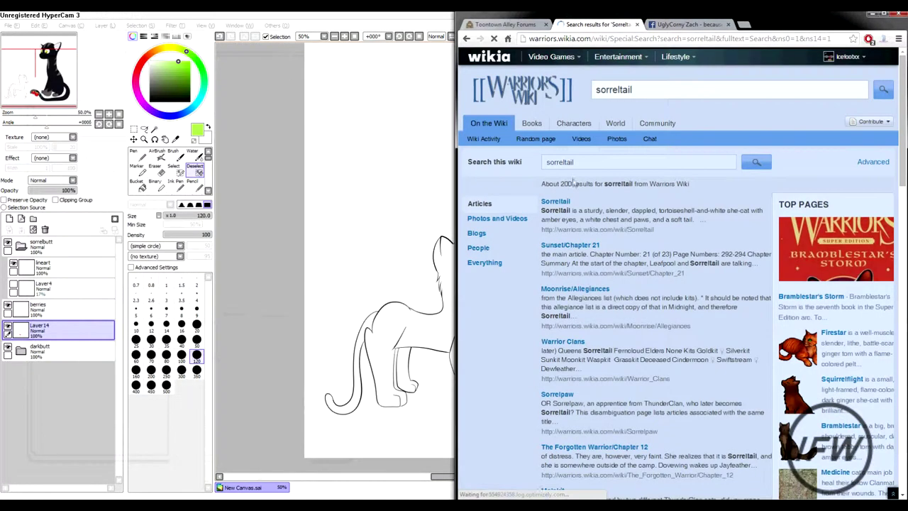
left_click(308, 239)
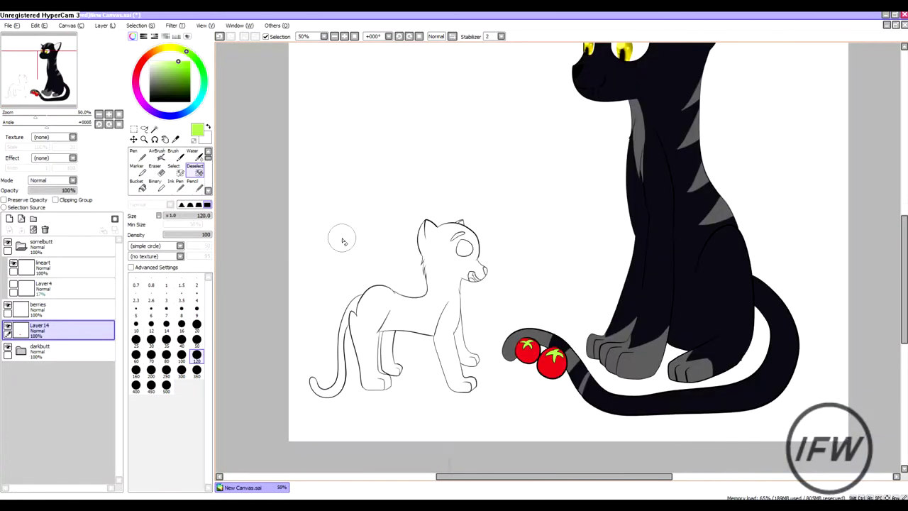
- Try to select the small cat's body parts one by one from its line art layer with the Magic Wand
key("plus")
left_click(43, 266)
left_click(155, 129)
left_click(425, 327)
left_click(335, 387, "shift")
left_click(402, 390, "shift")
left_click(517, 369, "shift")
key("ctrl+d")
- Select the whole small cat by selecting the area around its line art and inverting the selection
left_click(319, 142)
left_click(141, 24)
left_click(163, 57)
- Try filling the selected small cat with cream on a new layer above Layer4
left_click(42, 285)
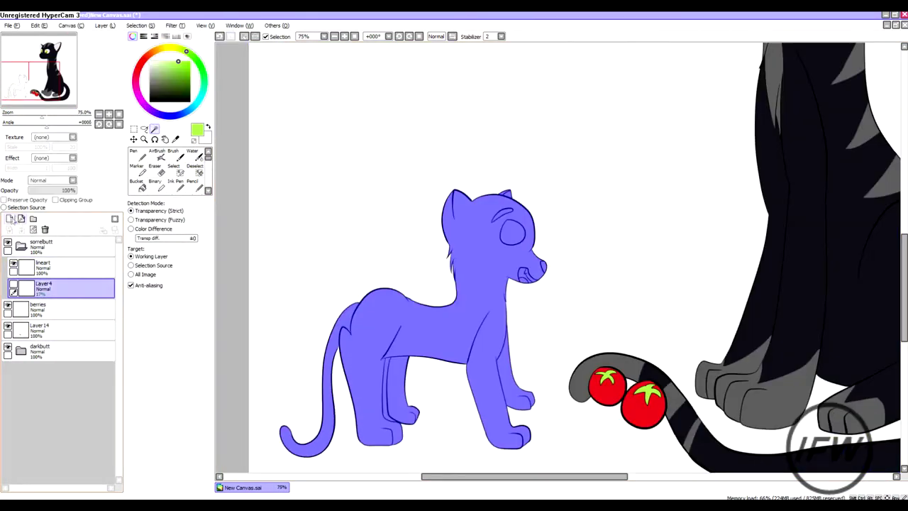
left_click(9, 218)
key("b")
left_click_drag(397, 312, 446, 315)
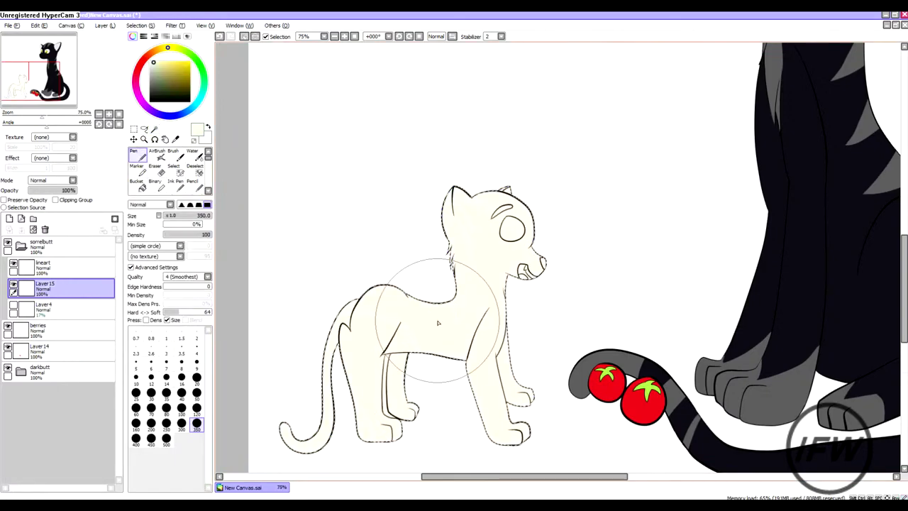
key("ctrl+e")
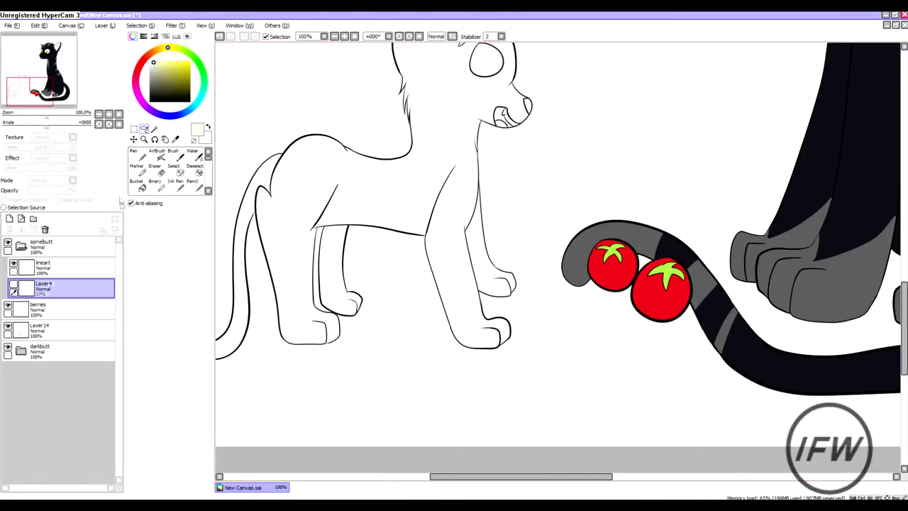
- Fill the small cat cream on a new layer, and choose a near-black Pen colour on another new layer above it
left_click(71, 267)
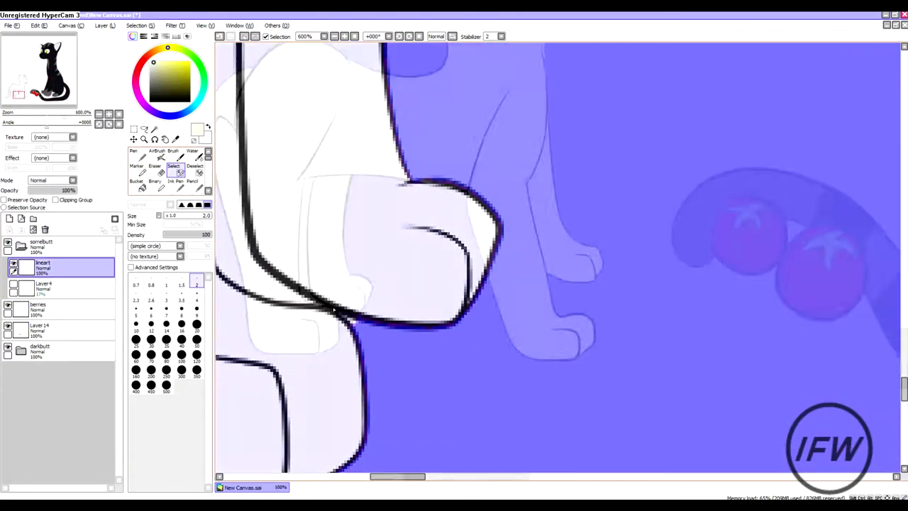
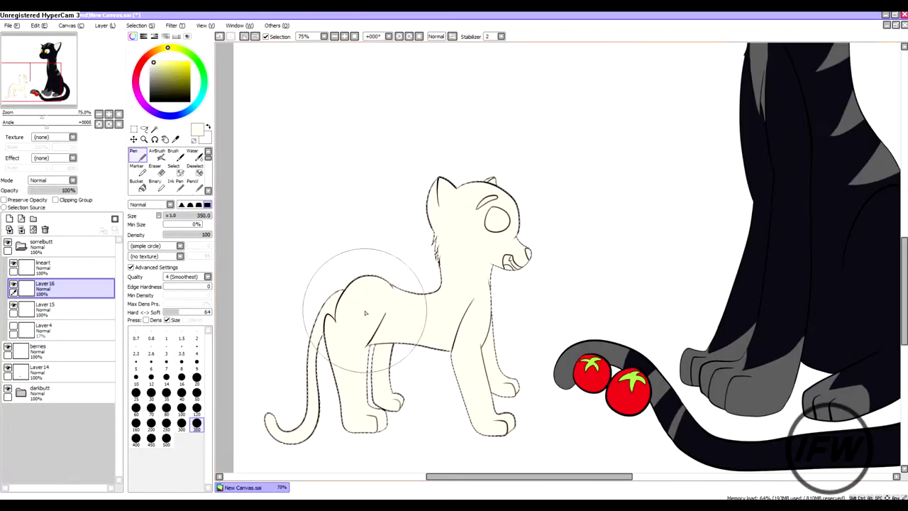
left_click(151, 96)
left_click(197, 392)
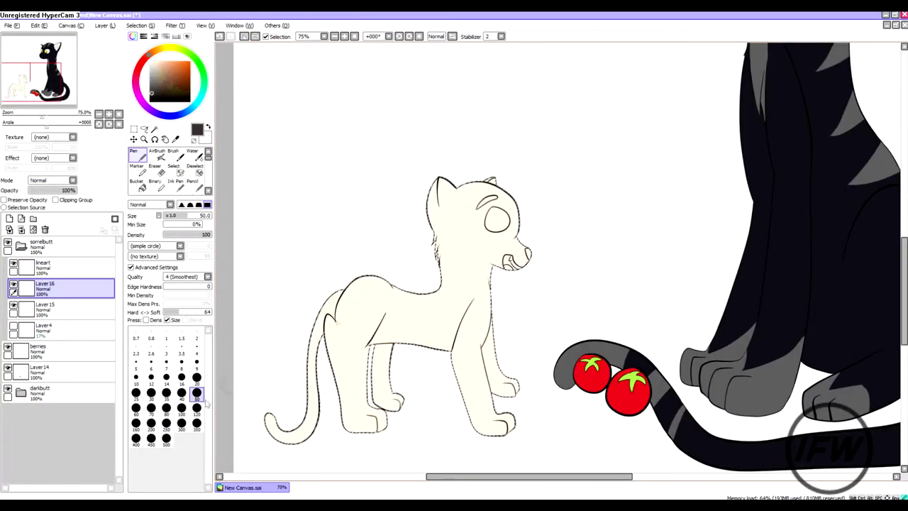
- Outline an irregular dark patch on the small cat's haunch with a size 9 Pen and stabilizer S-7
mouse_move(404, 293)
left_mouse_down()
mouse_move(407, 331)
mouse_move(440, 333)
left_mouse_up()
key("ctrl+z")
left_click(197, 361)
scroll(367, 253, "up", 2)
left_click_drag(399, 293, 376, 319)
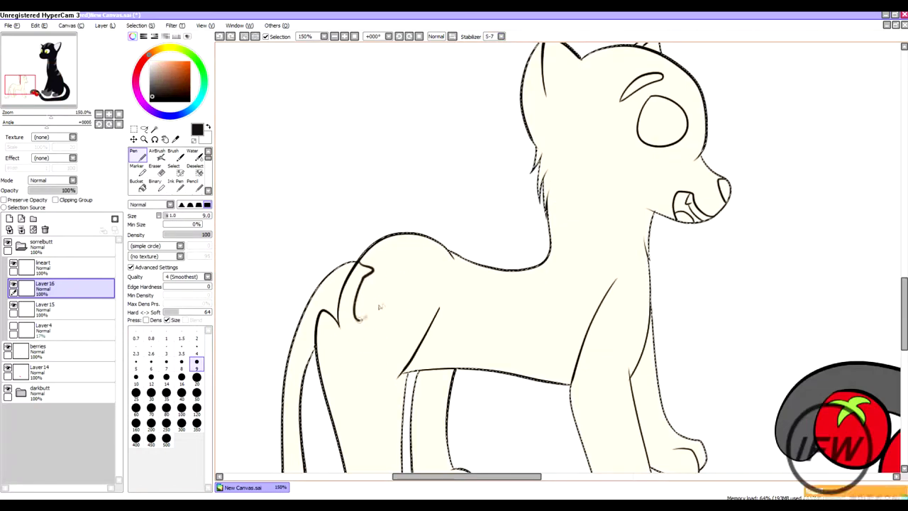
left_click_drag(424, 241, 397, 319)
left_click_drag(348, 264, 372, 284)
key("alt+Tab")
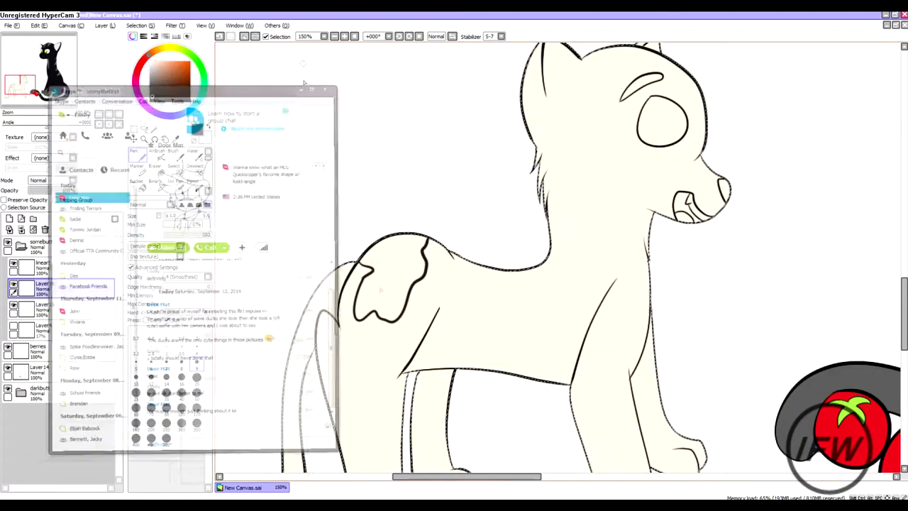
- Fill in the haunch patch with a size 20 Pen and add small dark spots beneath it
scroll(379, 309, "up", 1)
left_click(197, 377)
mouse_move(375, 258)
left_mouse_down()
mouse_move(358, 322)
mouse_move(356, 283)
mouse_move(375, 258)
mouse_move(353, 321)
left_mouse_up()
left_click(196, 362)
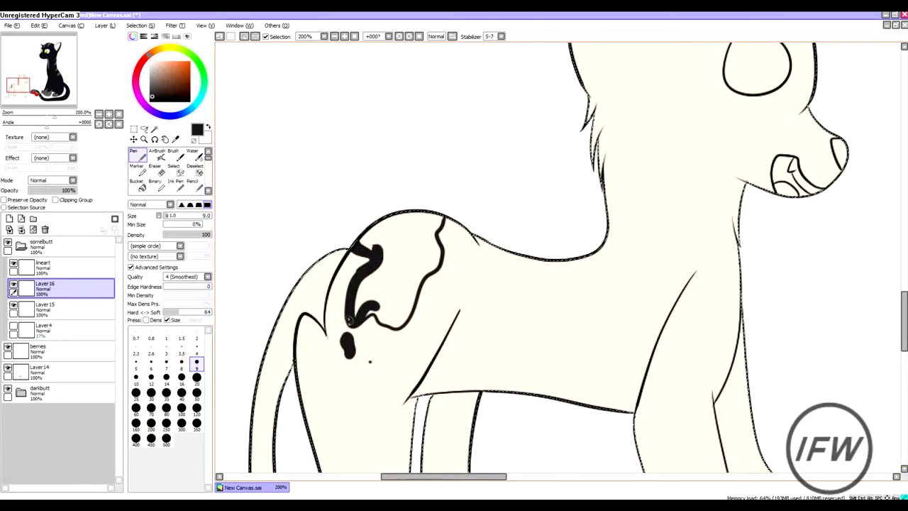
left_click(197, 377)
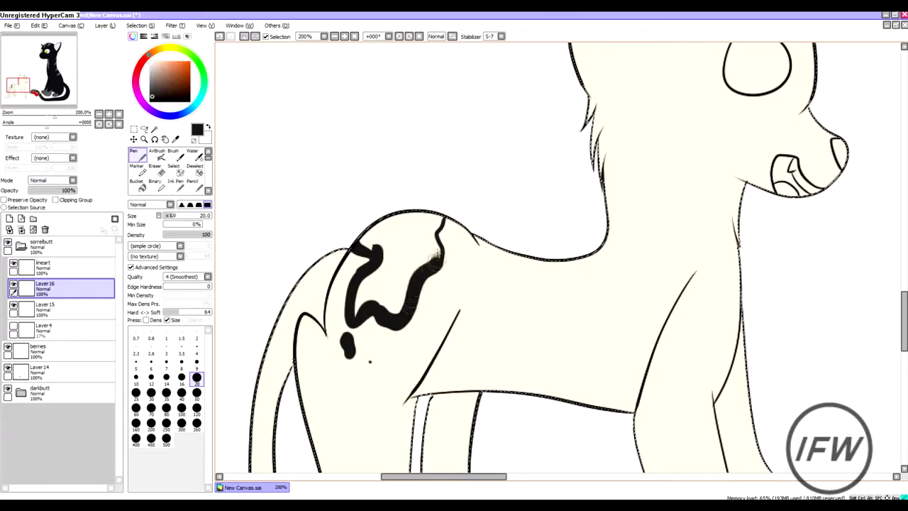
left_click_drag(440, 254, 445, 219)
left_click(501, 36)
left_click(491, 51)
mouse_move(373, 234)
left_mouse_down()
mouse_move(421, 221)
mouse_move(373, 276)
mouse_move(392, 310)
mouse_move(425, 245)
left_mouse_up()
left_click_drag(425, 234, 424, 261)
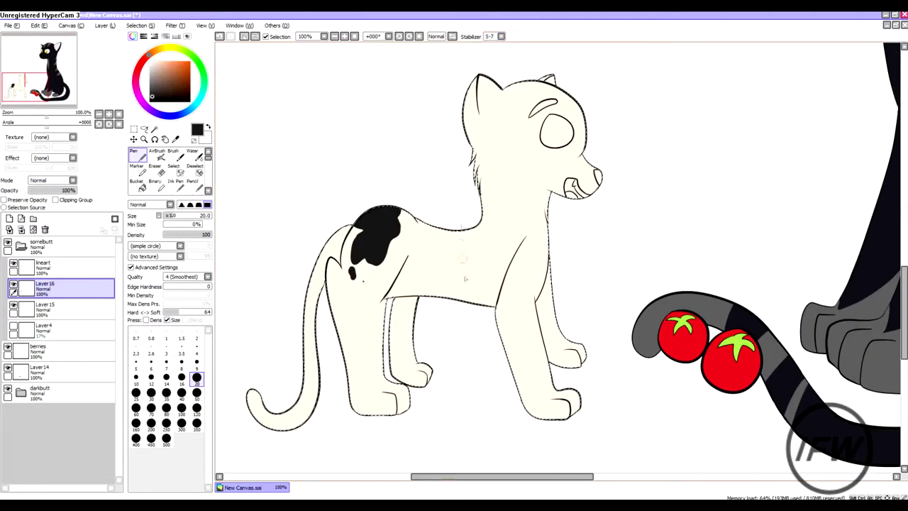
- Paint a wavy dark patch up the small cat's side from the belly with a size 20 Pen and stabilizer 1
scroll(459, 250, "up", 5)
key("bracketleft")
key("bracketleft")
key("bracketleft")
key("bracketleft")
key("bracketleft")
left_click(500, 36)
left_click(492, 51)
key("bracketright")
key("bracketright")
key("bracketright")
key("bracketright")
key("bracketright")
mouse_move(403, 365)
left_mouse_down()
mouse_move(418, 368)
mouse_move(487, 324)
mouse_move(474, 238)
left_mouse_up()
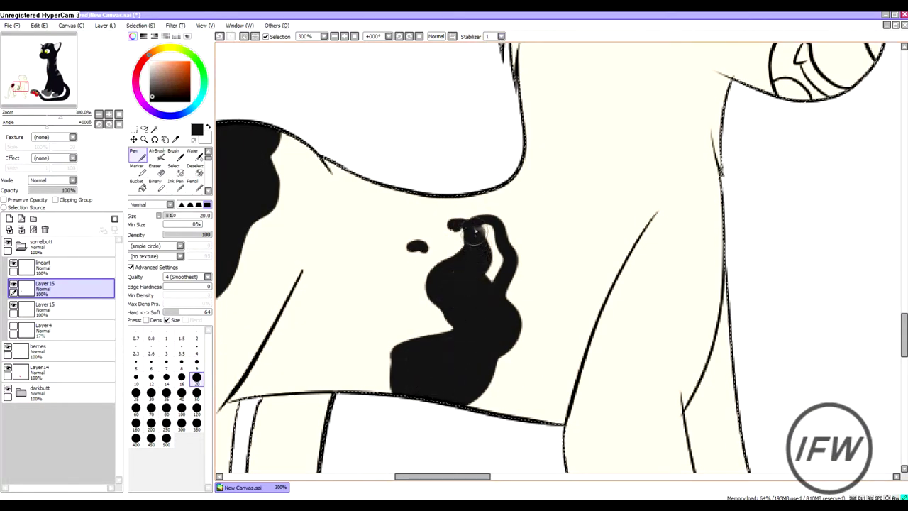
- Add a dark patch on the belly beside the small cat's thigh line and erase the paint spilling over the line
scroll(487, 242, "down", 3)
scroll(461, 270, "up", 3)
mouse_move(354, 217)
left_mouse_down()
mouse_move(326, 284)
mouse_move(298, 320)
mouse_move(360, 334)
mouse_move(338, 278)
left_mouse_up()
key("e")
left_click_drag(280, 333, 287, 358)
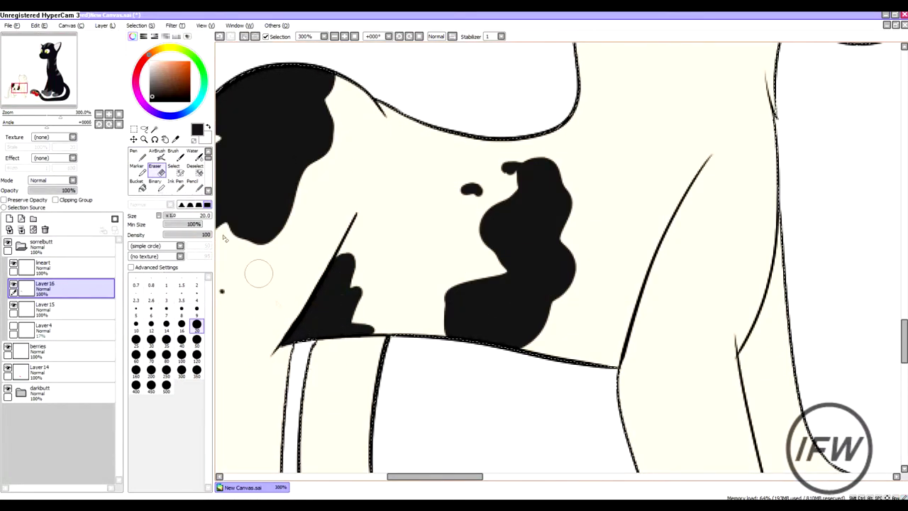
- Paint dark patches on the top of the small cat's head, its near foreleg and its shoulder
key("n")
scroll(310, 330, "down", 3)
left_click_drag(425, 142, 447, 117)
mouse_move(437, 372)
left_mouse_down()
mouse_move(443, 422)
mouse_move(489, 436)
left_mouse_up()
left_click_drag(450, 280, 444, 312)
- Paint dark patches on the small cat's near hind leg, far foreleg, tail tip and back of the neck
mouse_move(262, 337)
left_mouse_down()
mouse_move(284, 411)
mouse_move(259, 351)
mouse_move(298, 436)
left_mouse_up()
left_click_drag(283, 383, 287, 400)
left_click_drag(262, 326, 269, 376)
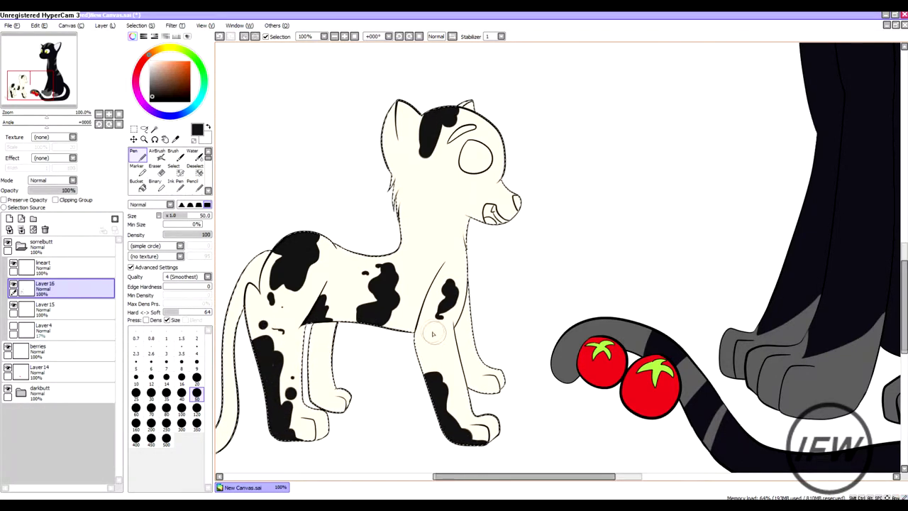
scroll(346, 426, "down", 1)
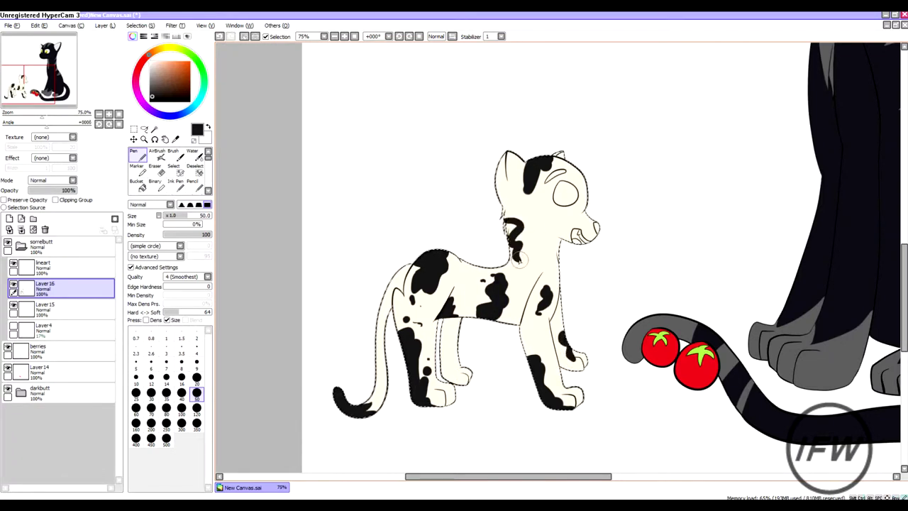
- Paint orange patches around the dark ones on a new layer beneath them and clean their edges with the Eraser
key("ctrl+shift+n")
left_click(180, 64)
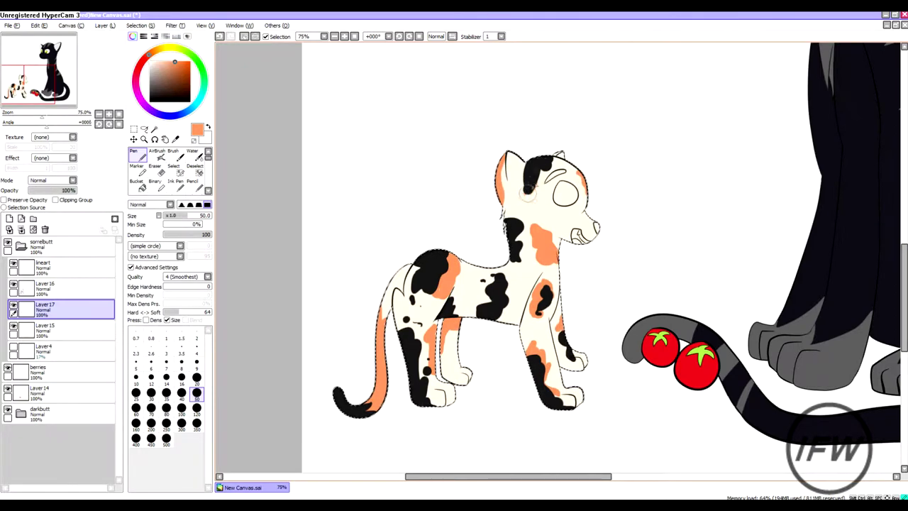
scroll(562, 261, "down", 2)
scroll(562, 262, "up", 4)
left_click(197, 362)
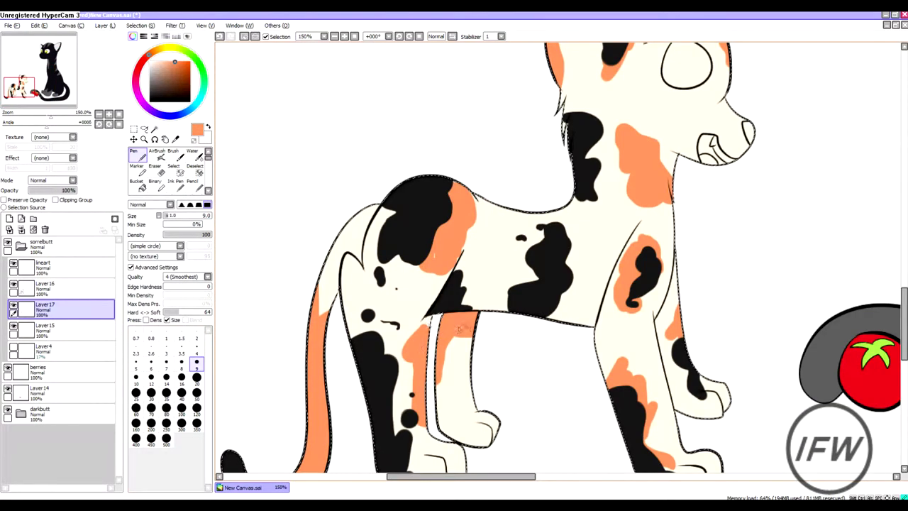
key("e")
scroll(438, 252, "up", 2)
scroll(454, 255, "down", 4)
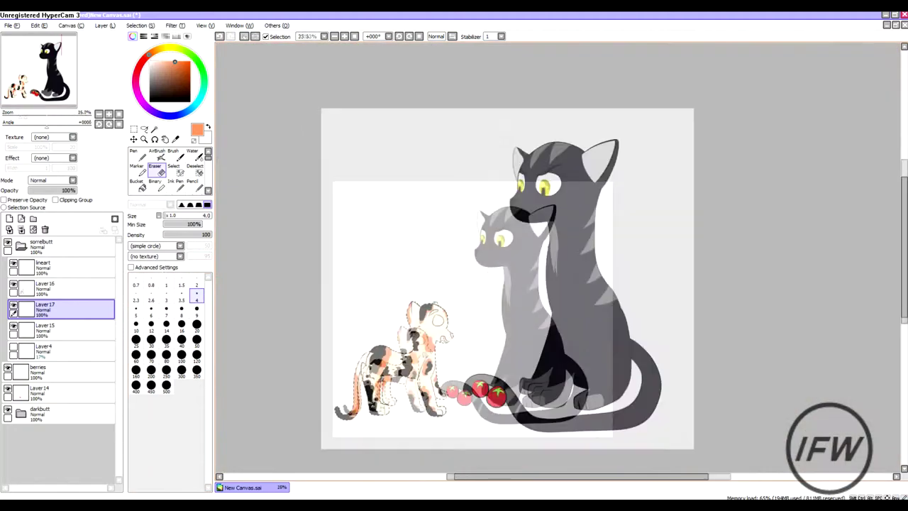
- Adjust the saturation and luminescence of the dark patches on Layer16 with the Hue and Saturation filter
scroll(454, 255, "up", 2)
left_click(45, 284)
key("ctrl+u")
left_click_drag(175, 381, 158, 384)
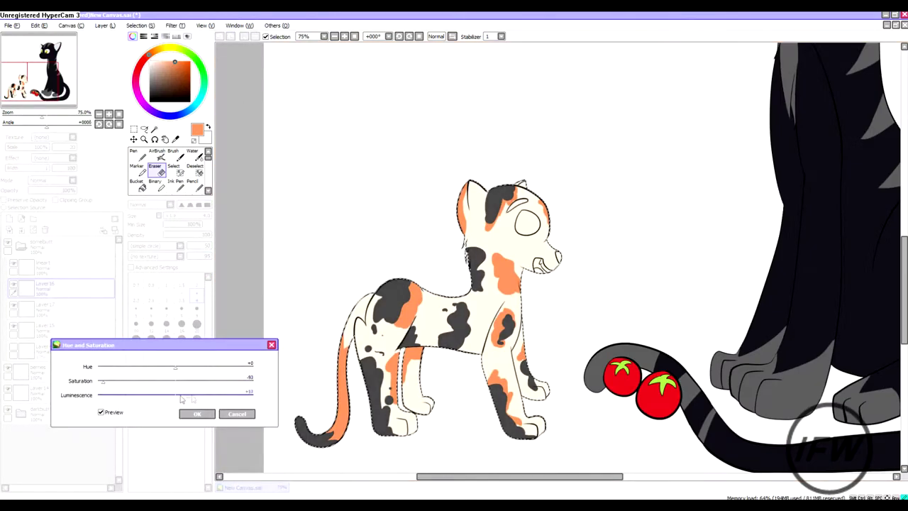
left_click(196, 414)
scroll(277, 83, "down", 2)
scroll(269, 259, "up", 1)
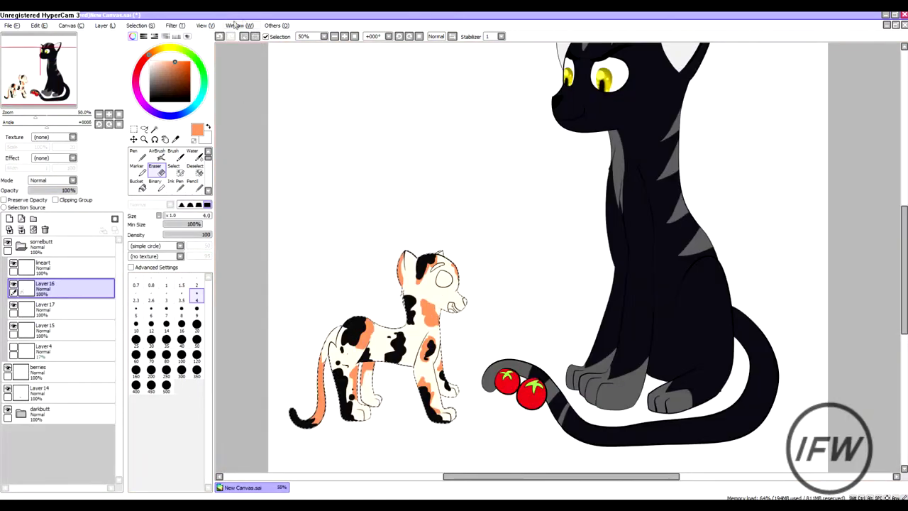
left_click(171, 25)
left_click(188, 37)
left_click_drag(175, 392, 157, 392)
left_click(196, 414)
- Run the Hue and Saturation adjustment on the orange patches layer and once more on the dark patches layer
left_click(45, 305)
left_click(171, 25)
left_click(188, 37)
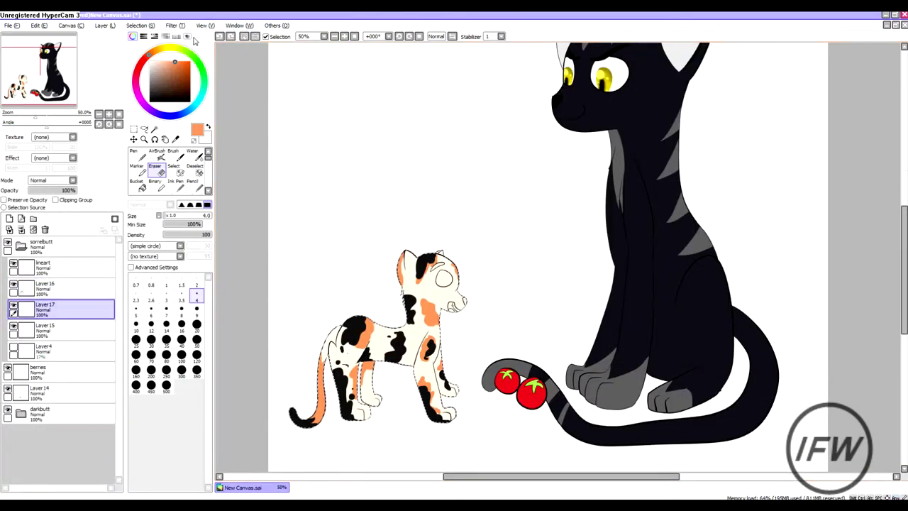
left_click(45, 287)
left_click(171, 24)
left_click(192, 35)
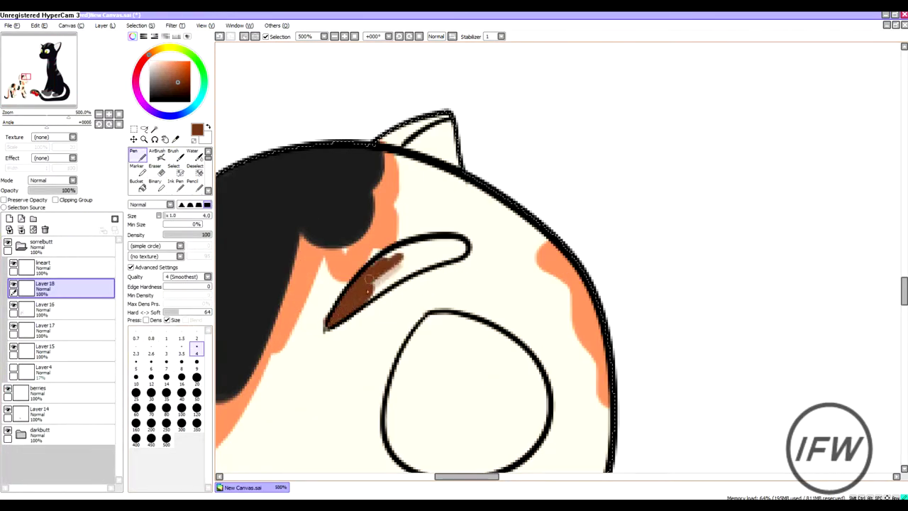
- Colour the small cat's eyebrow brown and the insides of both ears light pink with the Pen
left_click_drag(397, 284, 454, 249)
key("e")
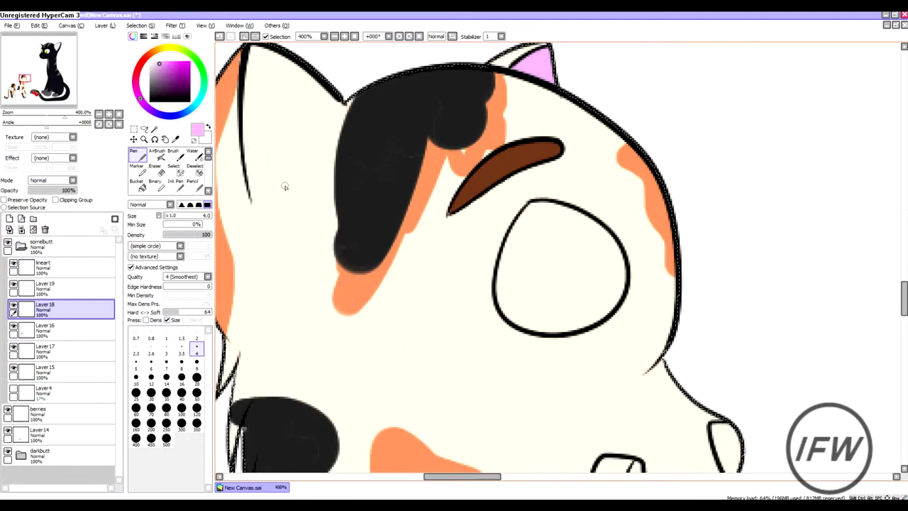
left_click_drag(341, 122, 264, 199)
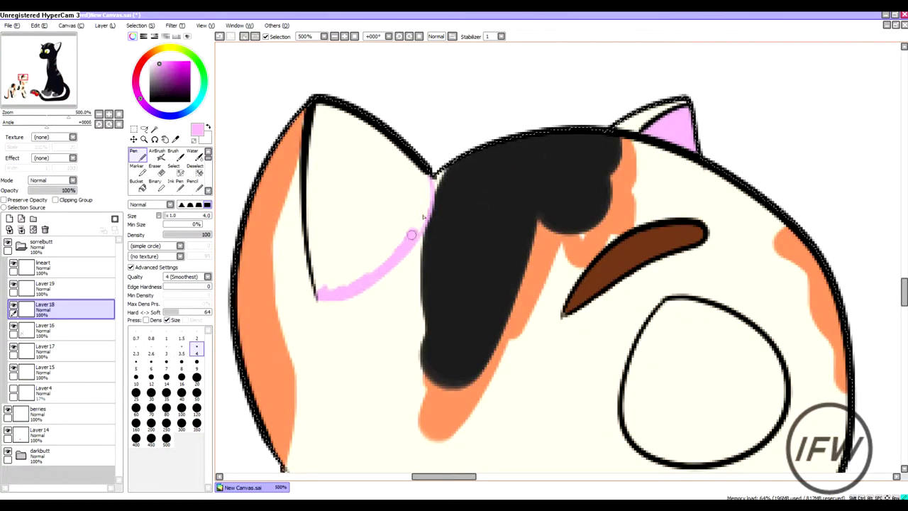
left_click(196, 363)
mouse_move(315, 291)
left_mouse_down()
mouse_move(315, 163)
mouse_move(341, 283)
mouse_move(405, 196)
left_mouse_up()
left_click_drag(374, 139, 371, 227)
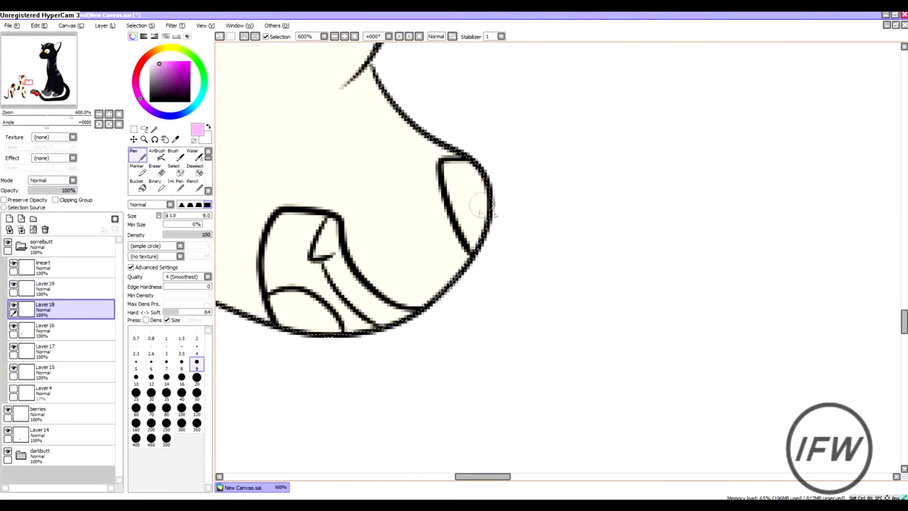
- Fill the small cat's nose with pink and its tongue with pale pink using a size 9 Pen
left_click_drag(457, 165, 471, 244)
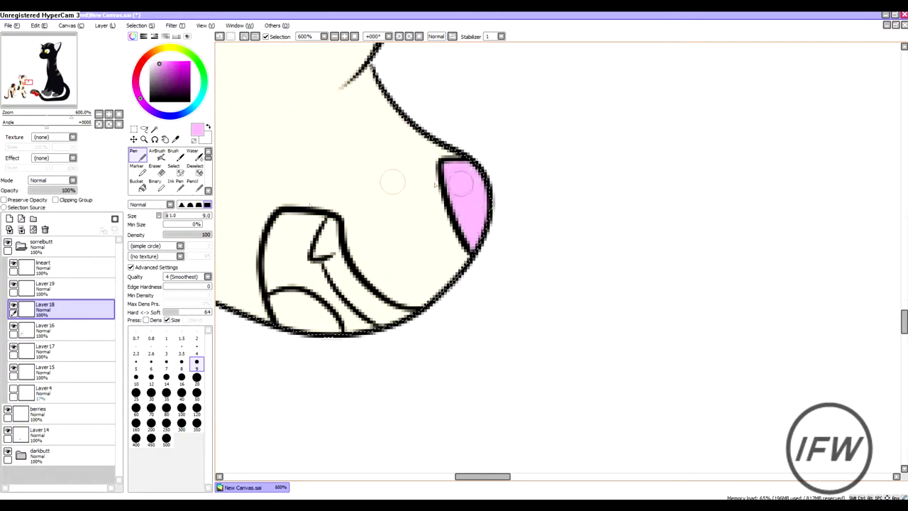
left_click_drag(485, 206, 475, 249)
left_click_drag(277, 298, 327, 328)
- Paint the mouth interior purple and the teeth white on new separate layers, erasing any overflow
left_click(9, 219)
mouse_move(273, 262)
left_mouse_down()
mouse_move(328, 312)
mouse_move(305, 278)
mouse_move(298, 220)
left_mouse_up()
left_click(9, 218)
left_click(150, 62)
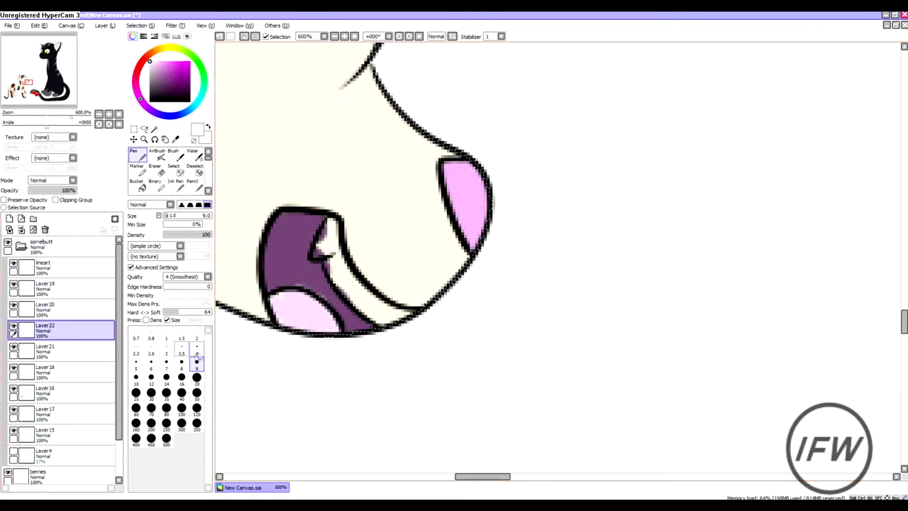
key("e")
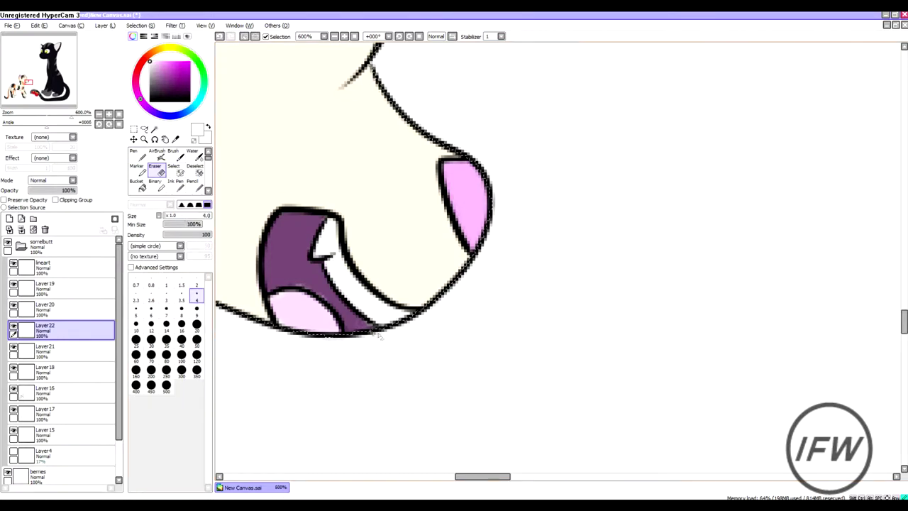
scroll(327, 290, "down", 6)
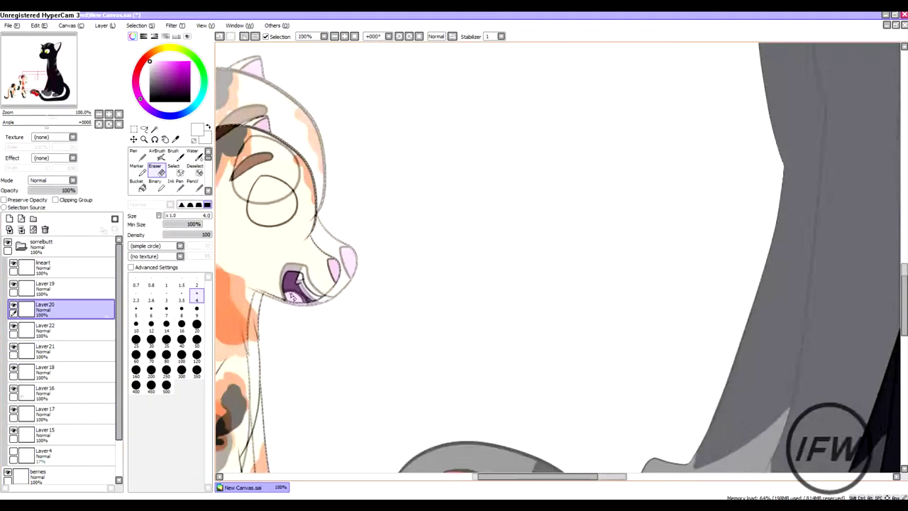
- Select the small cat's eye area from the lineart and paint it white on a new layer
left_click(42, 284)
left_click(154, 128)
left_click(320, 334)
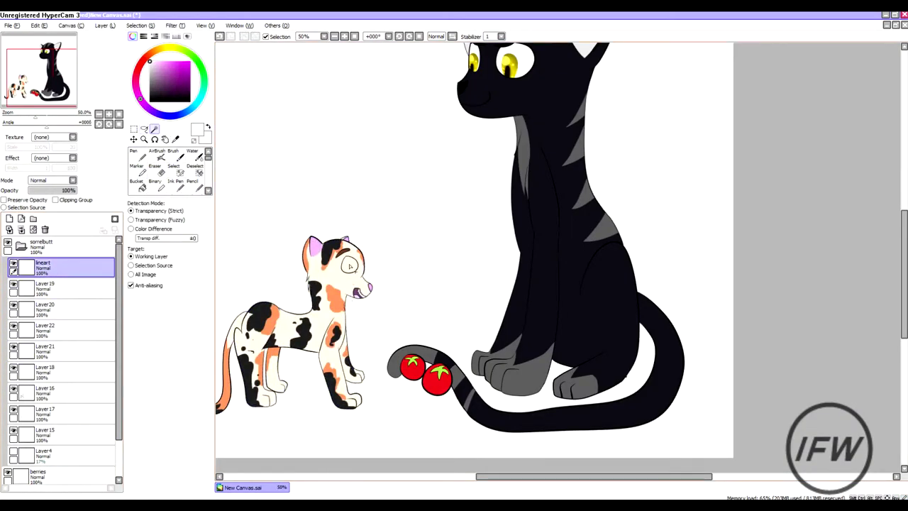
scroll(346, 262, "up", 5)
left_click(10, 219)
left_click(133, 153)
- Paint a dark brown iris in the small cat's eye on a new layer with a size 20 Pen
left_click(10, 219)
left_click(140, 100)
left_click(186, 76)
left_click(196, 377)
left_click_drag(387, 245, 378, 316)
left_click(186, 90)
left_click_drag(387, 228, 370, 290)
- Shade the top of the iris near-black with a size 9 Pen and try a pupil with stabilizer S-7
scroll(370, 291, "down", 5)
scroll(371, 291, "up", 6)
left_click(197, 362)
mouse_move(375, 344)
left_mouse_down()
mouse_move(385, 273)
mouse_move(362, 285)
left_mouse_up()
left_click(501, 36)
left_click(495, 206)
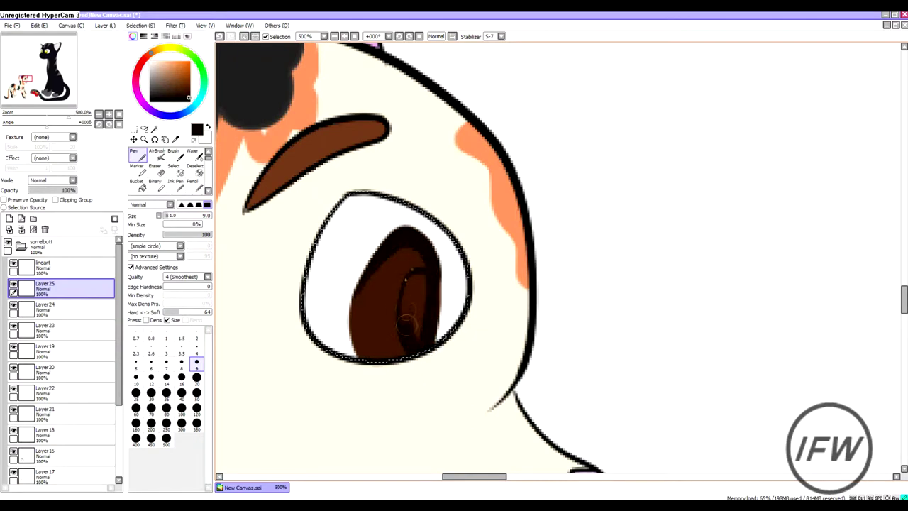
scroll(425, 296, "down", 5)
scroll(468, 283, "up", 6)
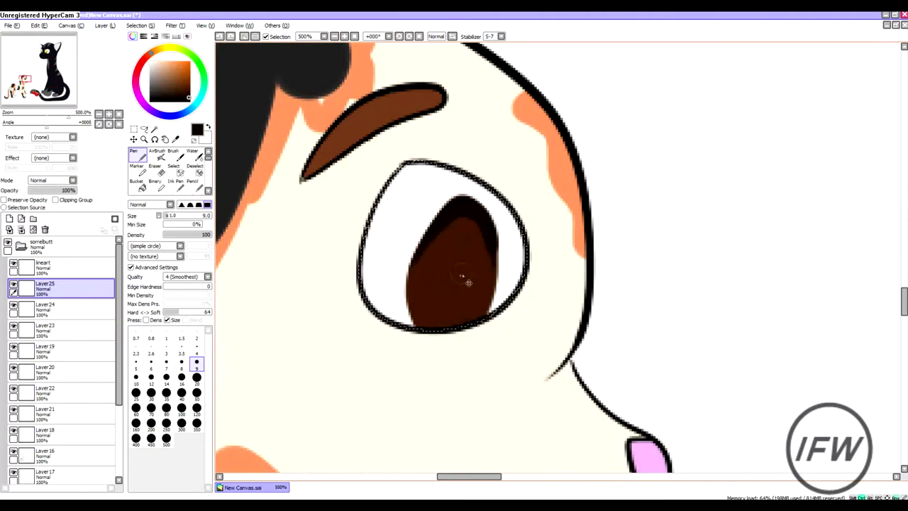
- Paint a tall near-black pupil in the lower part of the iris with stabilizer 3
scroll(437, 320, "down", 2)
scroll(405, 334, "up", 4)
mouse_move(405, 334)
left_mouse_down()
mouse_move(431, 304)
mouse_move(443, 399)
left_mouse_up()
scroll(443, 399, "down", 3)
scroll(461, 348, "up", 2)
- Blend the iris shading with the Water brush and set its layer to Multiply at 31% opacity
key("c")
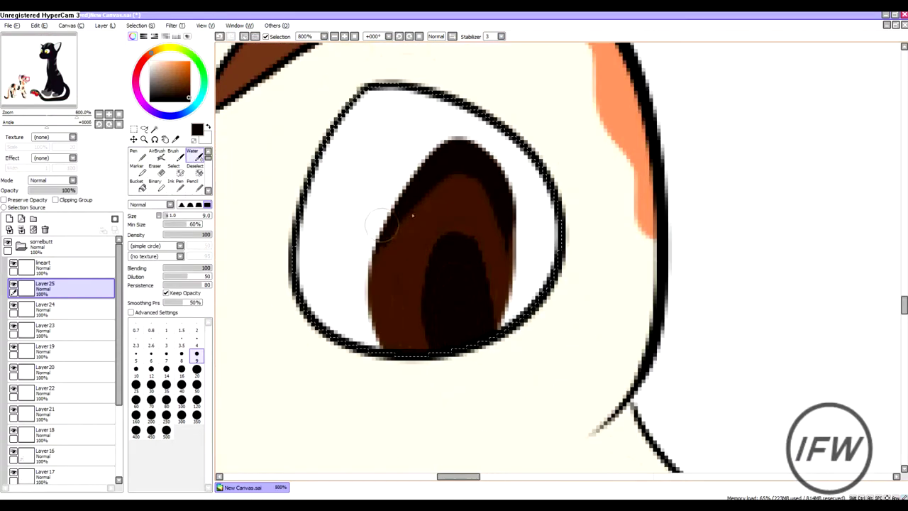
left_click(50, 181)
left_click(49, 192)
left_click_drag(75, 190, 44, 190)
- Paint a narrow black pupil on a new layer and set the iris shading layer's opacity to 39%
left_click(9, 218)
left_click(134, 152)
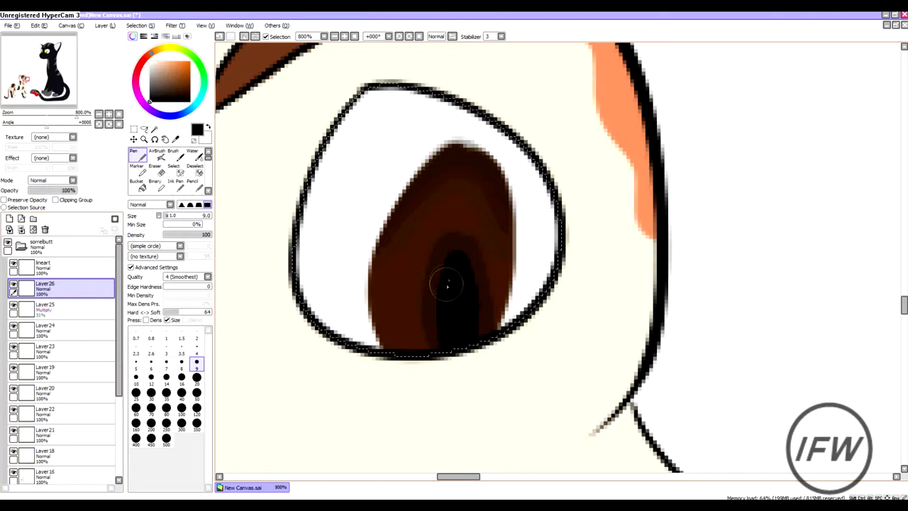
scroll(447, 285, "down", 5)
left_click(44, 307)
scroll(502, 307, "up", 5)
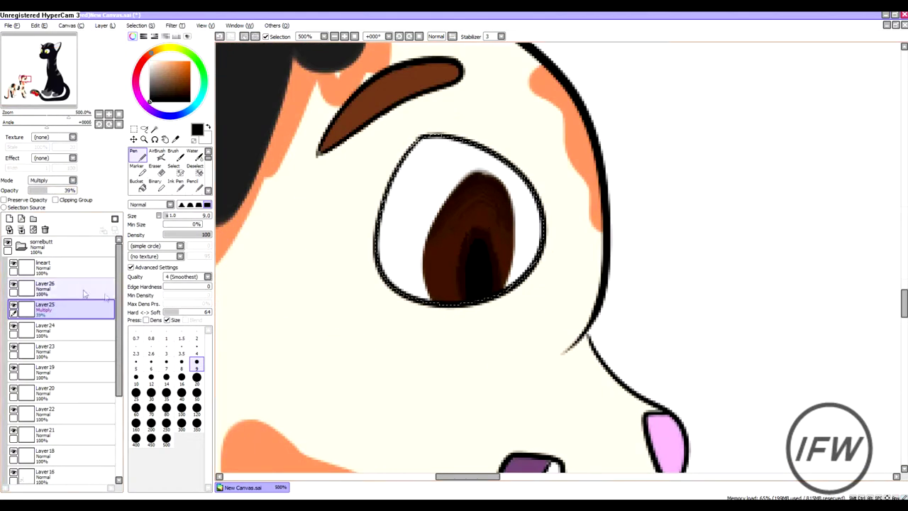
- Add a glow across the lower iris on a new Luminosity layer, blend it with Water and set 44% opacity
left_click(9, 218)
left_click_drag(434, 268, 501, 268)
left_click(49, 180)
left_click(43, 213)
key("c")
left_click_drag(75, 190, 50, 190)
- Paint a white arc along the iris's lower edge on a new Luminosity layer at 38% opacity
left_click(10, 218)
left_click(151, 66)
left_click(133, 152)
left_click_drag(440, 281, 491, 283)
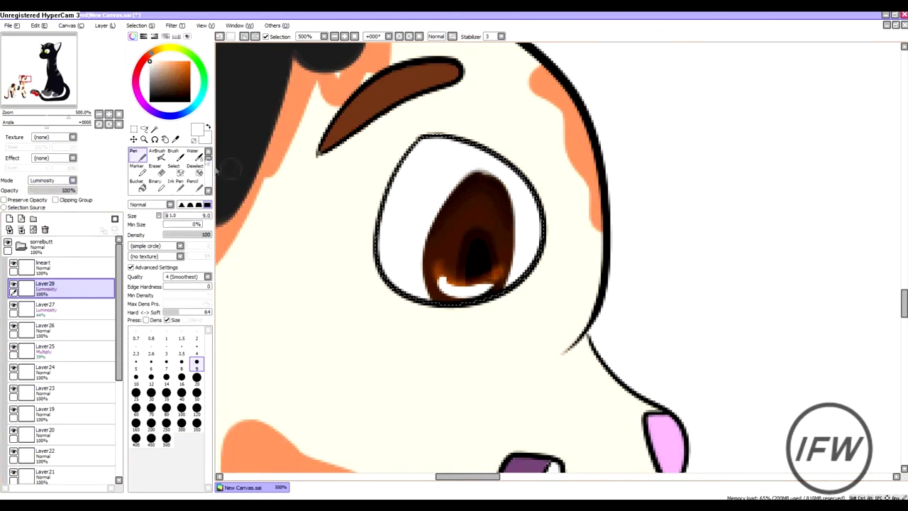
left_click_drag(76, 190, 47, 190)
- Paint a large round white highlight at the iris's upper edge on a new Luminosity layer at 41% opacity
left_click(10, 218)
mouse_move(468, 192)
left_mouse_down()
mouse_move(457, 207)
mouse_move(490, 177)
left_mouse_up()
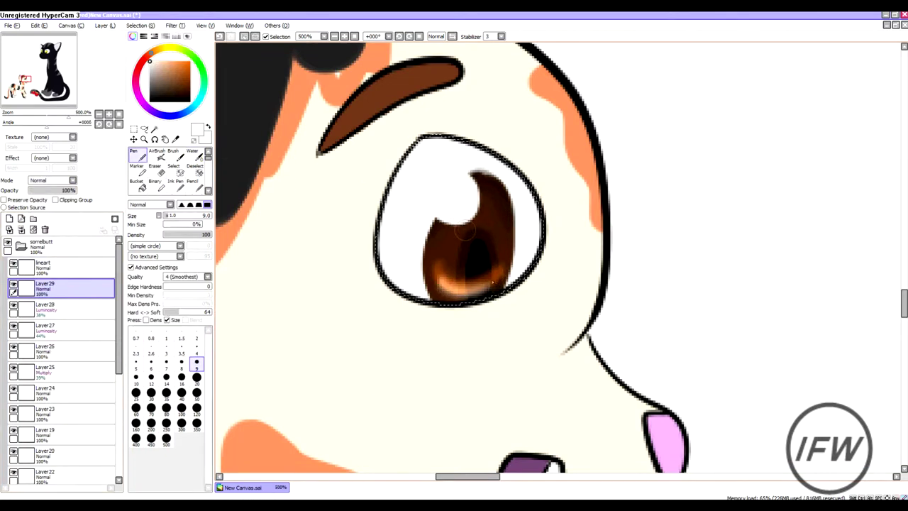
left_click(50, 181)
left_click(42, 212)
left_click_drag(75, 190, 48, 191)
scroll(497, 256, "down", 8)
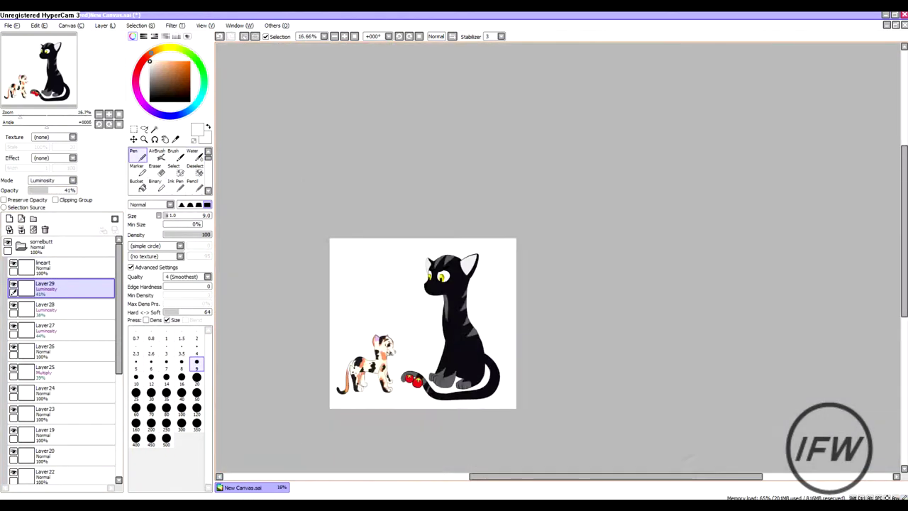
- Paint white highlights low in the black cat's irises on a new Luminosity layer above Layer12 at 21% opacity
scroll(401, 298, "up", 2)
key("l")
scroll(792, 229, "down", 2)
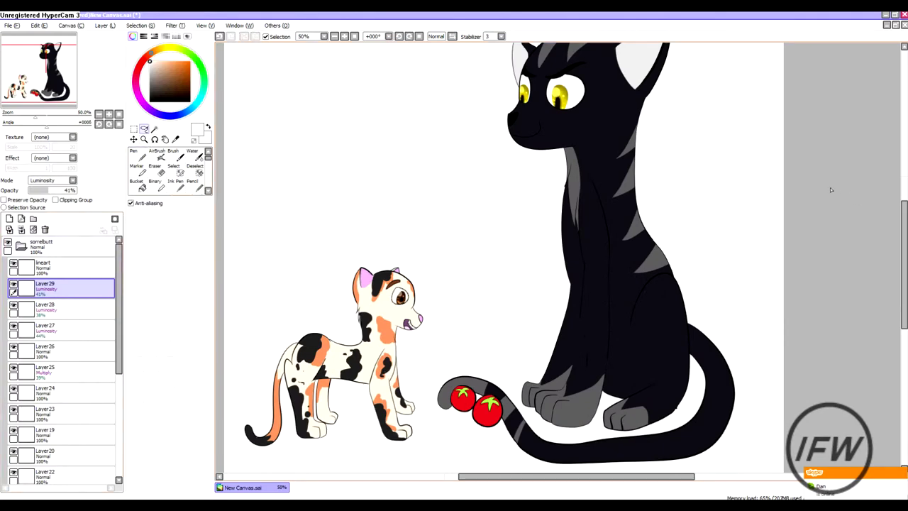
scroll(792, 230, "down", 2)
scroll(792, 229, "up", 5)
scroll(116, 289, "down", 5)
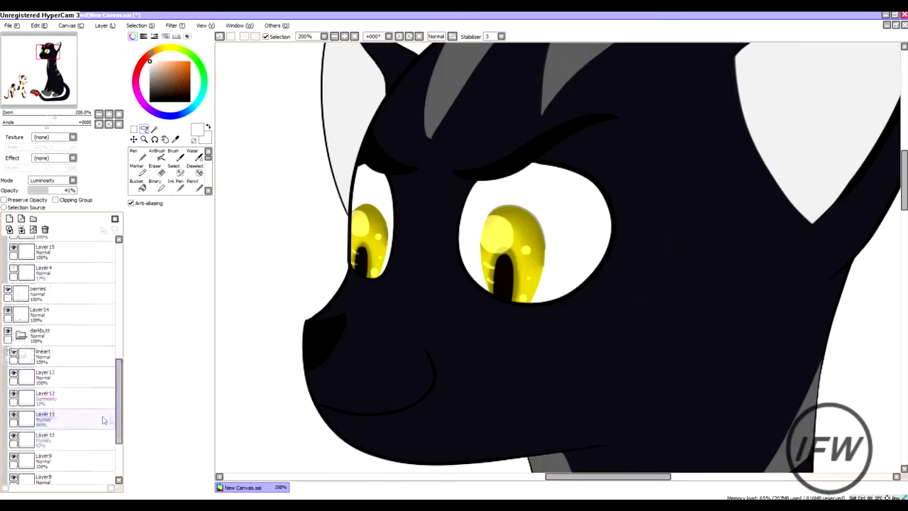
left_click(43, 396)
left_click(9, 218)
key("n")
left_click_drag(353, 258, 379, 274)
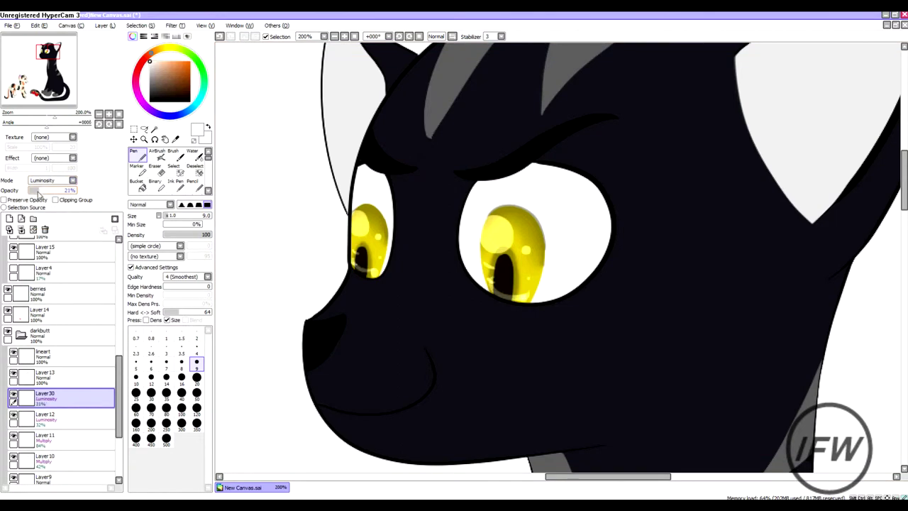
scroll(609, 445, "down", 5)
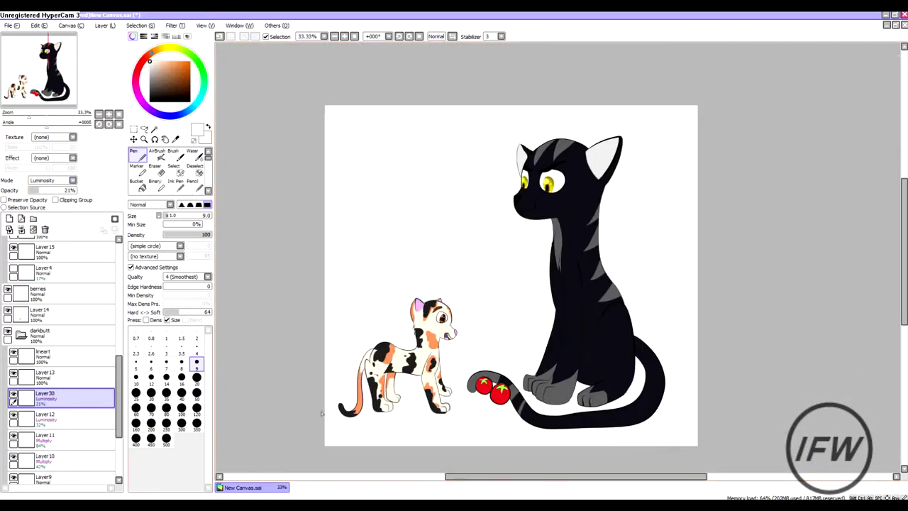
- Brighten the small cat's brown iris on Layer24 with the Brightness and Contrast filter
scroll(254, 397, "up", 4)
scroll(64, 355, "up", 5)
left_click(43, 348)
scroll(383, 289, "down", 3)
scroll(466, 231, "up", 1)
scroll(511, 319, "up", 1)
scroll(88, 272, "up", 4)
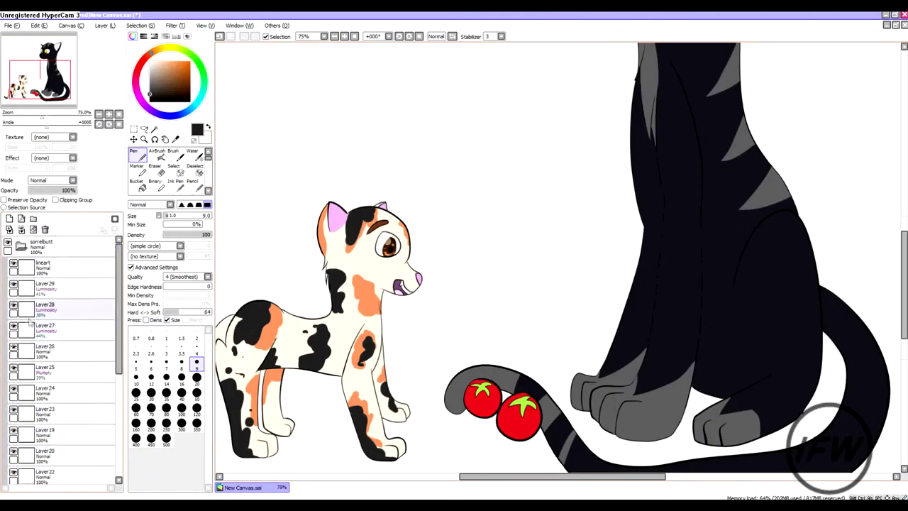
left_click(43, 390)
left_click(171, 26)
left_click(198, 54)
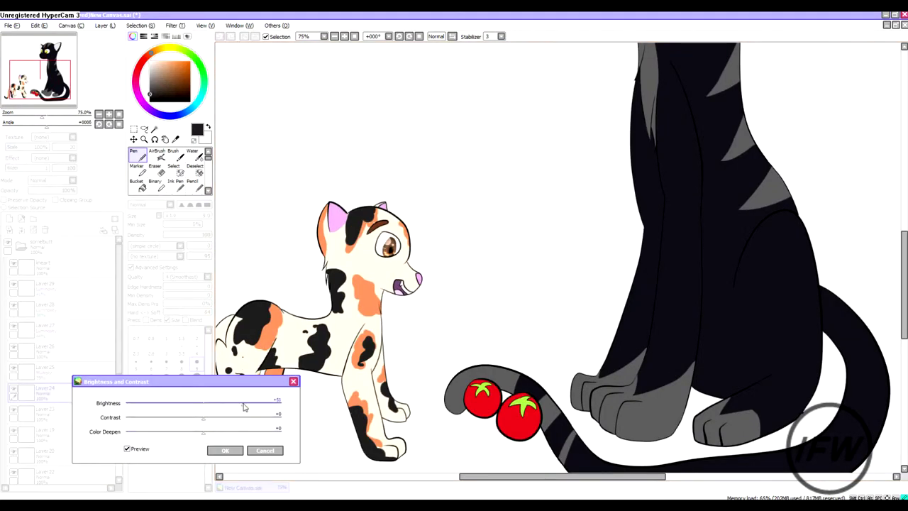
left_click(225, 450)
scroll(227, 439, "down", 3)
scroll(227, 440, "up", 2)
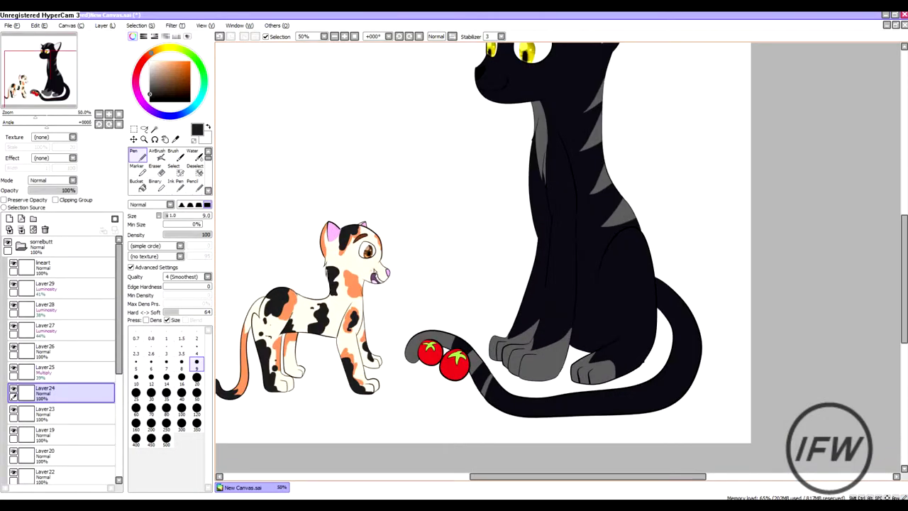
- Select the black cat's whole silhouette by inverting the outside selection of its lineart, and add a new layer above the lineart
scroll(227, 440, "down", 3)
scroll(226, 440, "up", 2)
left_click(21, 246)
left_click(64, 328)
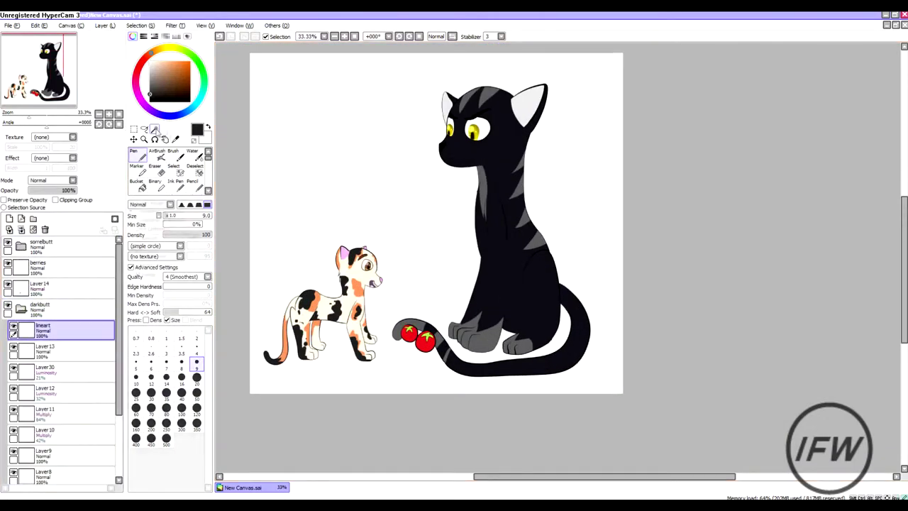
left_click(155, 129)
left_click(319, 142)
left_click(142, 26)
left_click(144, 45)
left_click(9, 218)
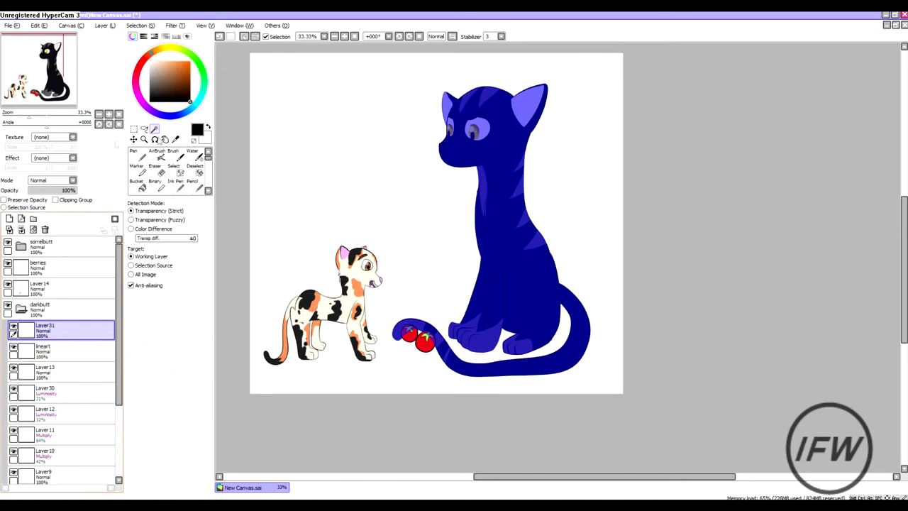
- Paint black shading over the black cat's tail, paws, legs and body on Layer31, using Multiply mode at 42% opacity and a size-120 Pen
left_click(50, 180)
left_click(43, 206)
left_click(132, 154)
scroll(454, 255, "up", 1)
left_click(196, 407)
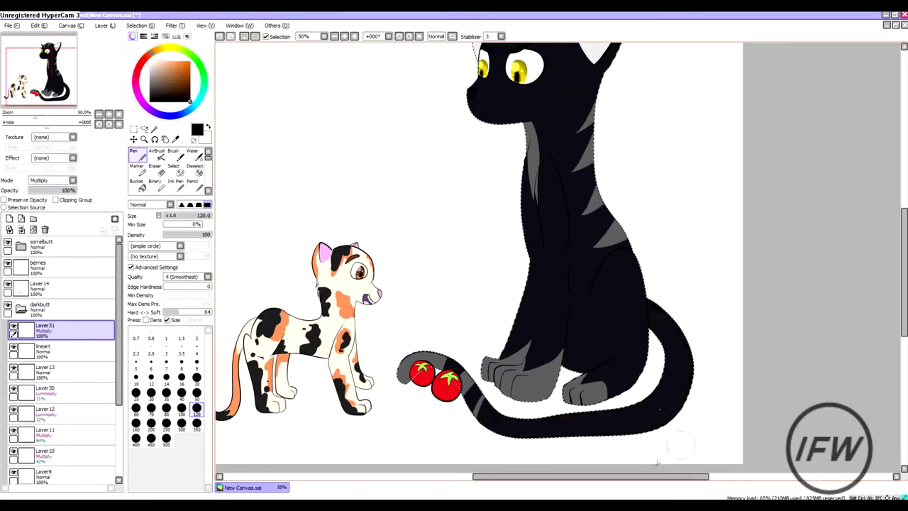
left_click(48, 190)
mouse_move(520, 431)
left_mouse_down()
mouse_move(632, 432)
mouse_move(506, 436)
mouse_move(566, 394)
mouse_move(617, 389)
left_mouse_up()
left_click_drag(626, 271, 624, 236)
key("ctrl+z")
left_click_drag(561, 388, 526, 395)
left_click_drag(561, 280, 561, 248)
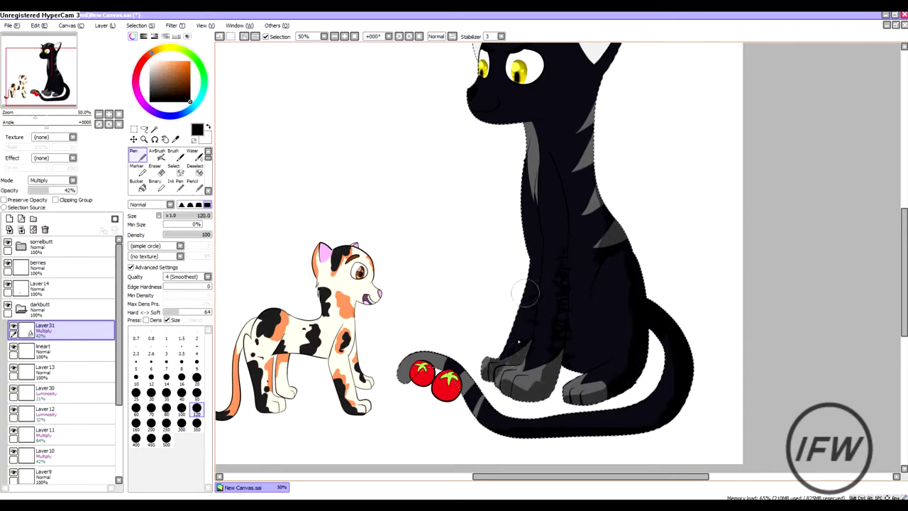
- Paint shading inside the black cat's ears with the Pen, starting at size 20 and enlarging it to 50
scroll(525, 292, "up", 2)
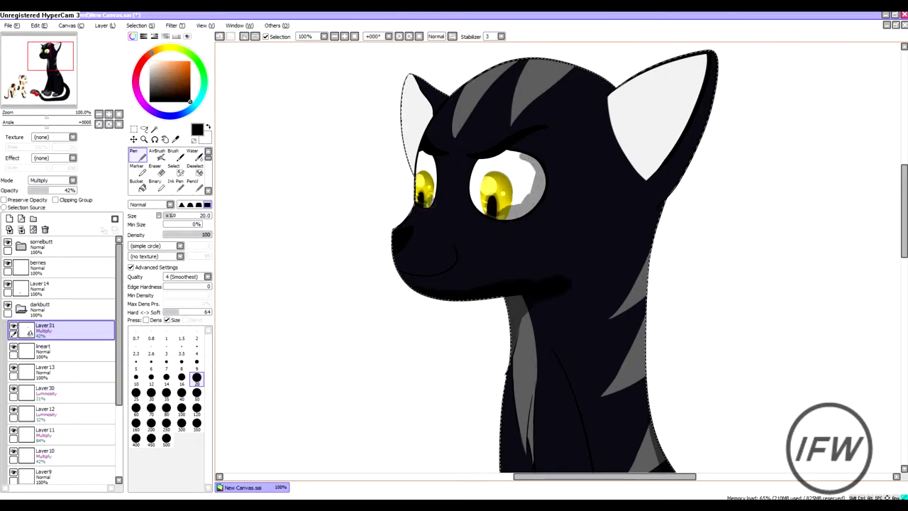
left_click_drag(623, 130, 642, 175)
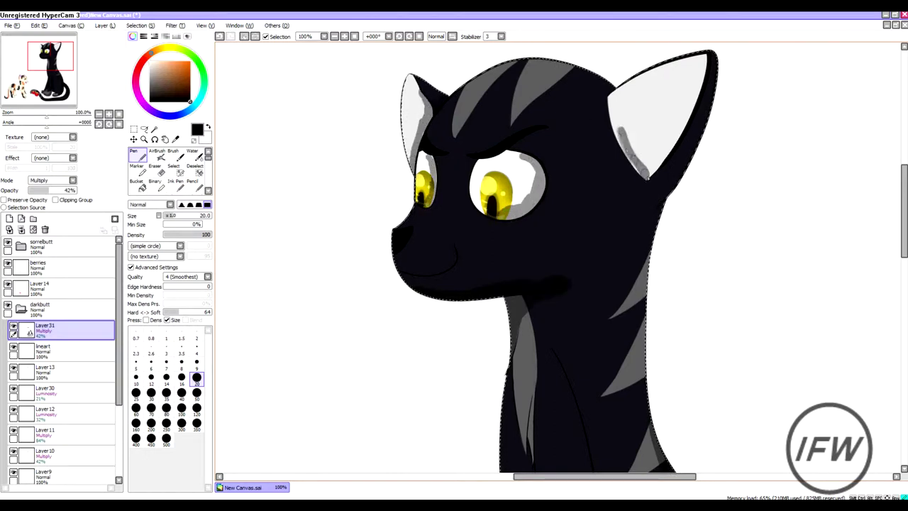
key("bracketright")
key("bracketright")
key("bracketright")
key("bracketright")
key("bracketright")
left_click_drag(665, 145, 687, 99)
- Clean up the edges of the shading around the black cat's front legs and paws with the size-20 Eraser
scroll(607, 115, "down", 10)
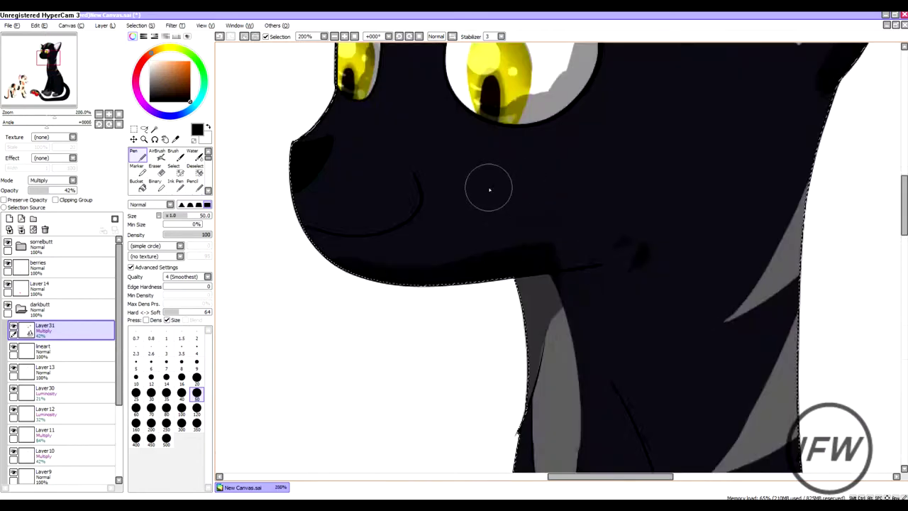
key("e")
key("bracketright")
key("bracketright")
key("bracketright")
key("bracketright")
key("bracketright")
key("bracketright")
key("bracketright")
key("bracketright")
key("bracketright")
key("bracketright")
left_click_drag(537, 229, 527, 302)
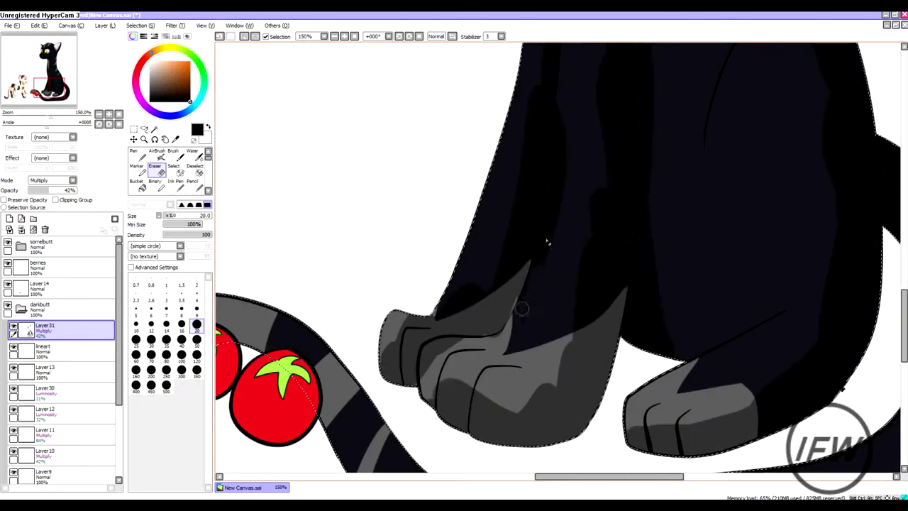
key("b")
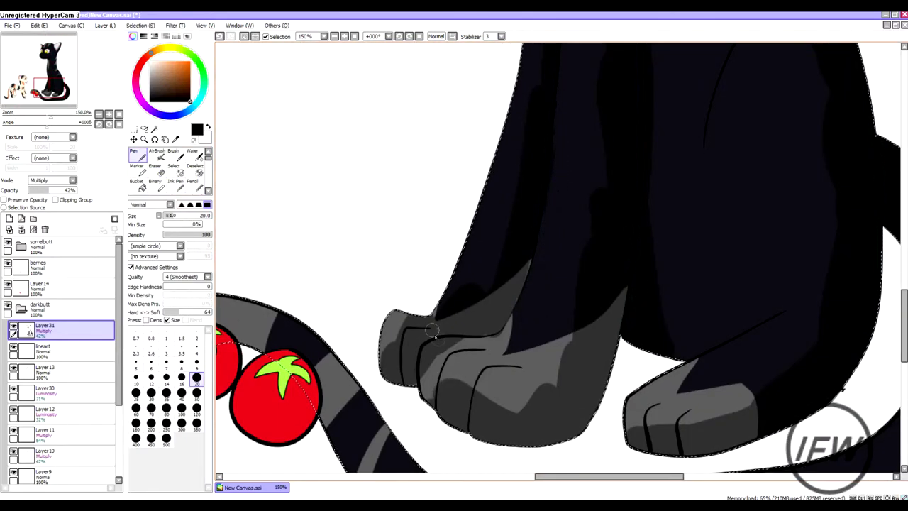
key("e")
- Blend the shading on the black cat's front paws with the size-50 Water brush
key("c")
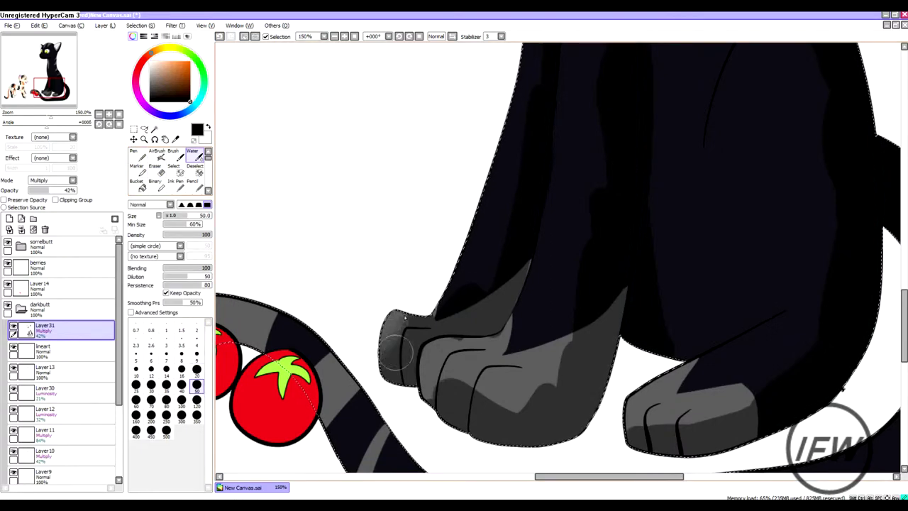
scroll(459, 341, "down", 4)
scroll(460, 329, "up", 3)
- Soften the shading along the black cat's front legs and body with the size-80 Water brush
key("e")
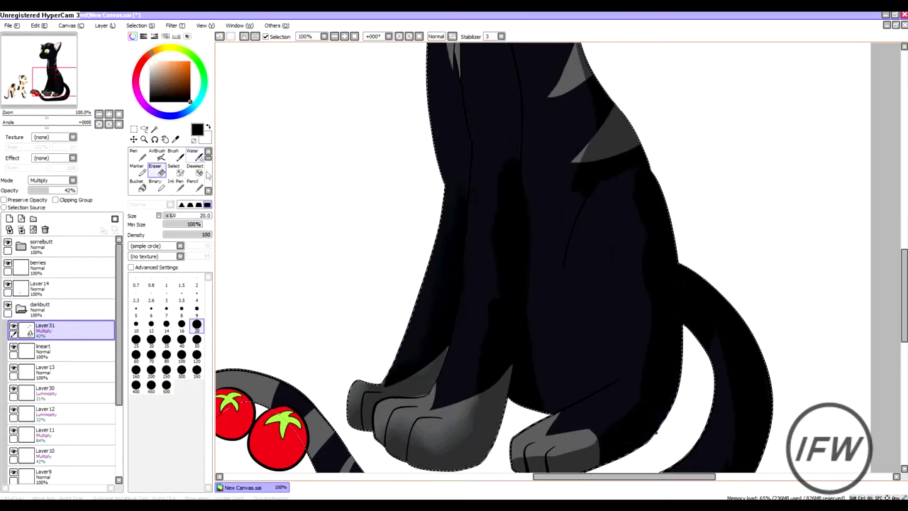
key("c")
left_click(166, 399)
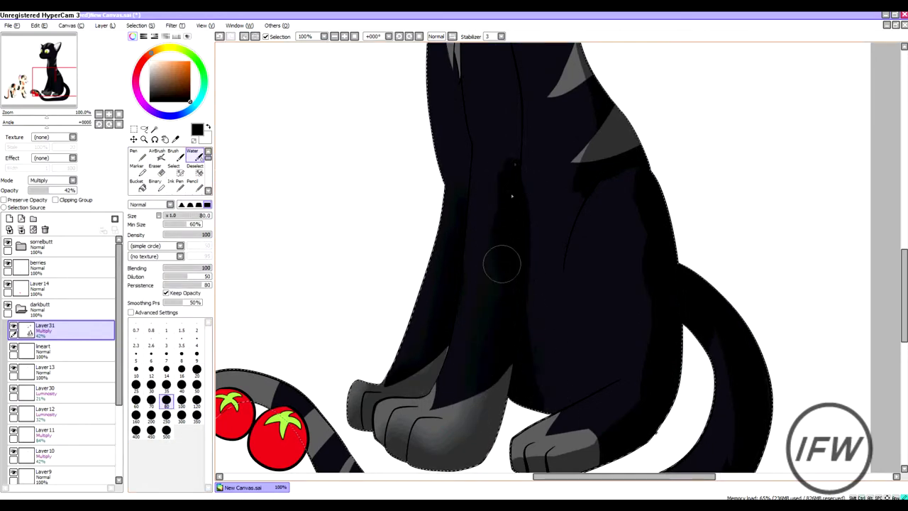
scroll(503, 259, "down", 5)
scroll(516, 207, "up", 5)
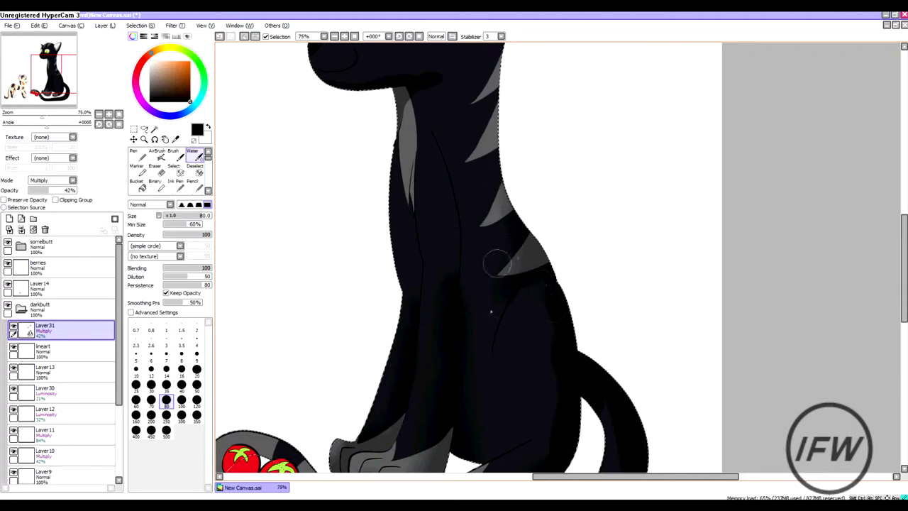
- Blend the remaining shading on the black cat's tail, jaw, ears and eyes with the Water brush, and lower Layer31 to 37% opacity
scroll(496, 263, "up", 2)
key("bracketright")
key("bracketright")
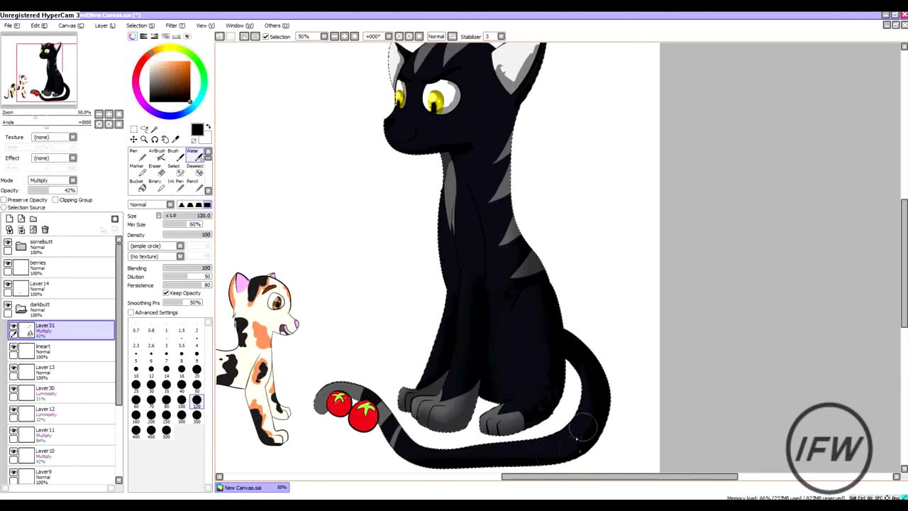
scroll(461, 324, "down", 1)
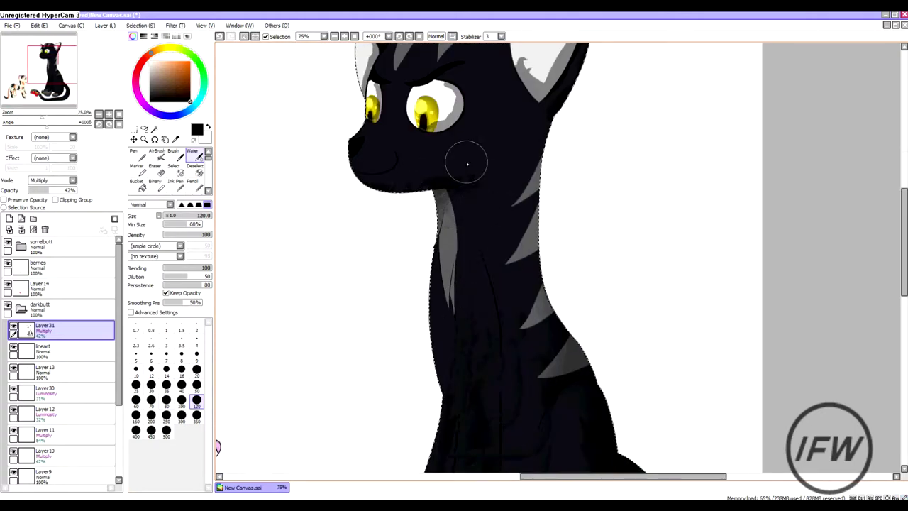
scroll(386, 224, "up", 1)
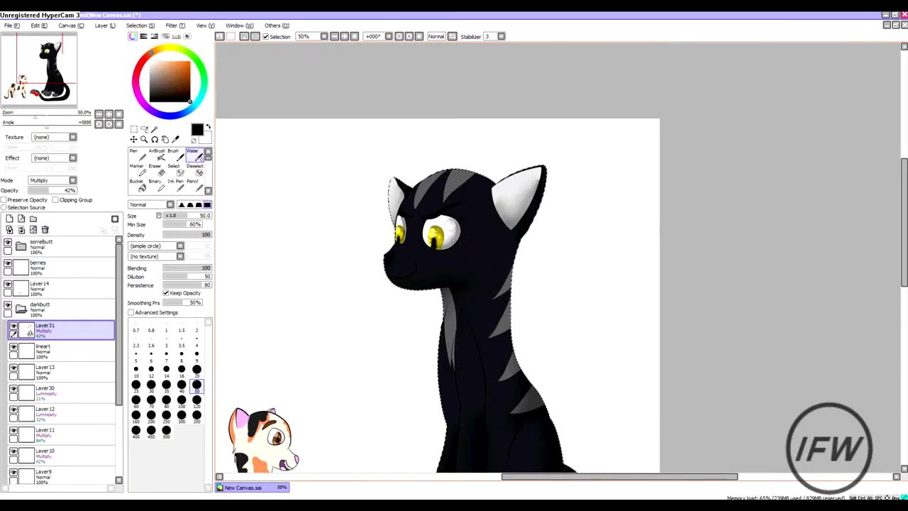
scroll(393, 244, "up", 1)
- Paint white Pen highlights on the black cat's head, nose, chest and body on a new Luminosity layer above Layer31
left_click(10, 218)
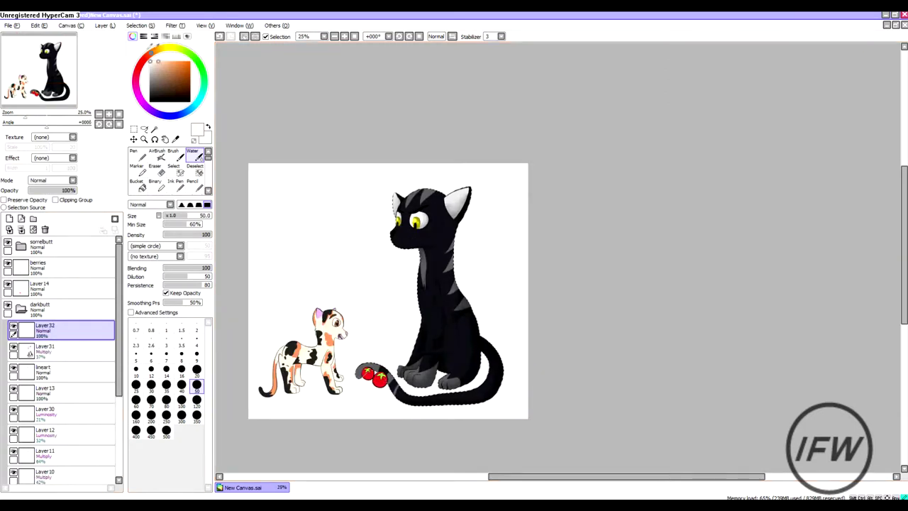
left_click(134, 154)
left_click(52, 181)
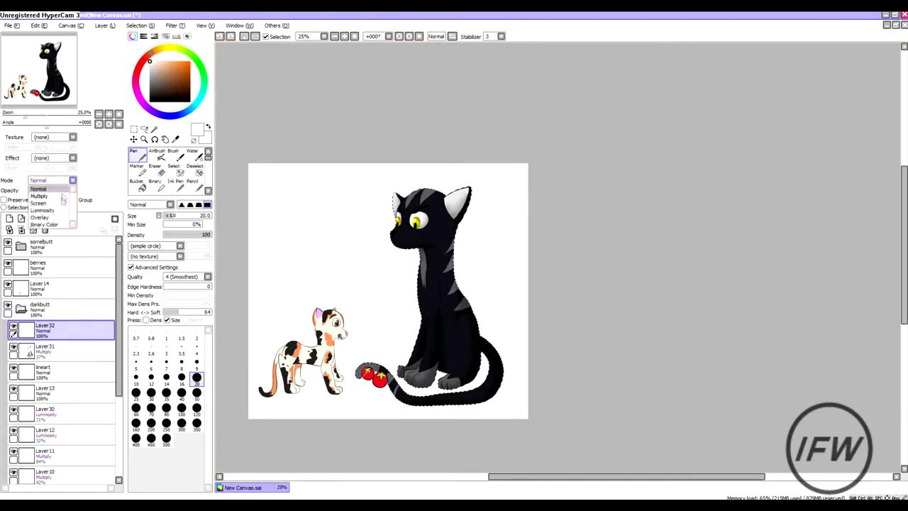
left_click(43, 209)
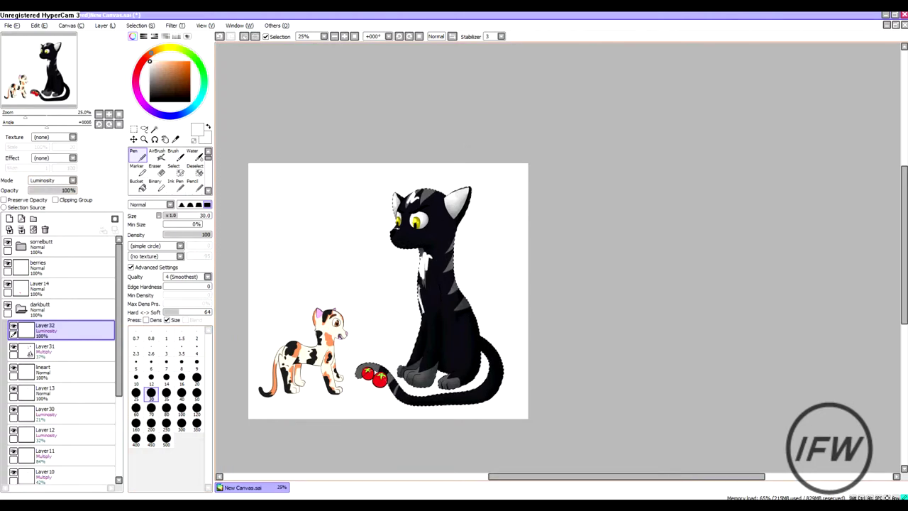
left_click(196, 407)
- Blend the white highlights on the black cat's forehead, ear and nose with the size-50 Water brush
scroll(439, 213, "up", 5)
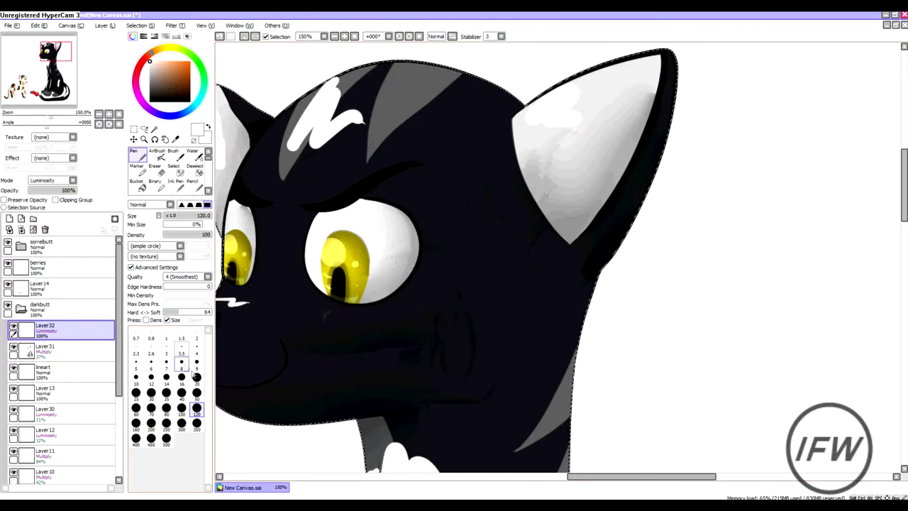
key("w")
left_click_drag(369, 142, 426, 71)
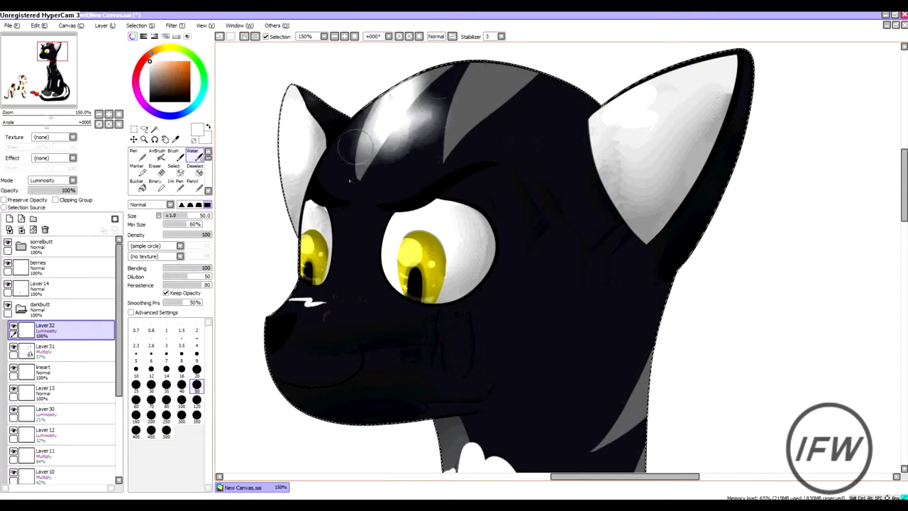
left_click_drag(595, 142, 667, 85)
left_click_drag(298, 283, 333, 305)
key("n")
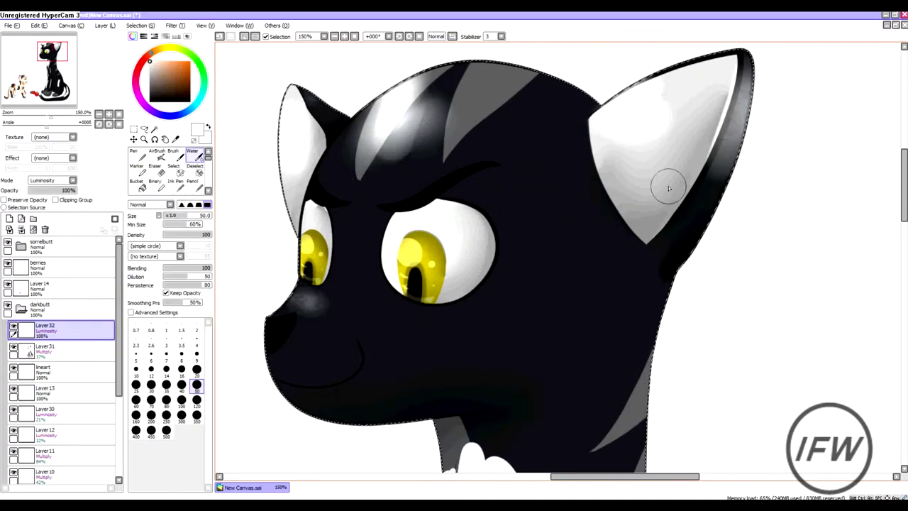
- Blend the white highlights down the black cat's chest, legs and body with the size-120 Water brush
scroll(664, 183, "down", 3)
key("w")
mouse_move(511, 266)
left_mouse_down()
mouse_move(512, 333)
mouse_move(492, 305)
left_mouse_up()
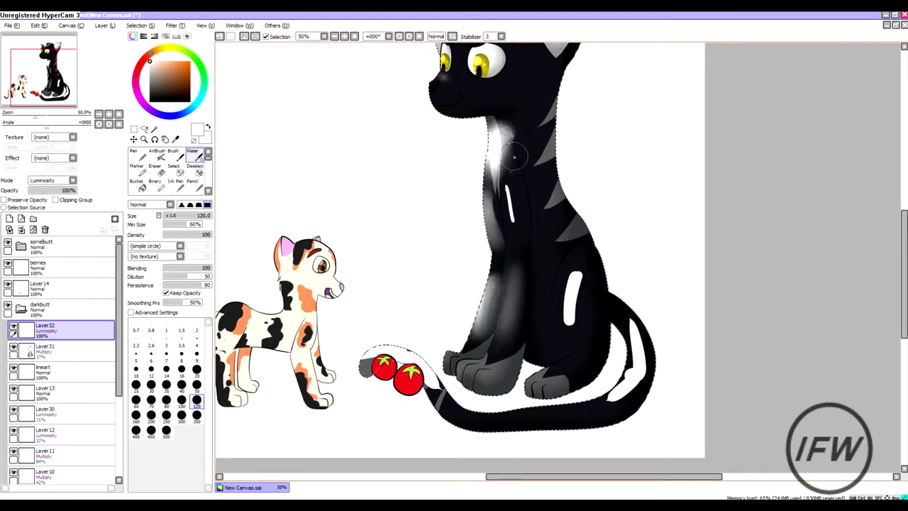
- Lower the opacity of Layer32 to 18% and clear the selection
left_click(42, 190)
scroll(462, 237, "down", 2)
scroll(462, 237, "up", 1)
scroll(468, 324, "down", 1)
scroll(425, 254, "up", 1)
key("ctrl+d")
key("l")
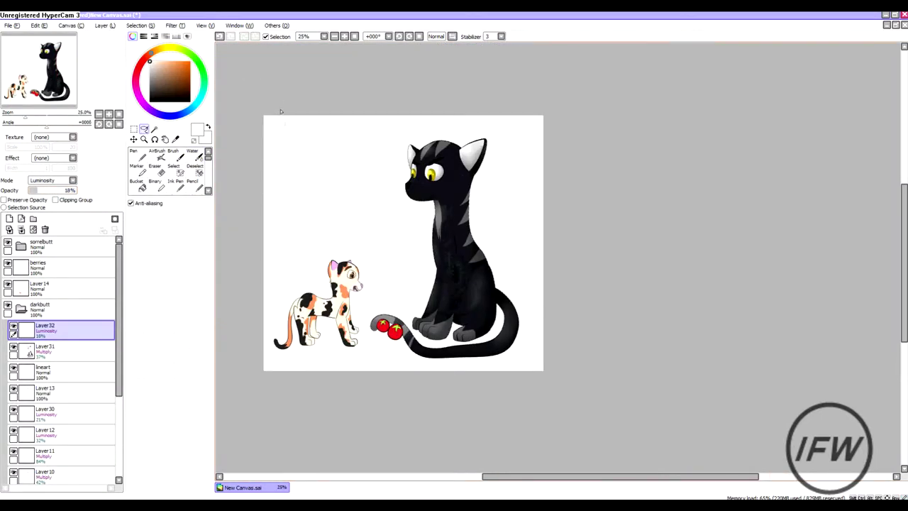
- Collapse the darkbutt folder and select the red areas of both berries on the berries layer with the Magic Wand
left_click(42, 307)
left_click(20, 307)
left_click(43, 265)
left_click(154, 129)
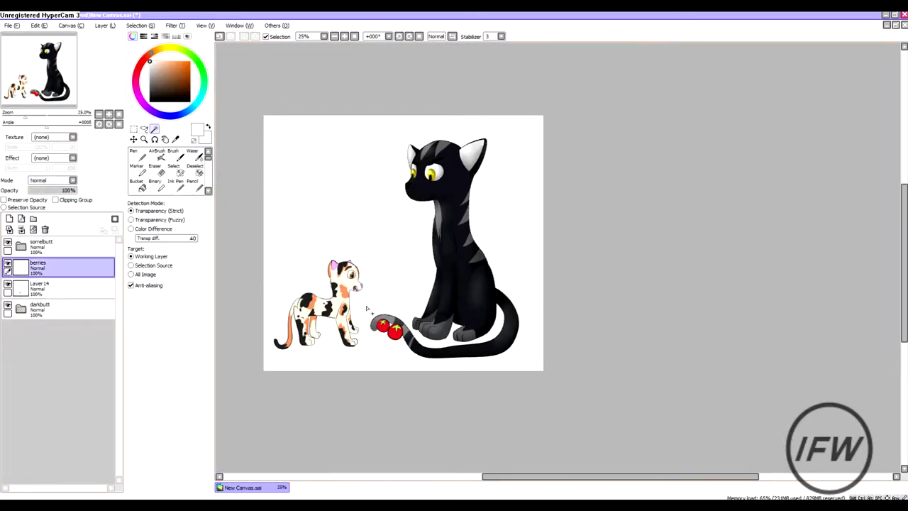
scroll(390, 352, "up", 1)
left_click(401, 333)
scroll(404, 326, "up", 2)
- Add the green leaves of both berries to the selection and create a new layer directly below the berries layer
key("s")
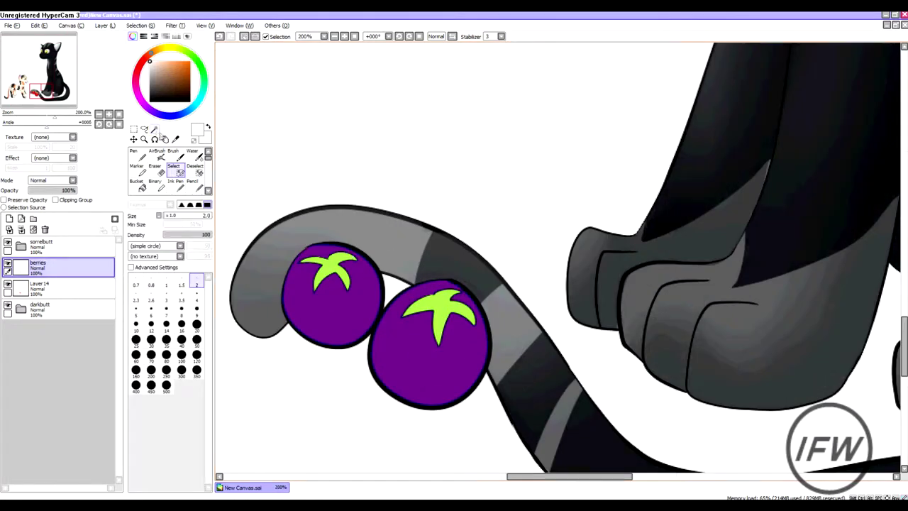
left_click(329, 273)
left_click(440, 312)
left_click(9, 219)
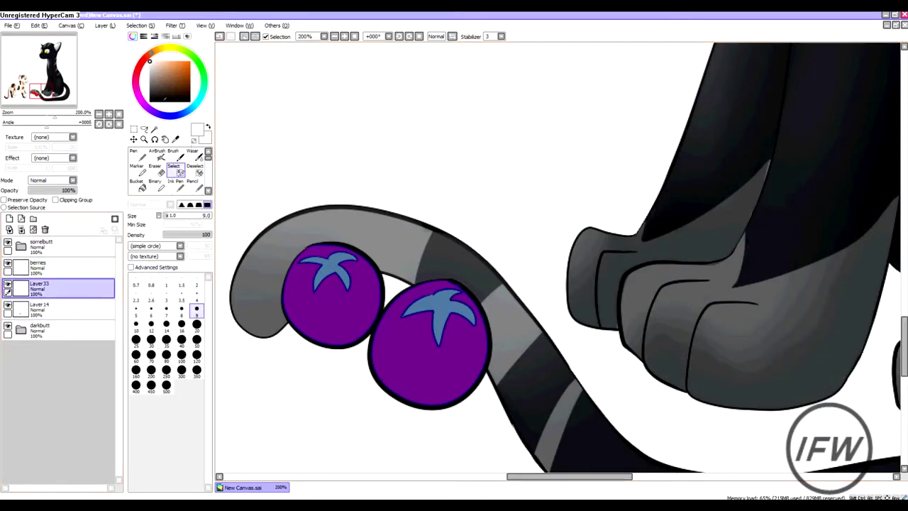
- Paint black shading along the lower-right edges of both berries on Layer33 and blend it with the size-50 Water brush
key("n")
left_click_drag(369, 280, 358, 340)
left_click_drag(479, 312, 397, 397)
key("w")
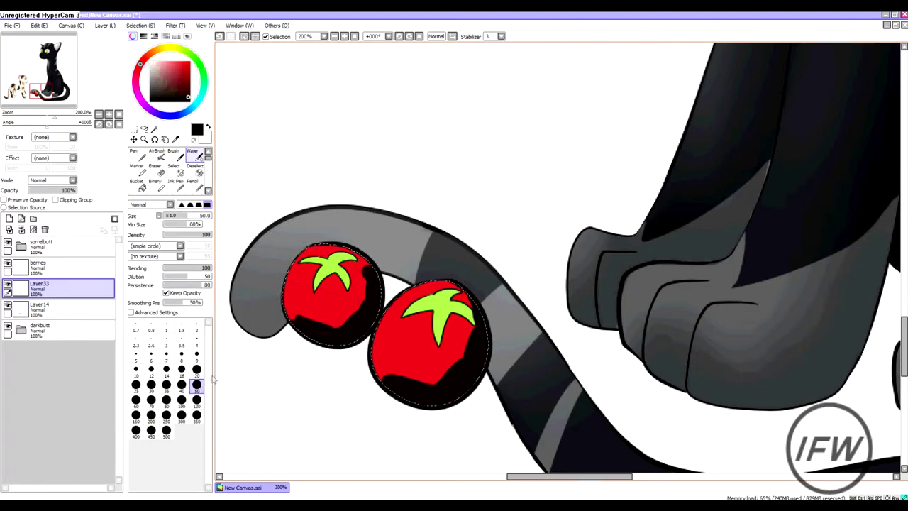
left_click_drag(373, 277, 319, 326)
left_click_drag(475, 305, 438, 361)
- Paint white size-20 Pen highlights on the upper-left sides of both berries on a new Luminosity layer above Layer33
left_click(9, 219)
key("n")
key("x")
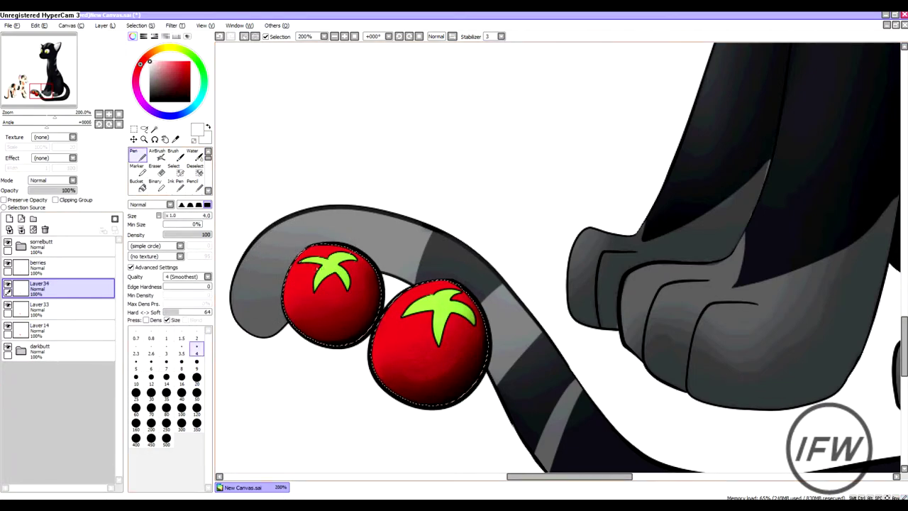
left_click(196, 377)
left_click_drag(292, 278, 288, 292)
left_click_drag(405, 303, 386, 322)
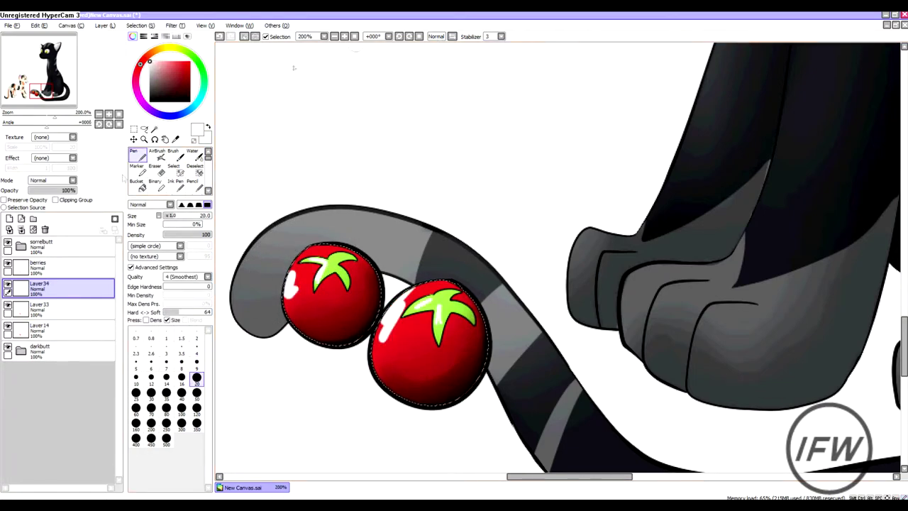
left_click(51, 180)
left_click(42, 210)
- Blend the berry highlights with the Water brush, and set the opacity of Layer34 to 30% and Layer33 to 40%
key("w")
key("ctrl+minus")
key("ctrl+minus")
key("ctrl+minus")
key("ctrl+minus")
key("ctrl+minus")
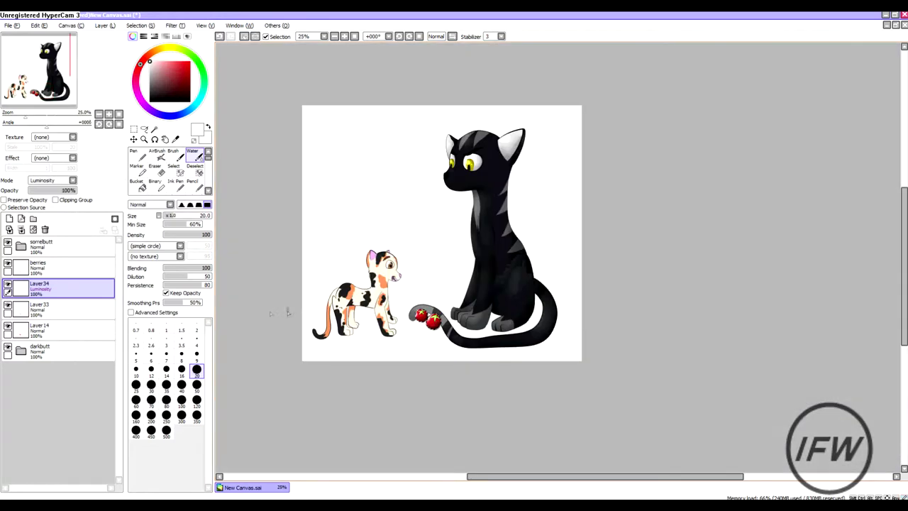
left_click(39, 305)
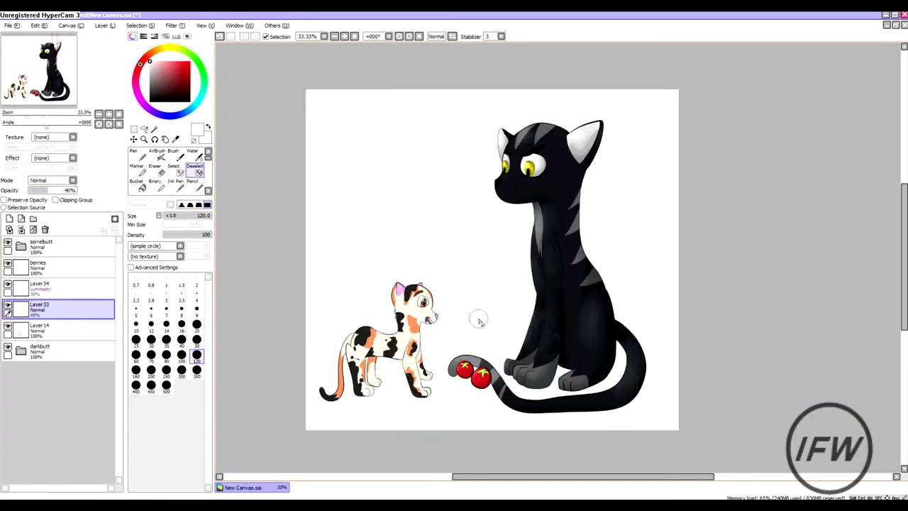
- Select the small cat's whole silhouette by inverting the outside selection of its lineart, and place Layer35 directly below the lineart
left_click(20, 246)
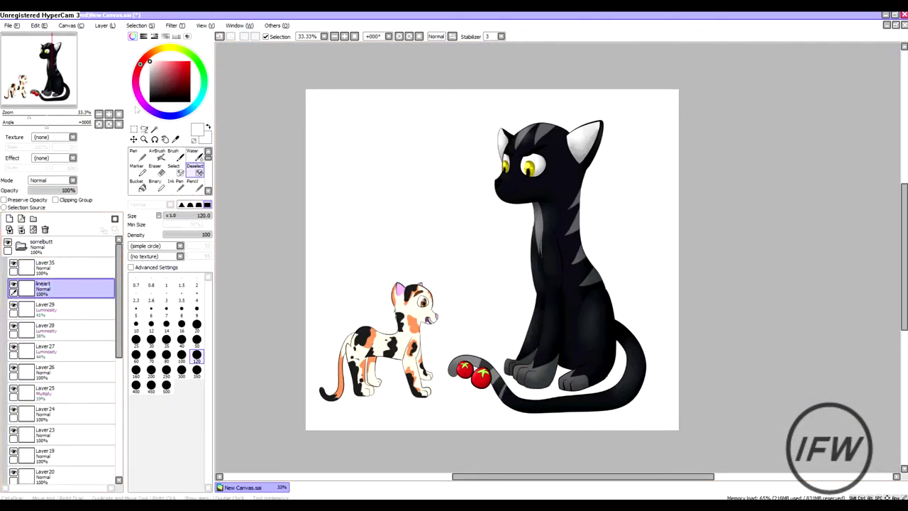
scroll(60, 369, "down", 5)
scroll(60, 355, "up", 5)
left_click(43, 287)
left_click(154, 129)
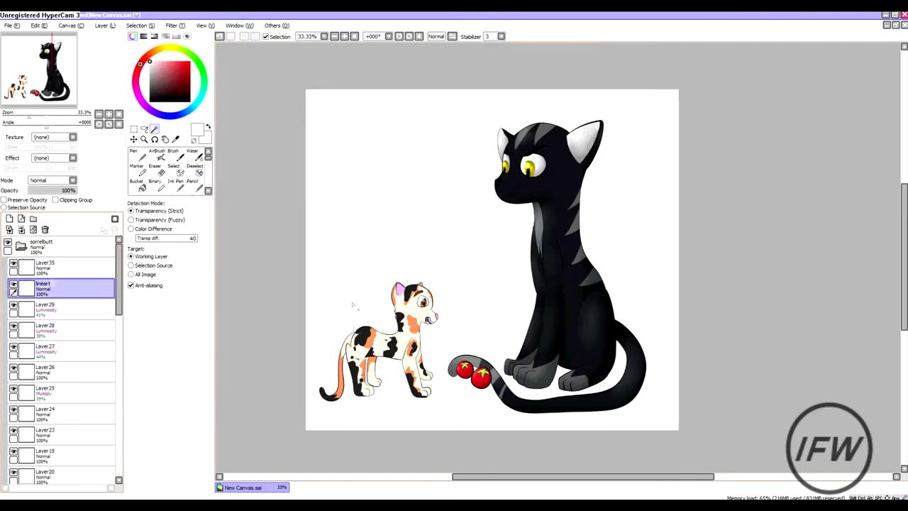
left_click(141, 25)
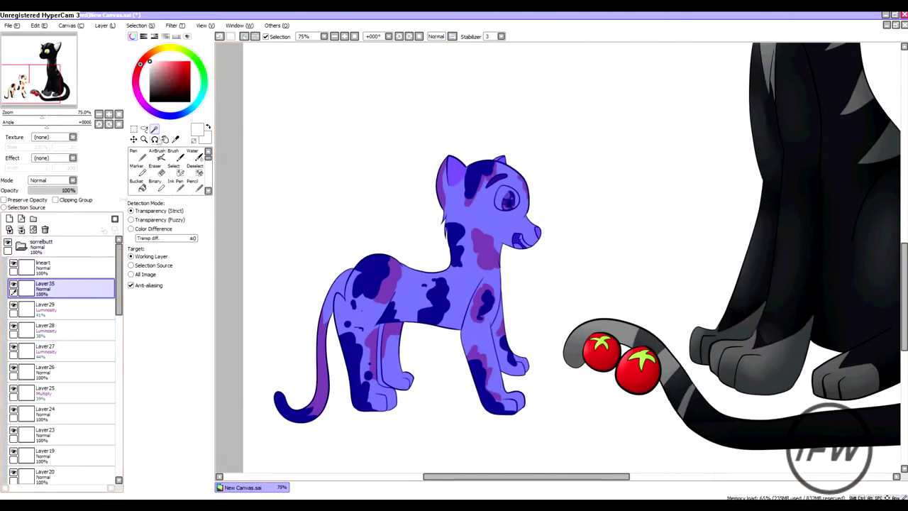
- Set Layer35 to Multiply and paint black size-50 Pen shading along the small cat's tail, legs, neck, chest and belly
left_click(51, 180)
left_click(39, 195)
left_click(133, 154)
mouse_move(317, 424)
left_mouse_down()
mouse_move(305, 355)
mouse_move(280, 419)
mouse_move(343, 384)
mouse_move(383, 408)
left_mouse_up()
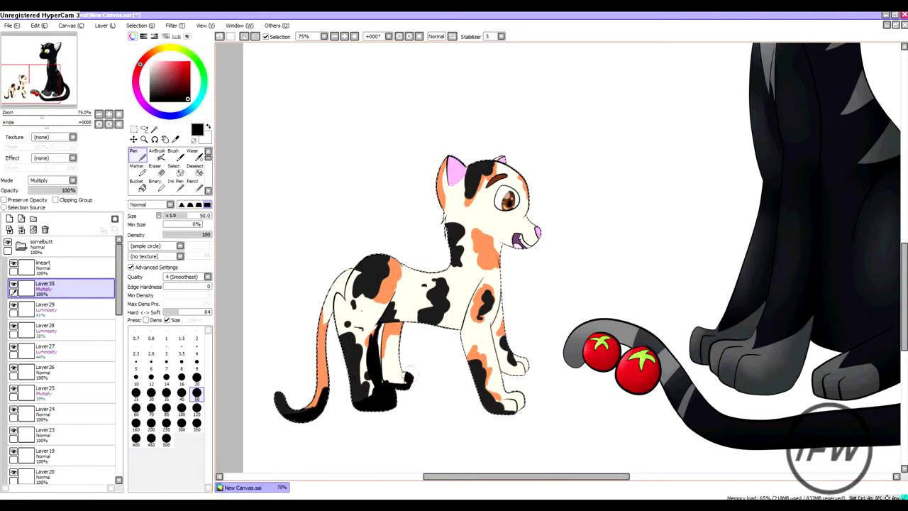
left_click_drag(447, 209, 444, 263)
left_click_drag(436, 328, 489, 405)
left_click_drag(488, 399, 523, 412)
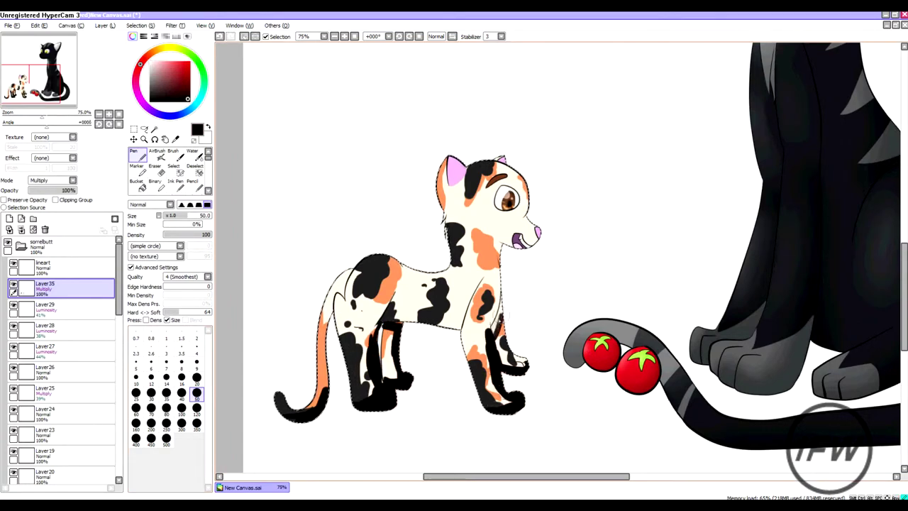
scroll(489, 268, "up", 1)
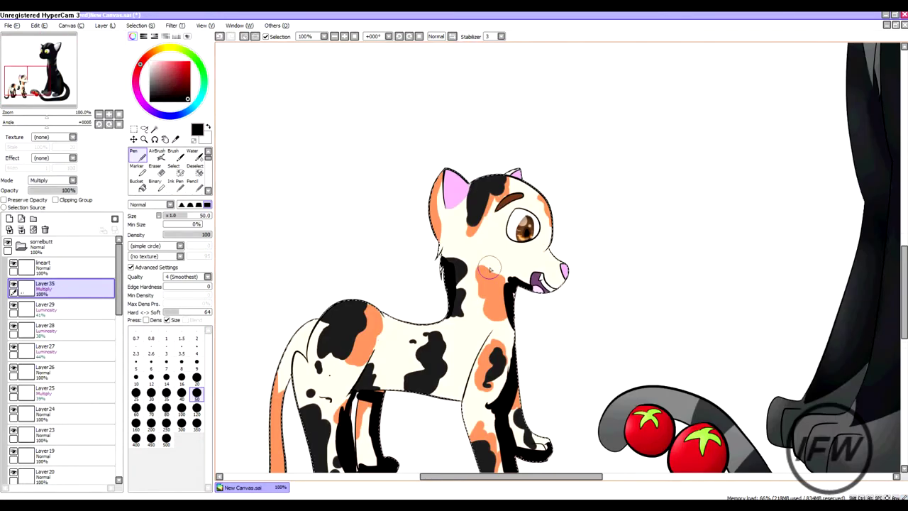
left_click_drag(469, 352, 412, 387)
- Paint fine black shading with the size-9 Pen under the small cat's chin, on the far ear, under the eyebrow and in the eye
scroll(546, 295, "up", 5)
key("bracketleft")
key("bracketleft")
key("bracketleft")
key("bracketleft")
key("bracketleft")
key("bracketleft")
key("bracketleft")
key("bracketleft")
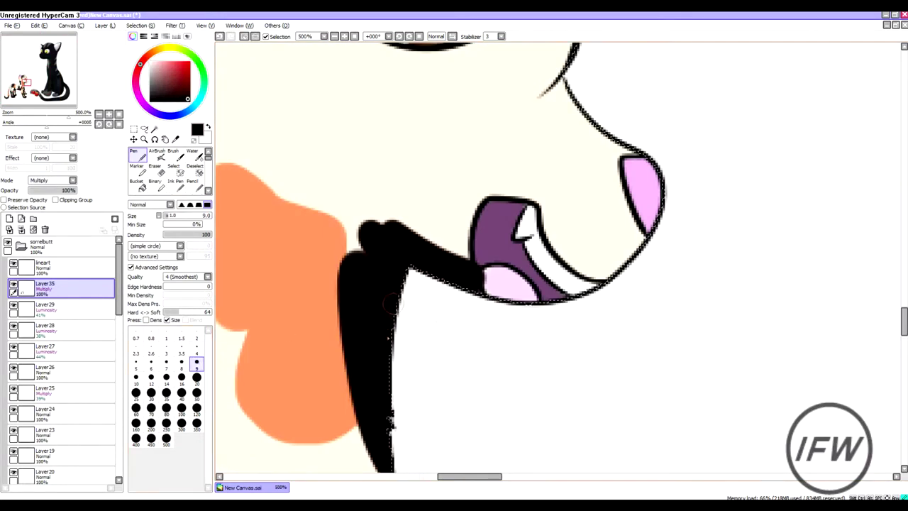
scroll(569, 296, "down", 1)
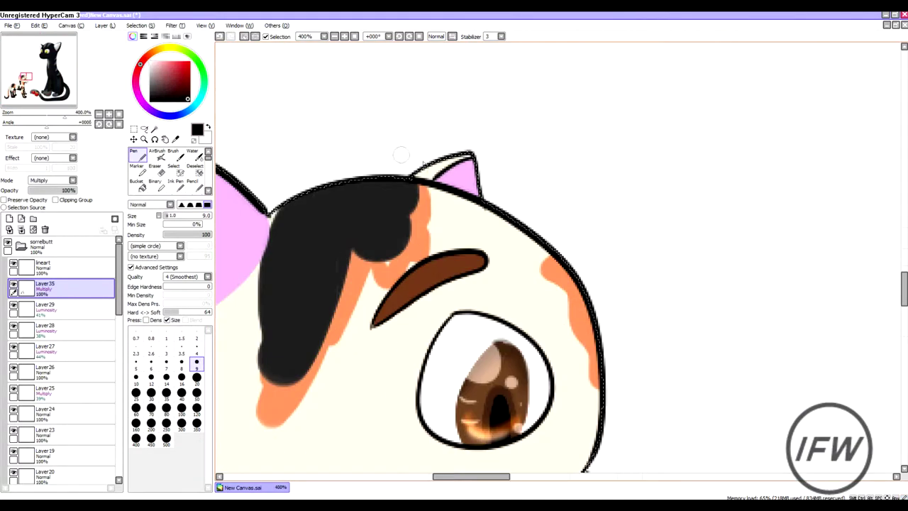
left_click_drag(414, 290, 453, 272)
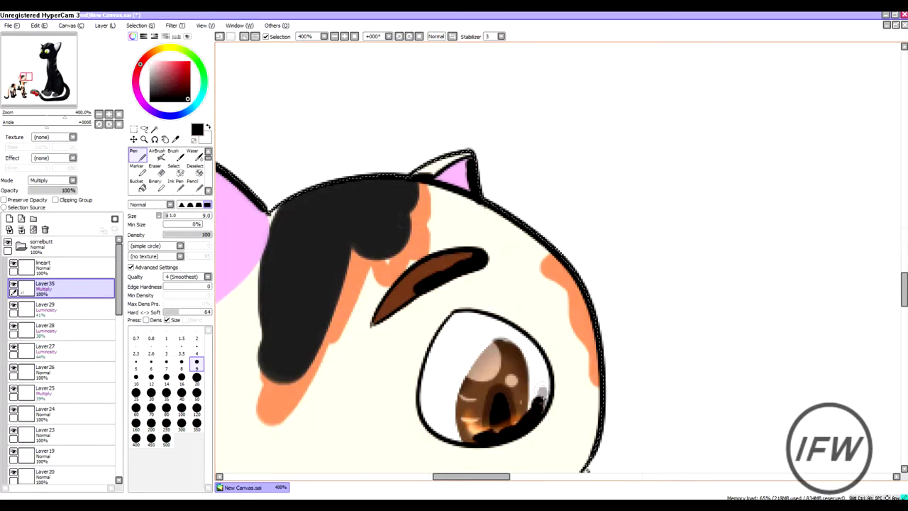
scroll(433, 300, "down", 1)
scroll(438, 145, "down", 4)
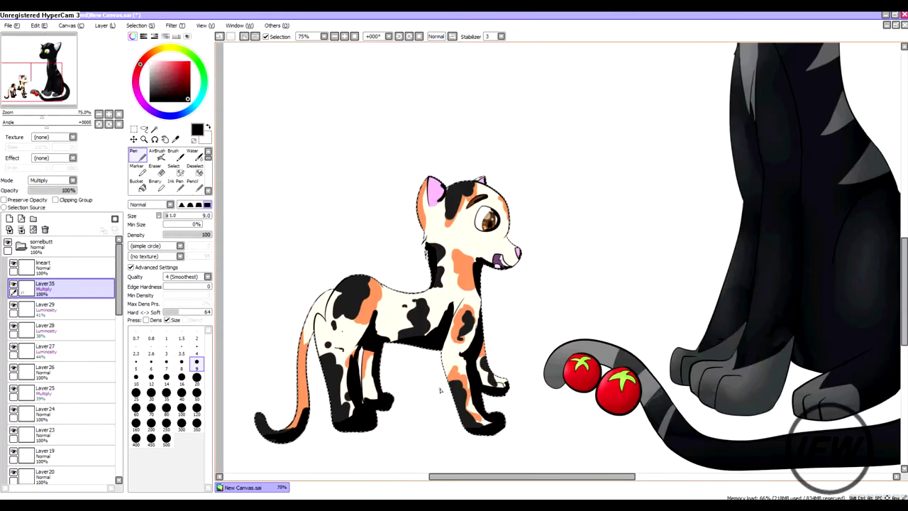
- Set Layer35's opacity to 53% and blend the small cat's shading with the Water brush at sizes 80, 20 and 50
key("w")
left_click(166, 399)
mouse_move(365, 375)
left_mouse_down()
mouse_move(361, 450)
mouse_move(407, 348)
left_mouse_up()
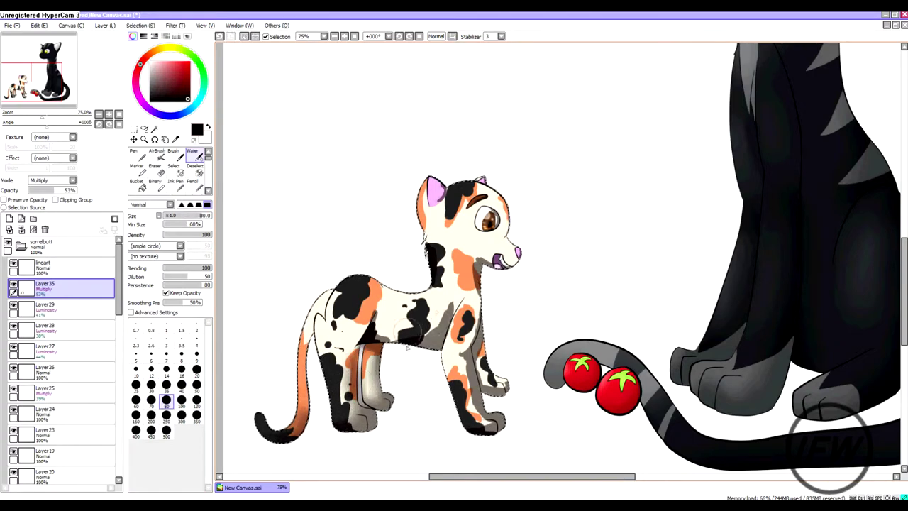
left_click(197, 368)
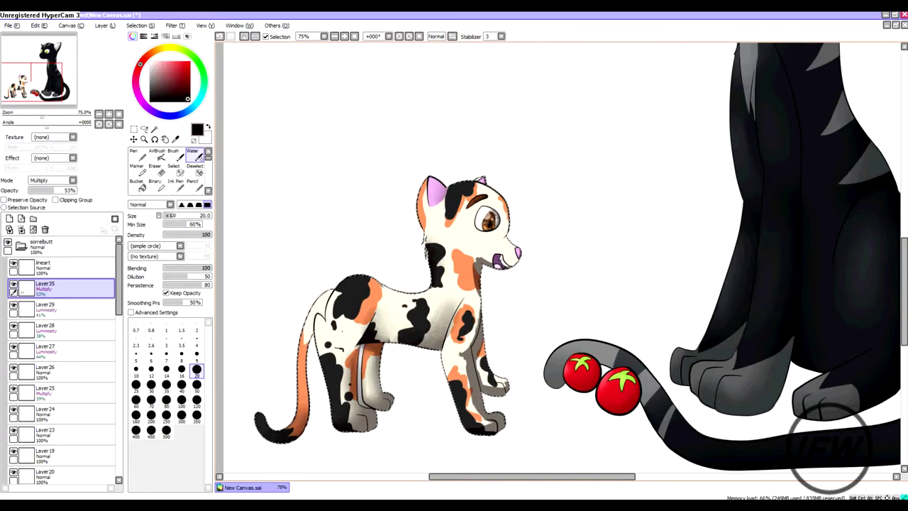
left_click(196, 384)
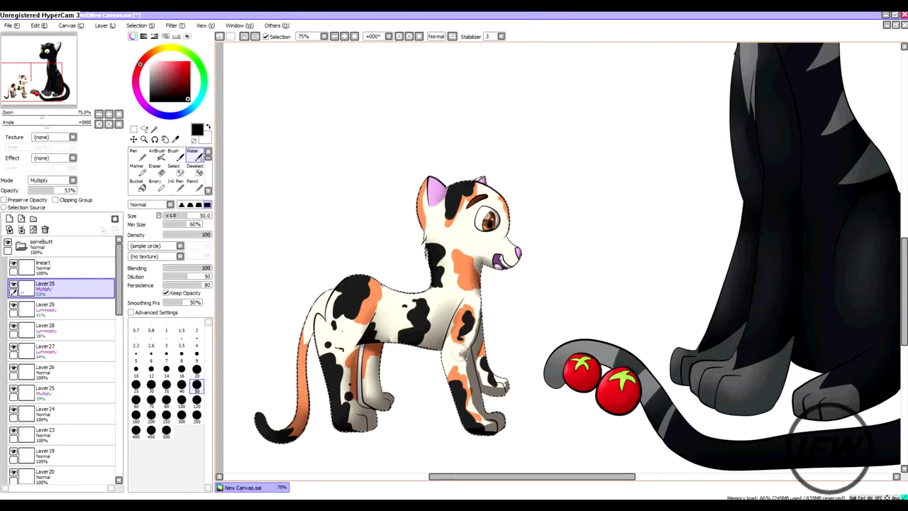
key("ctrl+minus")
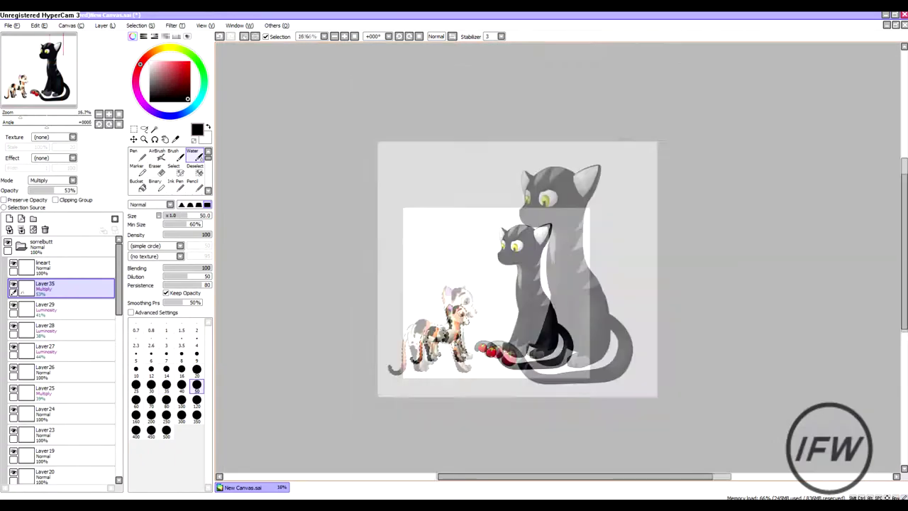
- Select the gap between the small cat's hind legs from the lineart, erase the Layer35 shading inside it, and deselect
left_click(144, 128)
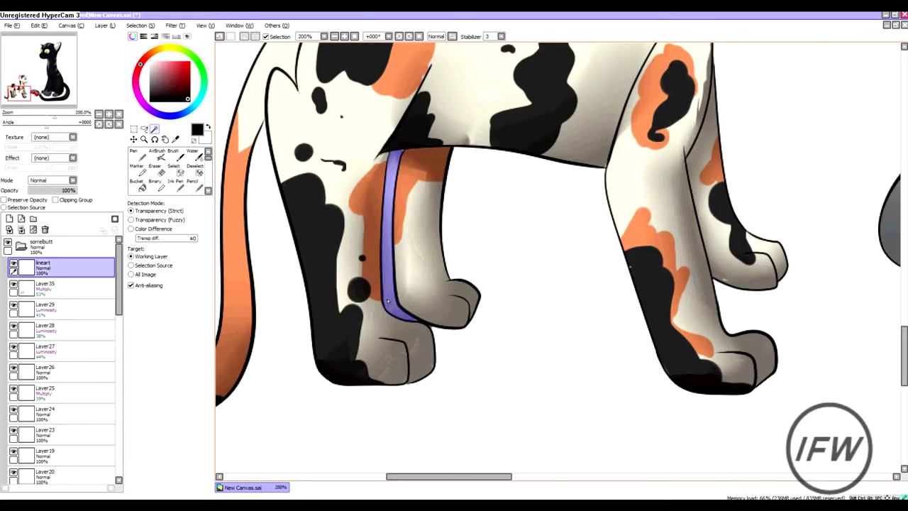
left_click(173, 166)
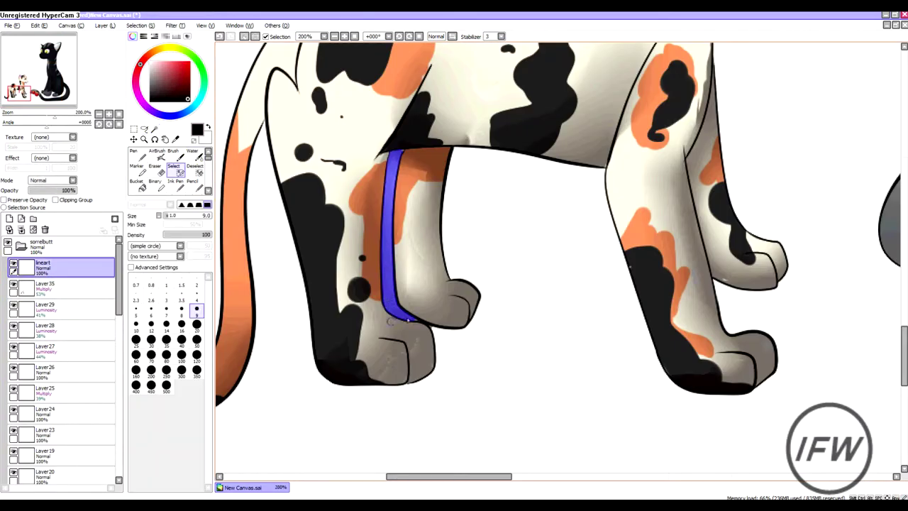
left_click(96, 286)
key("e")
left_click_drag(390, 152, 397, 305)
key("ctrl+d")
scroll(560, 256, "down", 3)
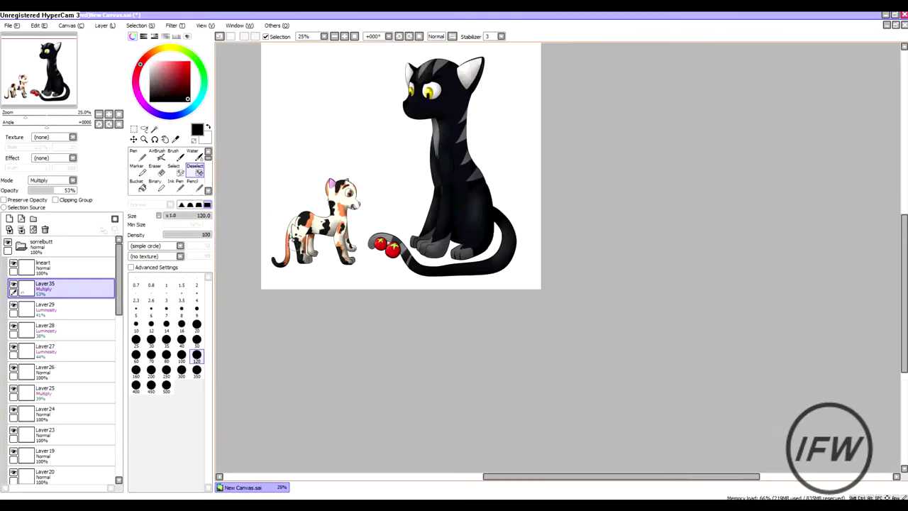
- Reselect the small cat's silhouette by inverting the outside selection of its lineart, and continue blending Layer35 with the size-50 Water brush
left_click(43, 265)
left_click(155, 129)
left_click(284, 107)
left_click(137, 26)
left_click(152, 58)
left_click(45, 286)
left_click(192, 155)
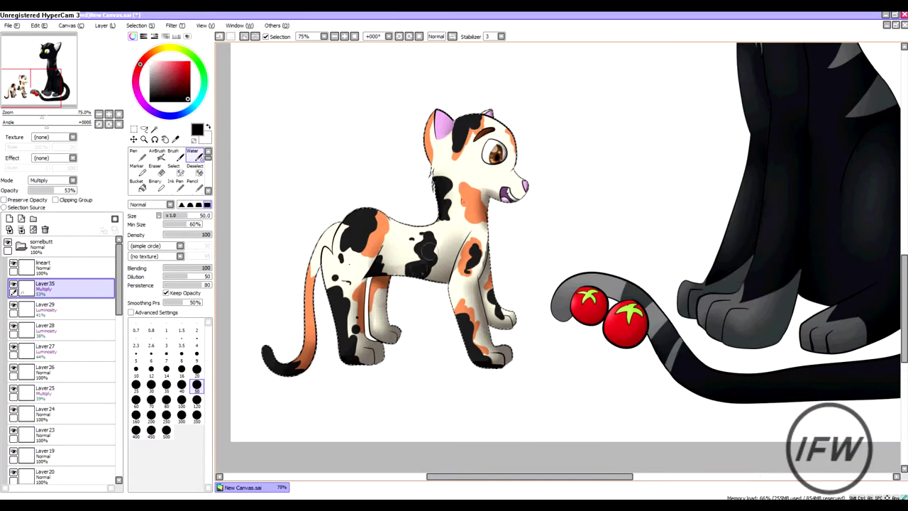
scroll(560, 255, "down", 5)
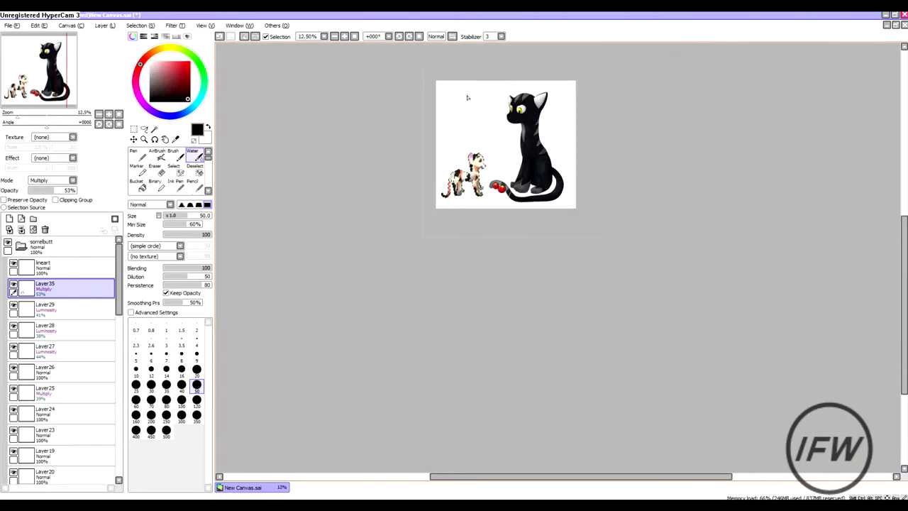
- Paint white highlights on the small cat on a new Luminosity layer above Layer35, blend them with the Water brush, set 32% opacity and deselect
scroll(560, 256, "up", 4)
left_click(10, 218)
key("n")
key("x")
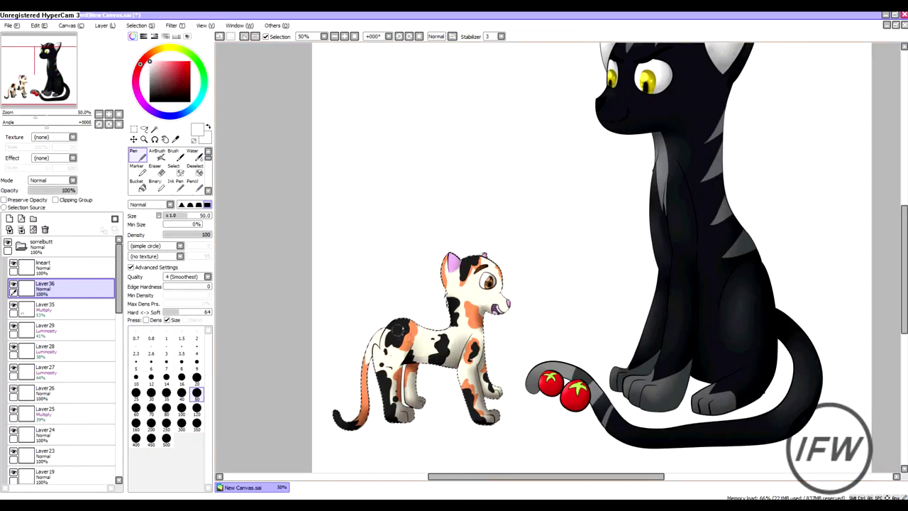
left_click(52, 180)
left_click(50, 211)
left_click(192, 154)
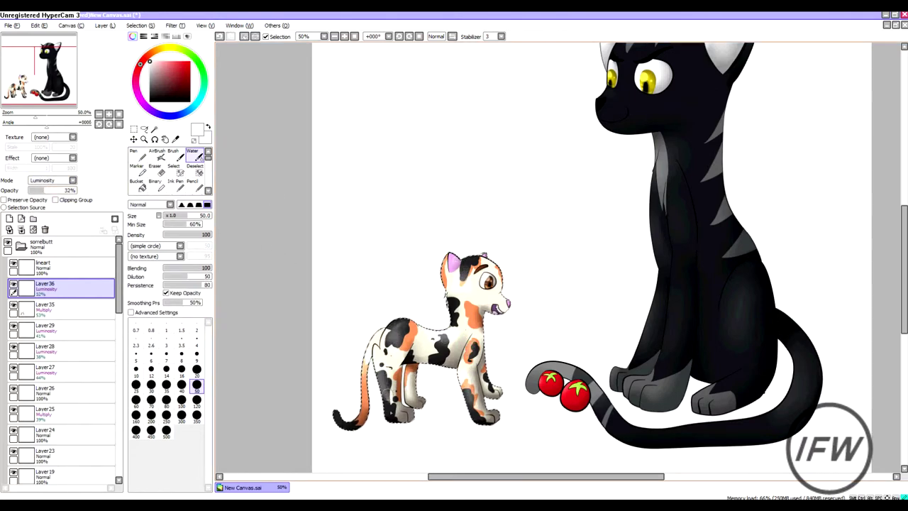
key("l")
key("minus")
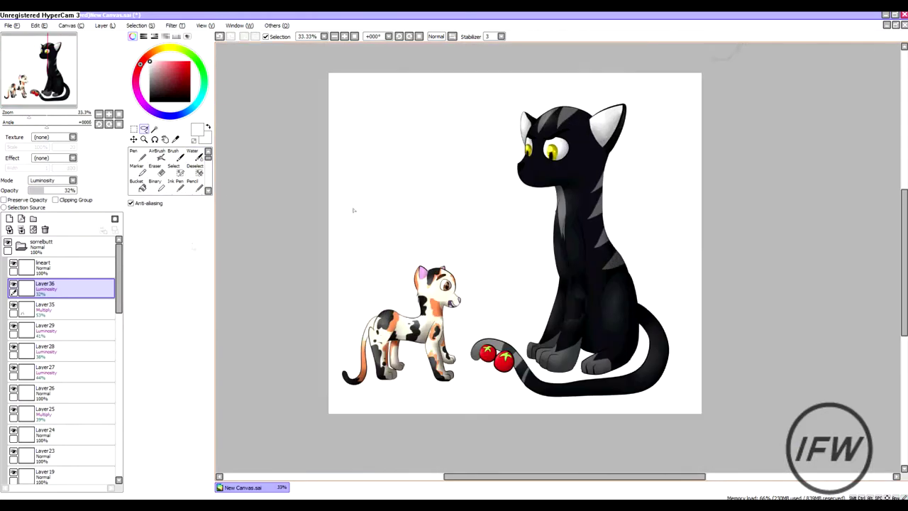
- Collapse the sorrelbutt folder, group all the berry layers in one folder, rename it "berry" and collapse it
left_click(21, 245)
left_click(55, 265)
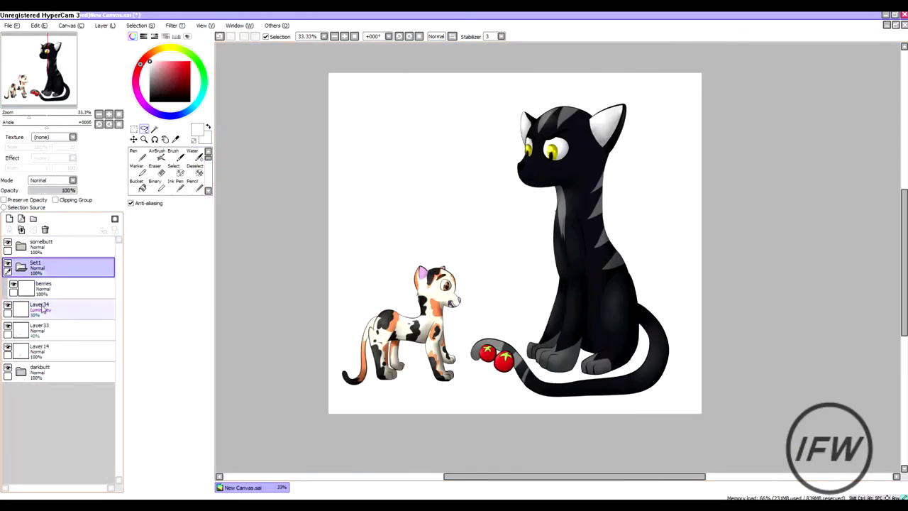
double_click(54, 265)
type("berry")
key("Return")
left_click(21, 267)
- Add a new layer below the darkbutt folder and choose a dark green Pen colour
left_click(9, 218)
left_click_drag(39, 287, 44, 336)
key("n")
left_click(183, 89)
left_click_drag(333, 385, 536, 345)
key("ctrl+z")
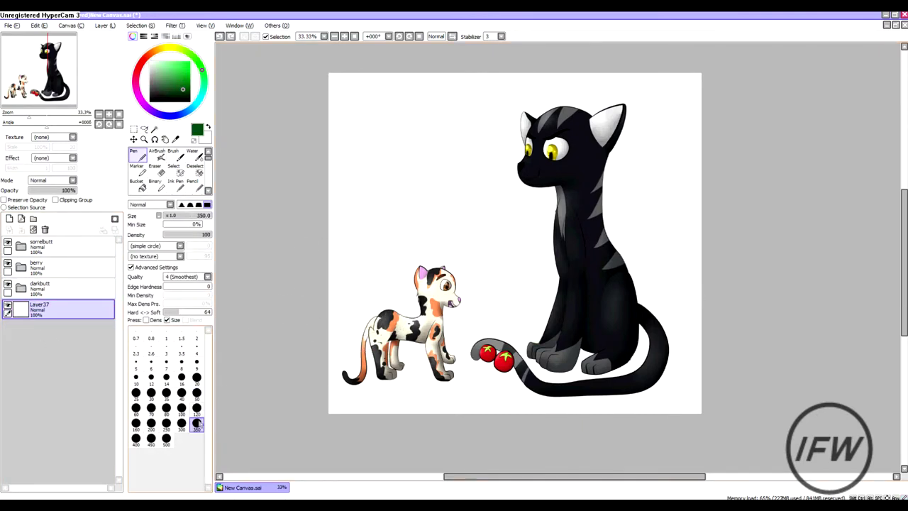
left_click_drag(340, 212, 376, 277)
key("ctrl+z")
mouse_move(337, 213)
left_mouse_down()
mouse_move(419, 248)
mouse_move(376, 206)
left_mouse_up()
key("ctrl+z")
key("ctrl+z")
- Paint and fill a dark green bush with a bumpy top behind the small cat using the size-100 Pen
key("bracketleft")
left_click_drag(331, 230, 344, 210)
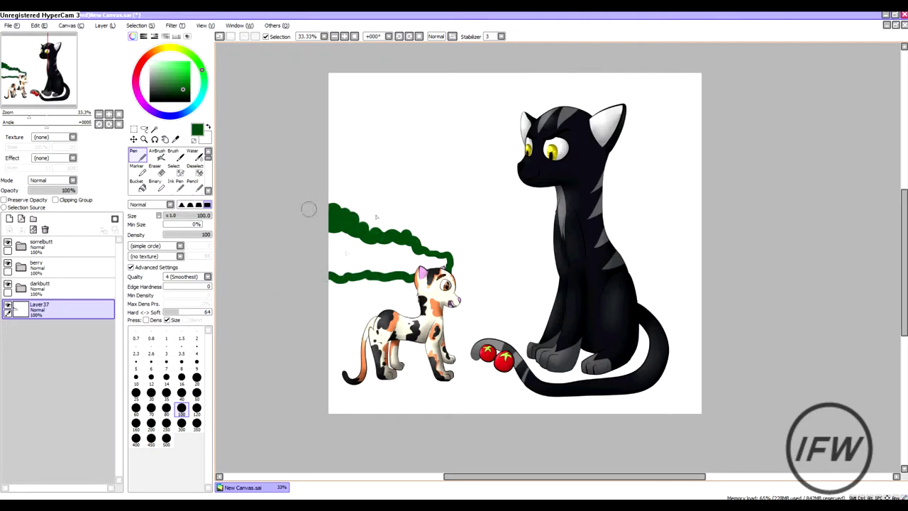
- Paint a darker green bush between the two cats on a new layer below Layer37, filling it with the size-120 Pen
left_click(10, 218)
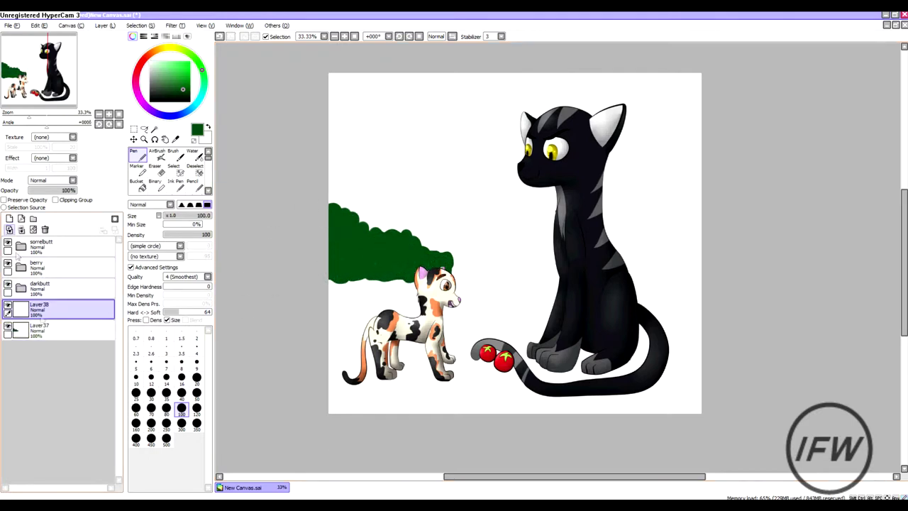
left_click_drag(39, 308, 41, 334)
key("ctrl+z")
mouse_move(422, 242)
left_mouse_down()
mouse_move(500, 207)
mouse_move(484, 207)
left_mouse_up()
key("ctrl+z")
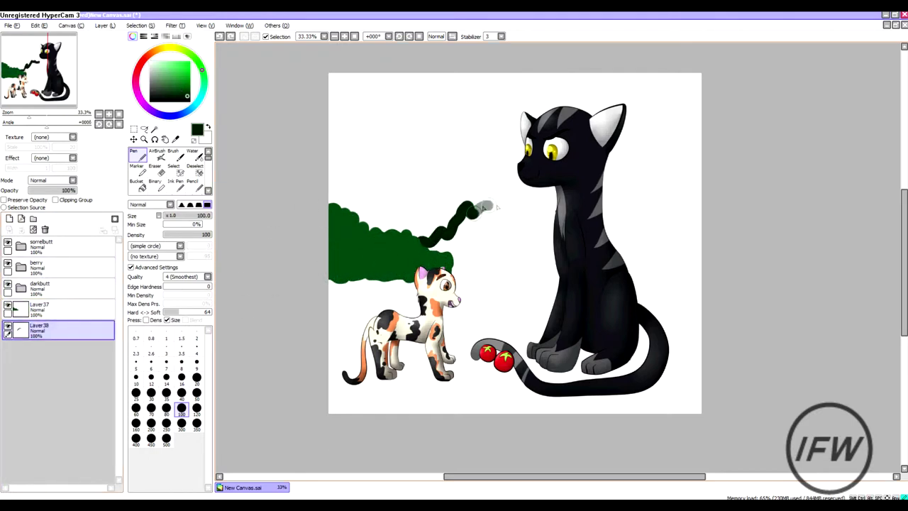
key("ctrl+z")
key("ctrl+y")
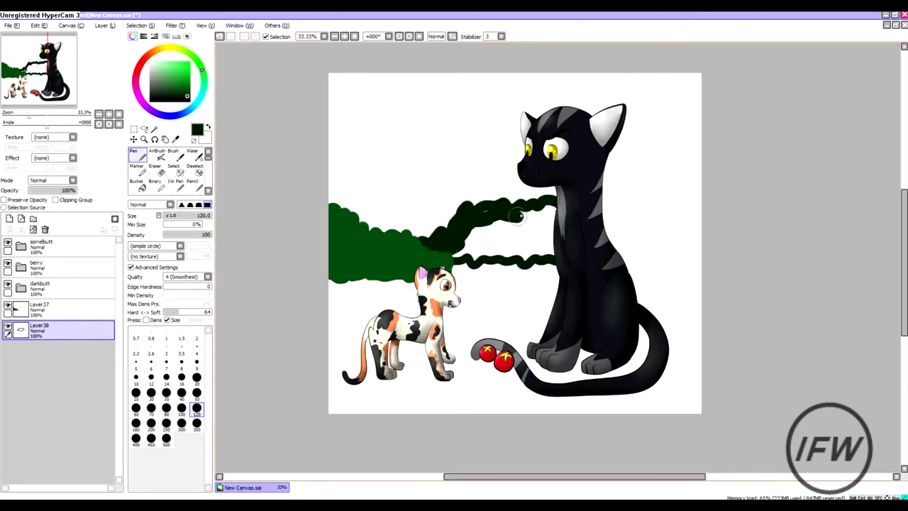
left_click_drag(543, 249, 506, 220)
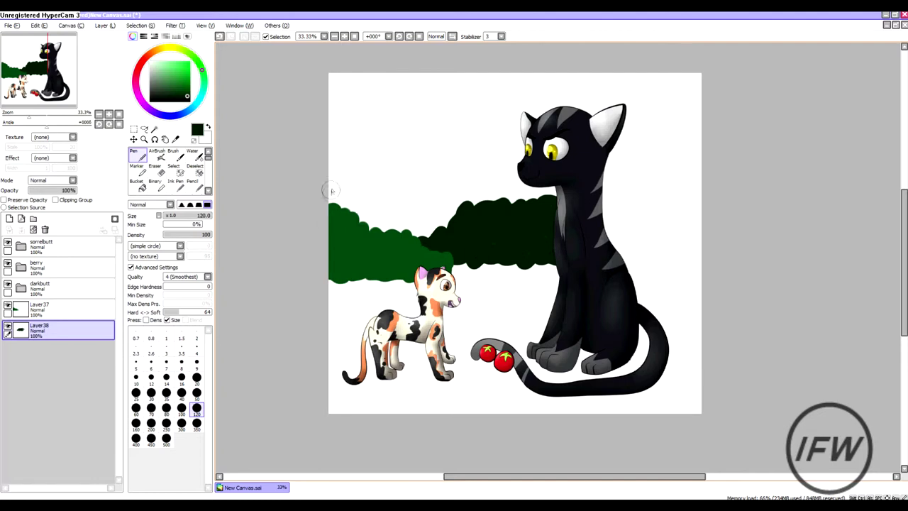
- Paint a lighter green bush behind the large cat's back on a new layer above Layer37 with the size-120 Pen
key("alt")
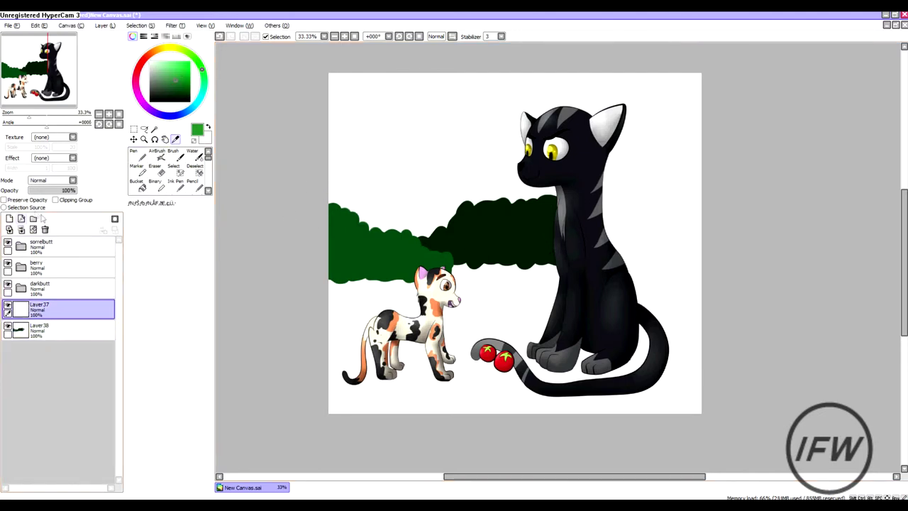
left_click(9, 219)
left_click(133, 152)
left_click_drag(701, 215, 622, 250)
mouse_move(701, 280)
left_mouse_down()
mouse_move(656, 273)
mouse_move(621, 282)
mouse_move(641, 240)
mouse_move(697, 232)
left_mouse_up()
- Switch to Facebook in the browser, open a notification, reply in the photo's comments, and return to PaintTool SAI
key("alt+Tab")
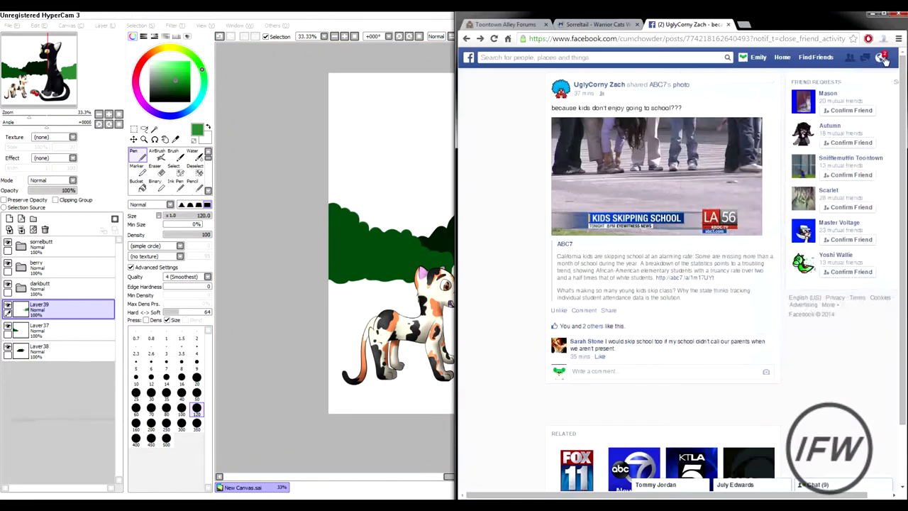
left_click(882, 58)
left_click(773, 92)
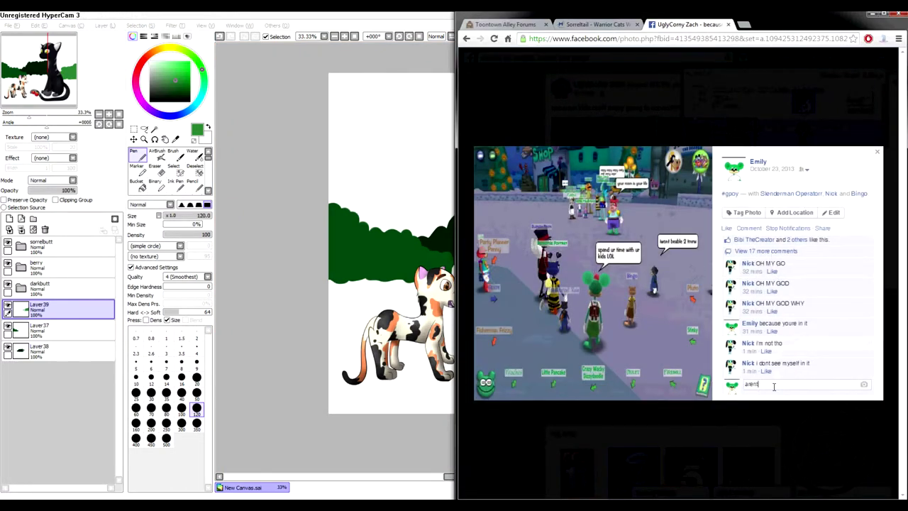
key("Return")
left_click(280, 280)
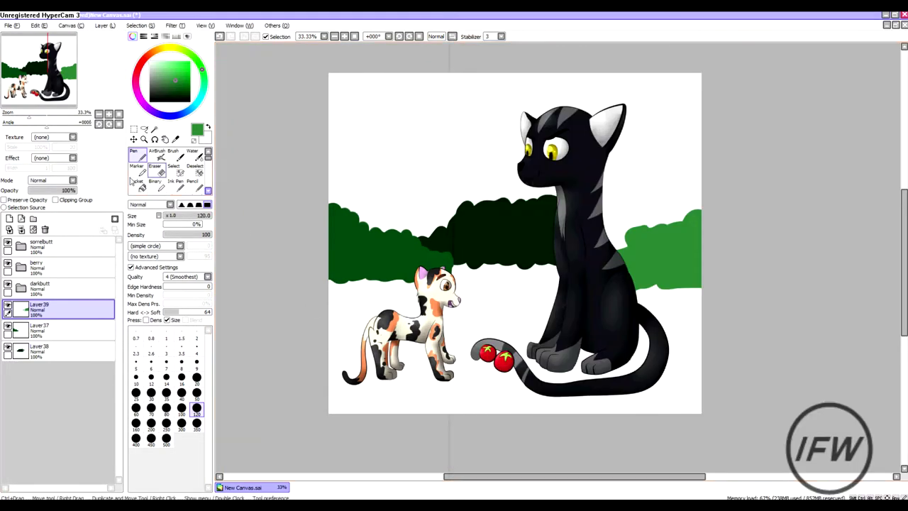
- Add a new background layer at the very bottom of the layer stack, below Layer38
left_click(144, 129)
left_click(9, 218)
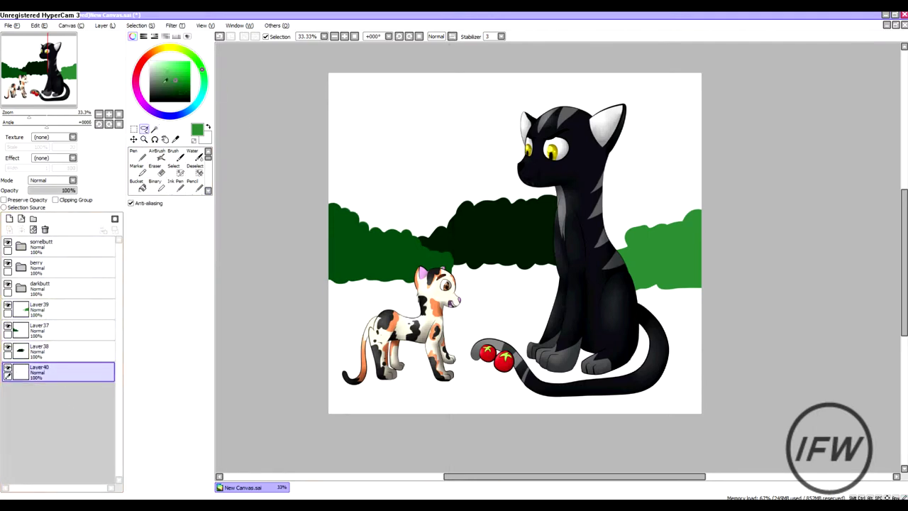
- Paint large near-black areas in both upper corners of the background on Layer40 with the size-350 Pen
left_click(183, 96)
left_click(132, 153)
left_click(196, 424)
left_click_drag(397, 67, 340, 213)
left_click_drag(355, 85, 426, 227)
left_click_drag(644, 97, 660, 185)
mouse_move(425, 106)
left_mouse_down()
mouse_move(440, 212)
mouse_move(418, 220)
mouse_move(425, 141)
left_mouse_up()
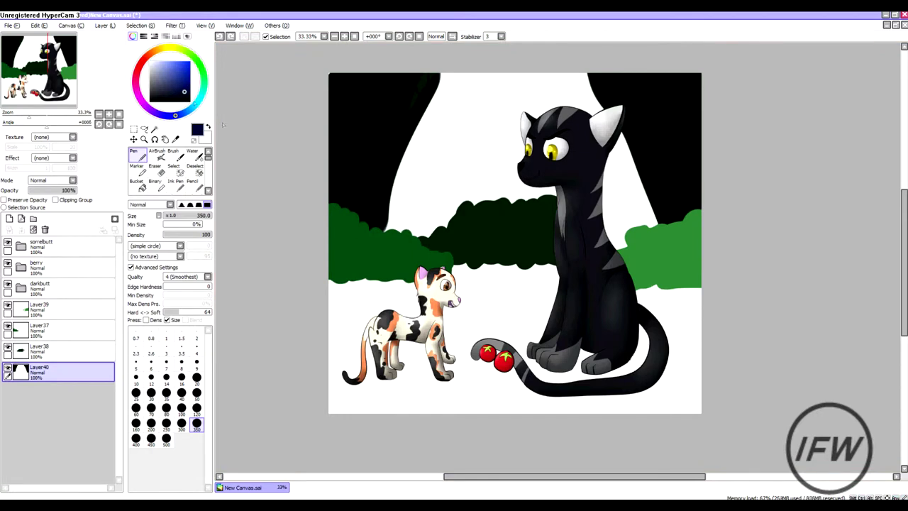
- Fill the sky between the dark corners with dark blue and blend the edges with the size-350 Water brush
mouse_move(397, 213)
left_mouse_down()
mouse_move(436, 86)
mouse_move(425, 110)
mouse_move(602, 156)
left_mouse_up()
left_click(192, 153)
left_click(197, 417)
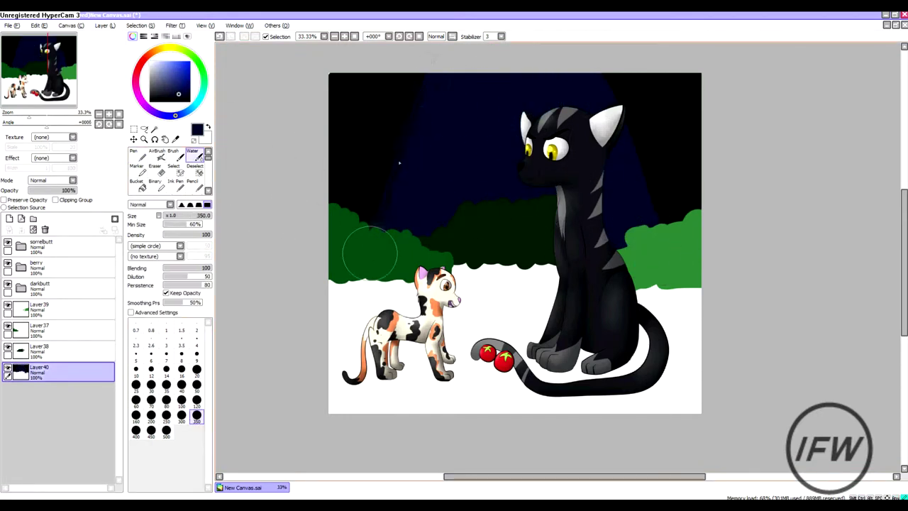
- Discard the painted sky on Layer40, try a dark green Bucket fill, and fill the whole background with black
left_click(45, 229)
left_click(137, 184)
left_click(369, 114)
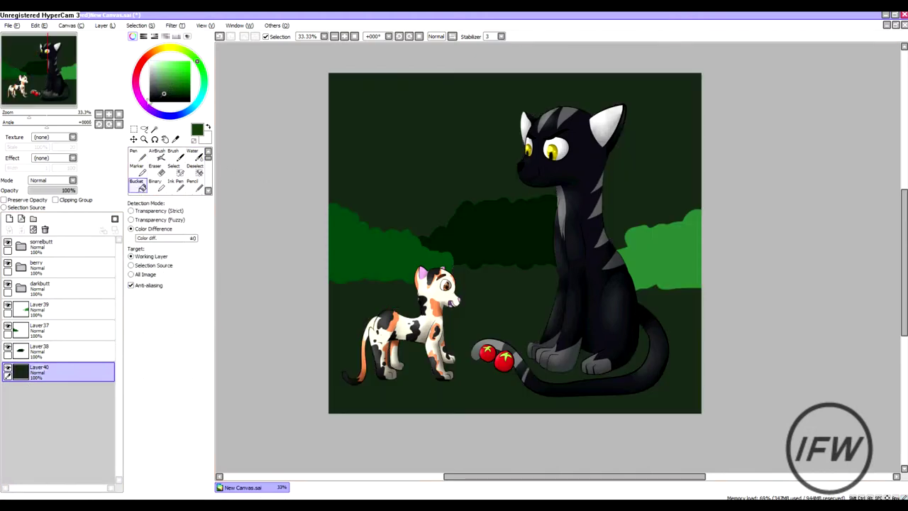
left_click(162, 102)
left_click(369, 113)
left_click(137, 155)
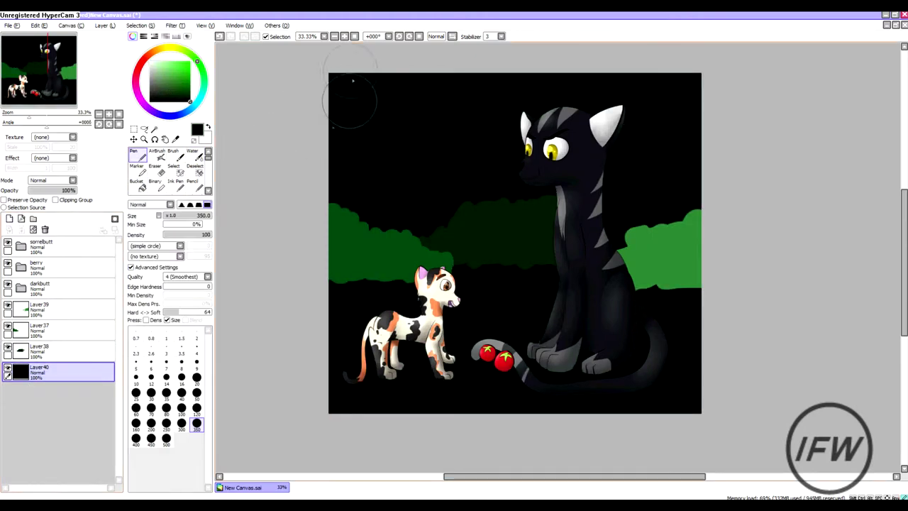
- Add a new layer directly above the black background Layer40
key("c")
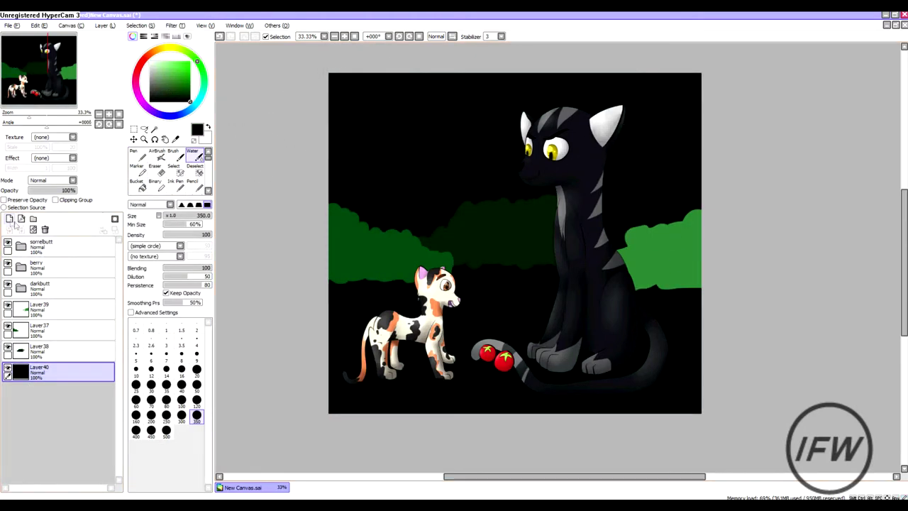
left_click(10, 218)
- Switch to the Facebook photo in the browser and post the comments "ARE U NOT", "OMG" and "!?????????!!!!!!!?"
key("alt+Tab")
type("ARE U")
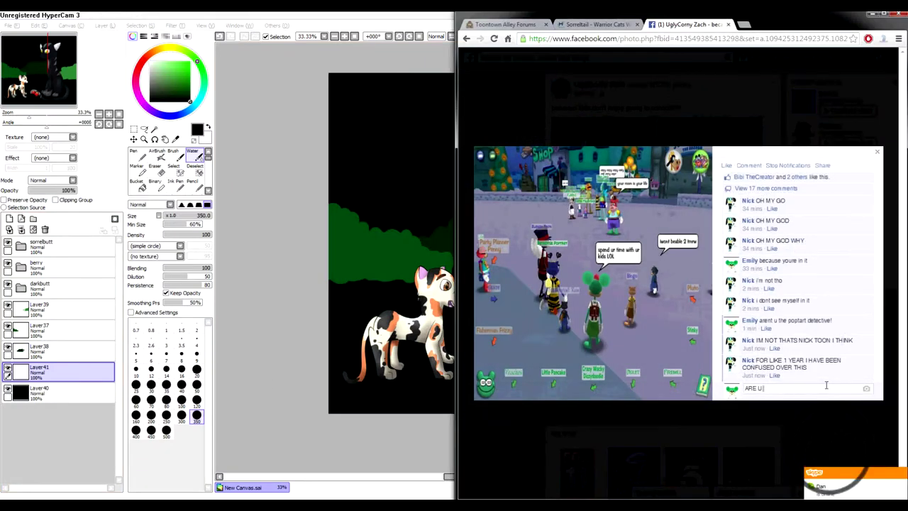
type(" NOT")
key("Return")
type("OMG")
key("Return")
type("!?????????!!!!!!!?")
key("Return")
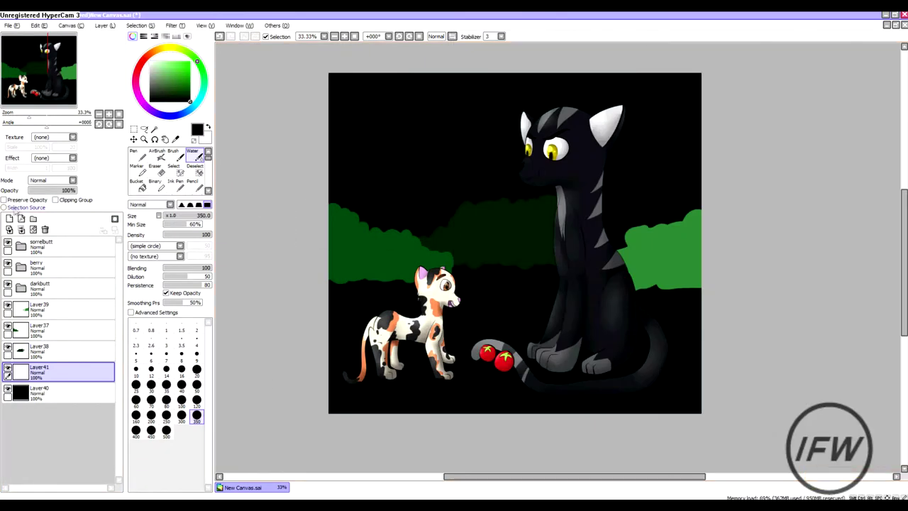
- Scribble thin white hanging foliage across the black sky on a new layer with the size-9 Pen and lower its opacity to 36%
left_click(10, 219)
left_click(133, 153)
left_click_drag(396, 135, 374, 225)
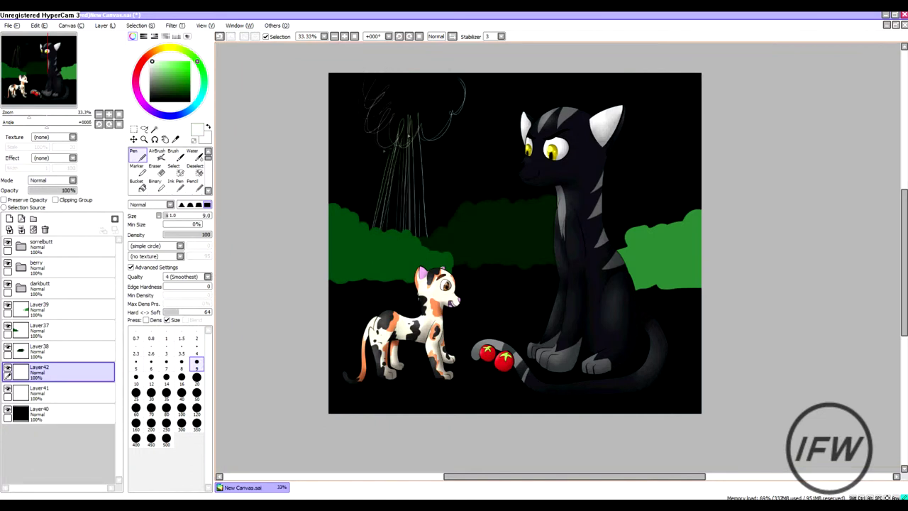
left_click_drag(609, 112, 638, 227)
left_click_drag(646, 106, 622, 62)
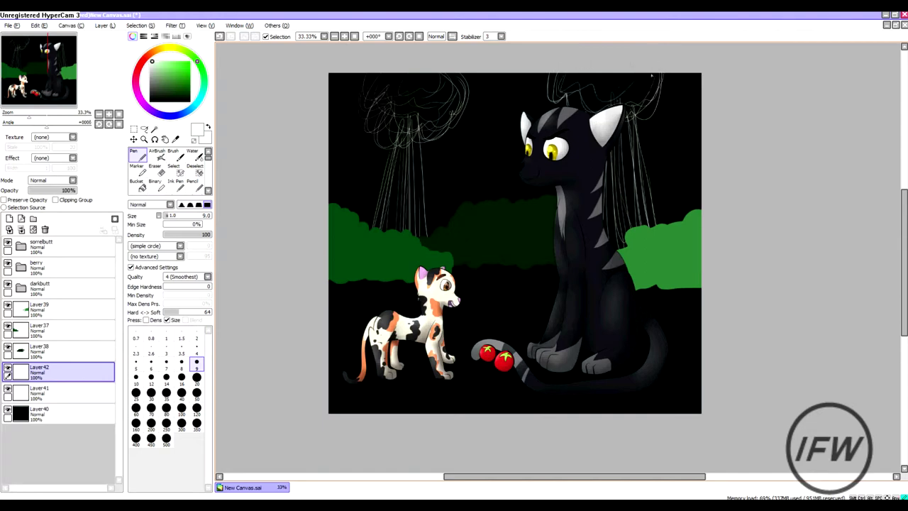
left_click_drag(61, 192, 46, 191)
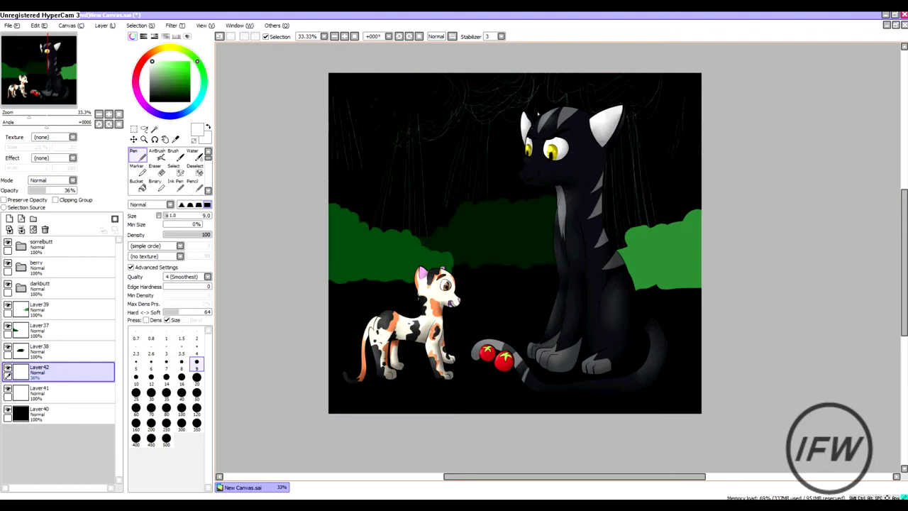
- Add a layer directly above Layer40 and paint dark brown ground below the bushes with the size-500 Pen
key("minus")
left_click(10, 218)
left_click(184, 84)
left_click(166, 437)
left_click_drag(383, 340, 466, 332)
left_click(162, 91)
left_click_drag(376, 333, 638, 340)
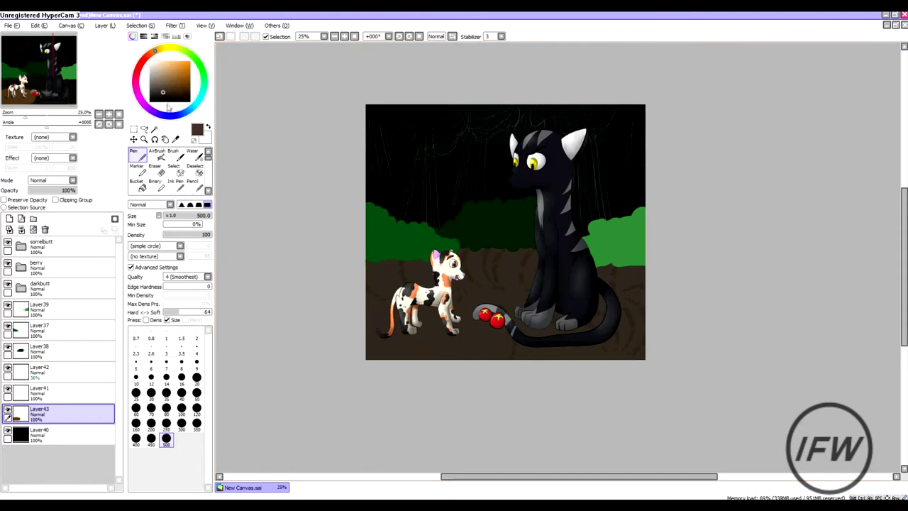
- Add a Multiply layer above the brown ground and set up a size-120 near-black Pen for shading
left_click(9, 219)
left_click(169, 97)
left_click(51, 180)
left_click(39, 196)
left_click(196, 407)
- Set the blending mode of the foliage scribbles on Layer42 to Luminosity
left_click(63, 370)
left_click(51, 180)
left_click(53, 211)
- Paint a broad near-black shadow ring around the ground's edges on Layer44 with the size-120 and size-350 Pen
left_click(64, 413)
left_click_drag(419, 312, 497, 347)
left_click_drag(386, 333, 610, 283)
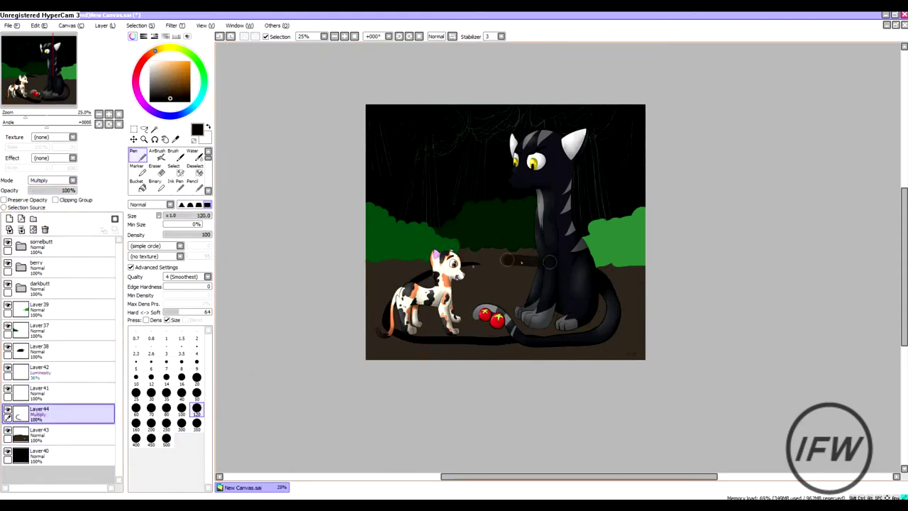
left_click_drag(461, 259, 539, 266)
left_click(196, 423)
mouse_move(363, 309)
left_mouse_down()
mouse_move(654, 334)
mouse_move(603, 341)
mouse_move(628, 290)
left_mouse_up()
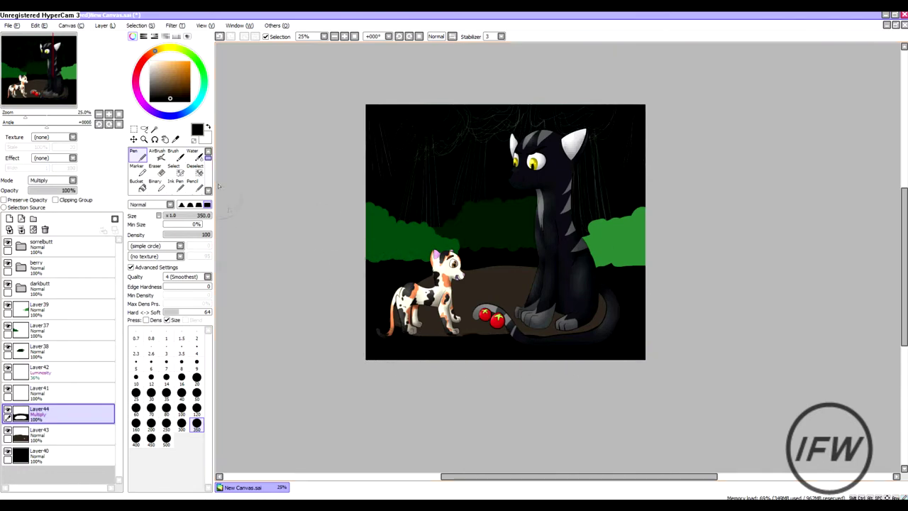
- Blend the ground shadow with the size-350 Water brush and lower Layer44's opacity to 46%
left_click(192, 153)
left_click_drag(71, 190, 50, 190)
left_click(109, 114)
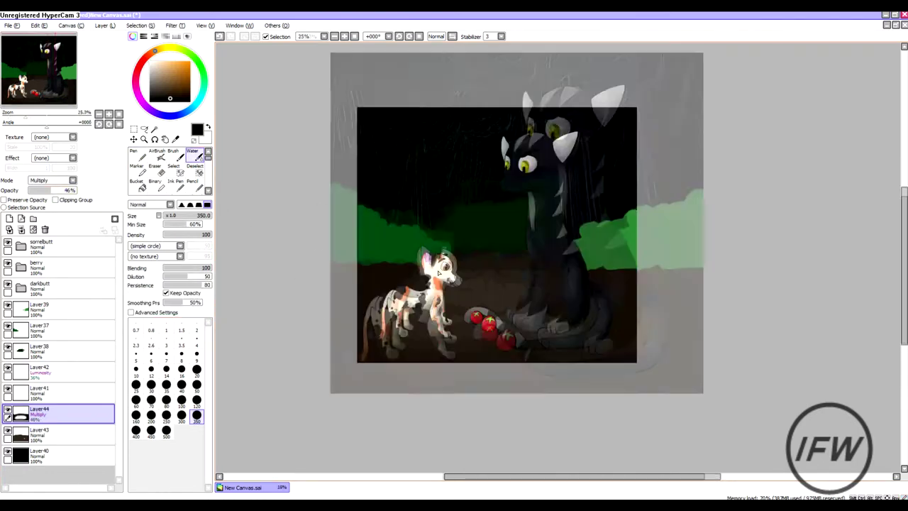
- Switch to the Facebook photo and reply "SORRY", followed by a comment beginning "I SHALL GET EDU"
key("alt+Tab")
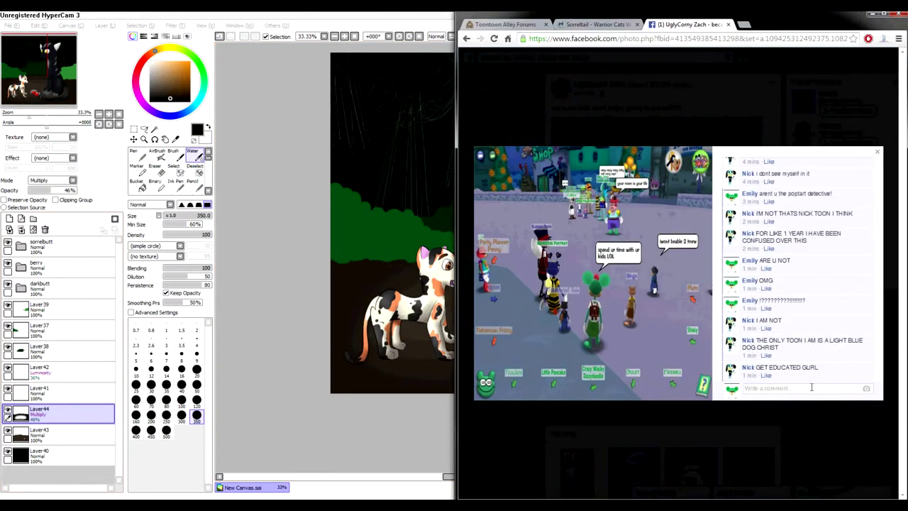
key("Return")
type("I STILL GET IT")
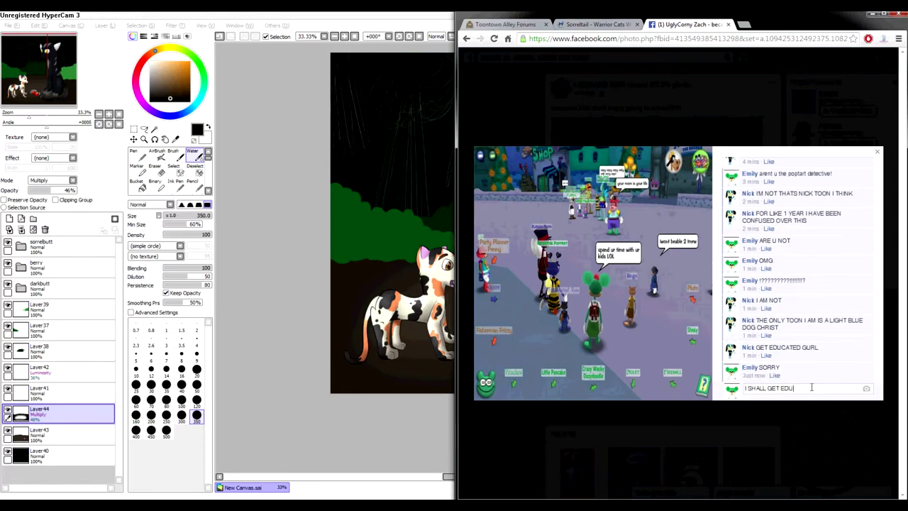
- Try thin white scratches across the ground on a new layer at 5% opacity, and undo them
left_click(227, 176)
left_click_drag(394, 269, 341, 325)
left_click_drag(395, 359, 373, 399)
mouse_move(498, 265)
left_mouse_down()
mouse_move(446, 313)
mouse_move(410, 395)
left_mouse_up()
left_click_drag(477, 339, 457, 376)
left_click_drag(515, 267, 547, 310)
left_click_drag(499, 265, 537, 352)
left_click_drag(628, 369, 645, 394)
left_click_drag(76, 190, 31, 191)
left_click(192, 151)
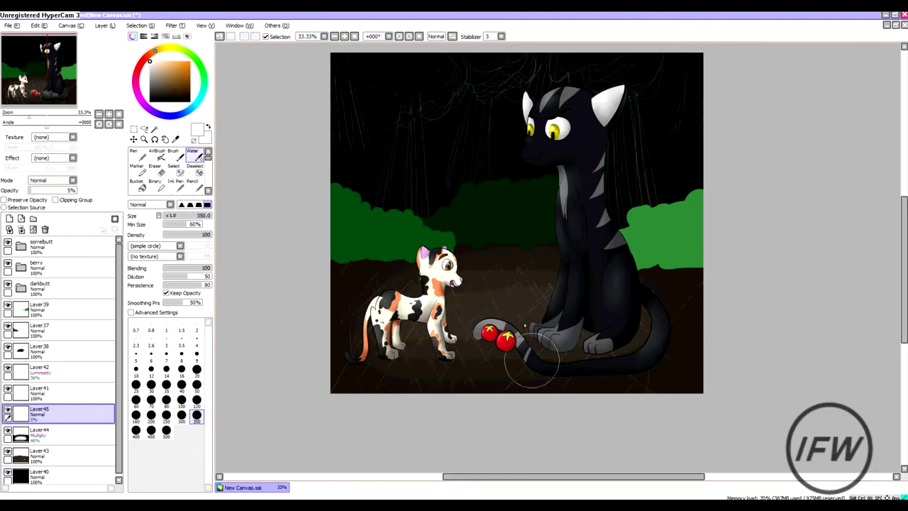
key("ctrl+z")
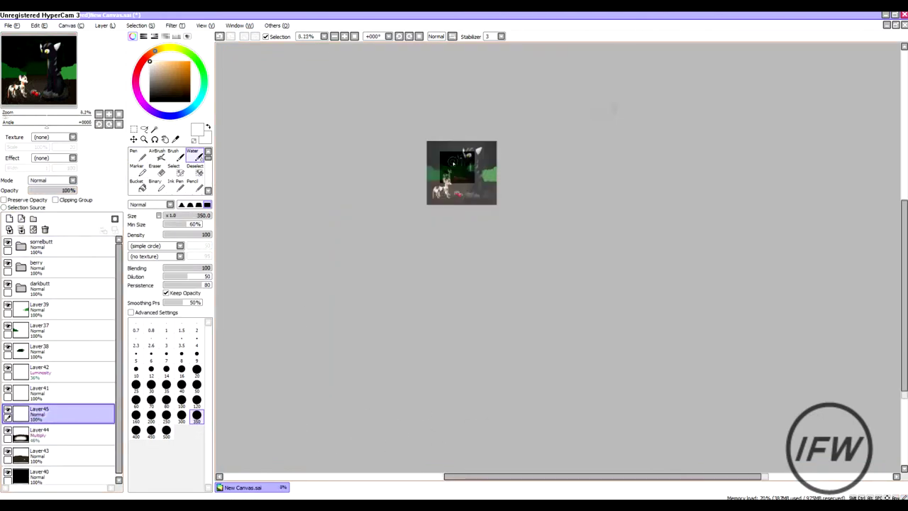
- Add a Luminosity layer above Layer39 and paint light-green size-50 highlight strokes over the bush behind the calico cat
left_click(9, 218)
scroll(454, 213, "up", 3)
left_click(173, 64)
scroll(318, 305, "down", 2)
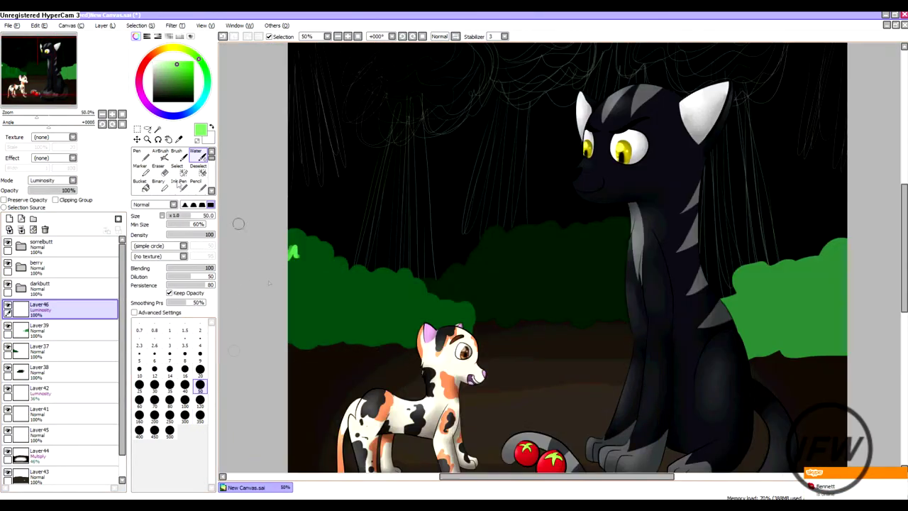
left_click_drag(289, 245, 315, 248)
left_click_drag(291, 276, 315, 266)
left_click_drag(290, 301, 349, 272)
left_click_drag(295, 317, 332, 306)
left_click_drag(347, 323, 371, 319)
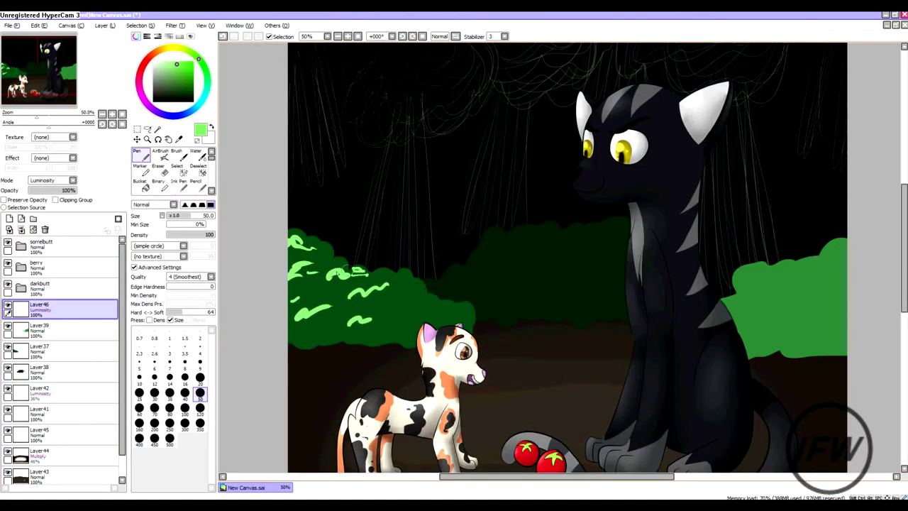
- Paint light-green highlight strokes over the middle and right bushes and lower the highlight layer's opacity to 22%
left_click_drag(440, 286, 536, 233)
left_click_drag(494, 279, 485, 287)
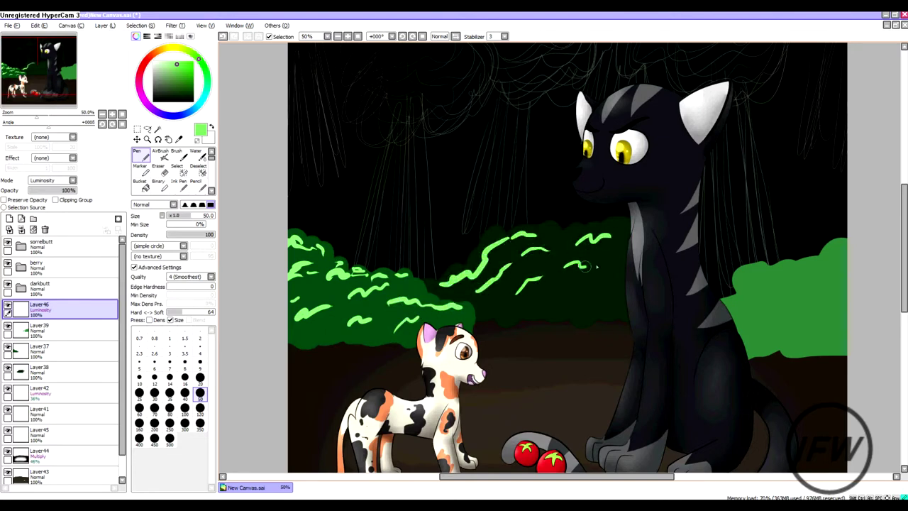
left_click_drag(564, 268, 597, 259)
left_click_drag(584, 279, 619, 271)
left_click_drag(732, 314, 771, 277)
left_click_drag(71, 190, 47, 191)
- Paint near-black shadow strokes along the lower parts of the bushes on a new Multiply layer and lower its opacity to 21%
left_click(9, 219)
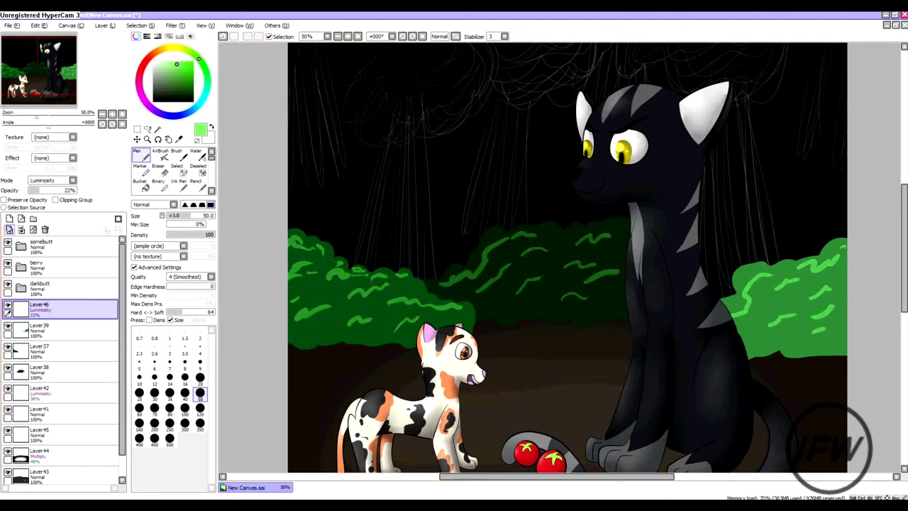
left_click(52, 180)
left_click(42, 196)
left_click(189, 99)
left_click_drag(289, 340, 330, 334)
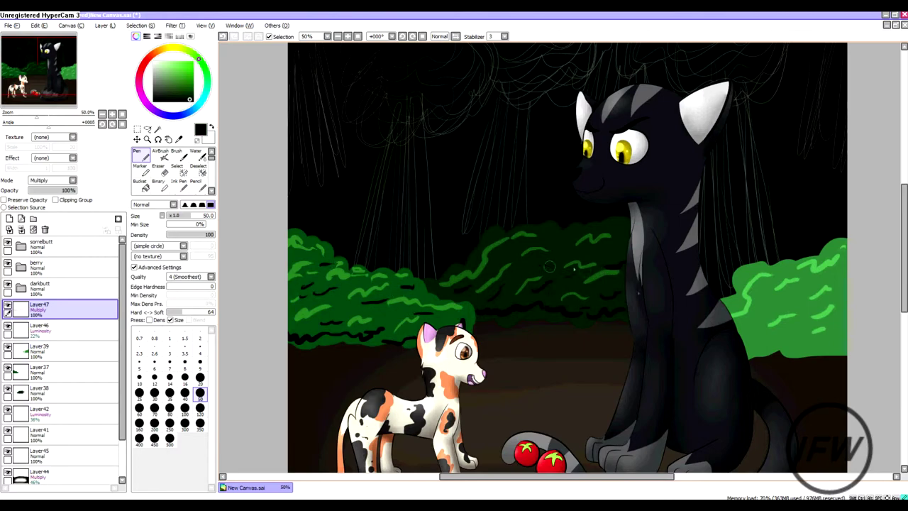
left_click_drag(749, 346, 836, 339)
left_click_drag(71, 190, 38, 190)
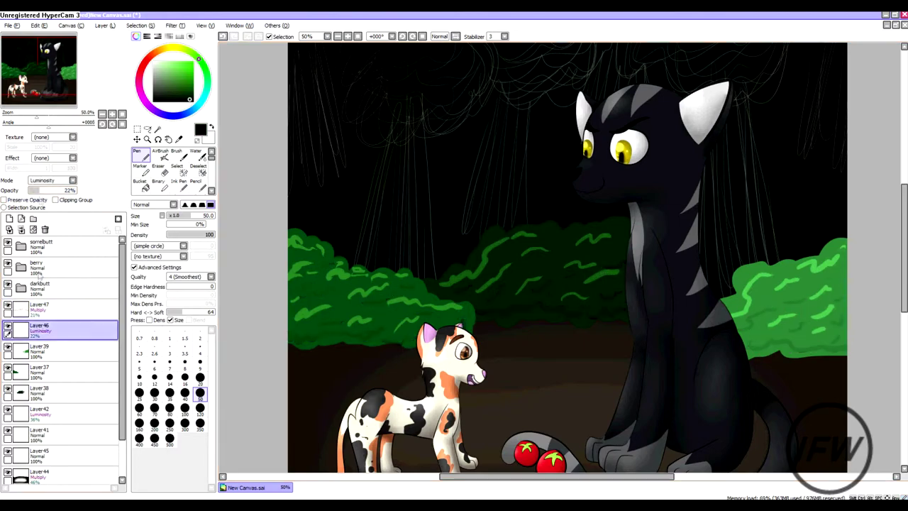
- Lower Layer46's opacity to 11% and blend the bushes' highlights and shadow strokes with the size-50 Water brush
left_click(39, 326)
left_click_drag(78, 112, 28, 112)
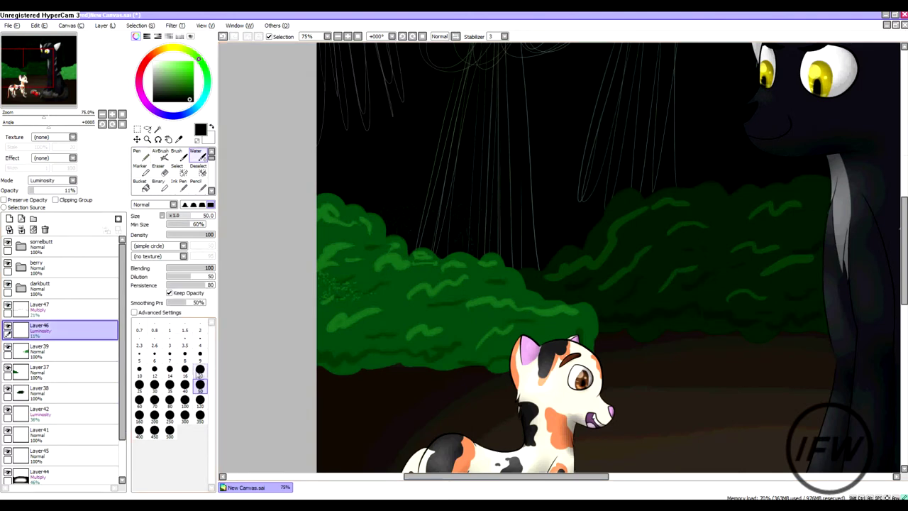
left_click_drag(322, 209, 373, 231)
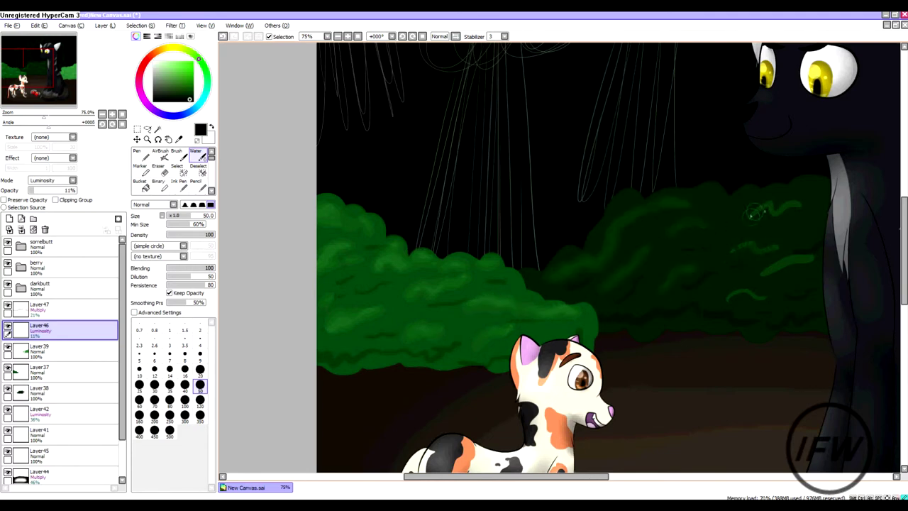
scroll(718, 298, "right", 5)
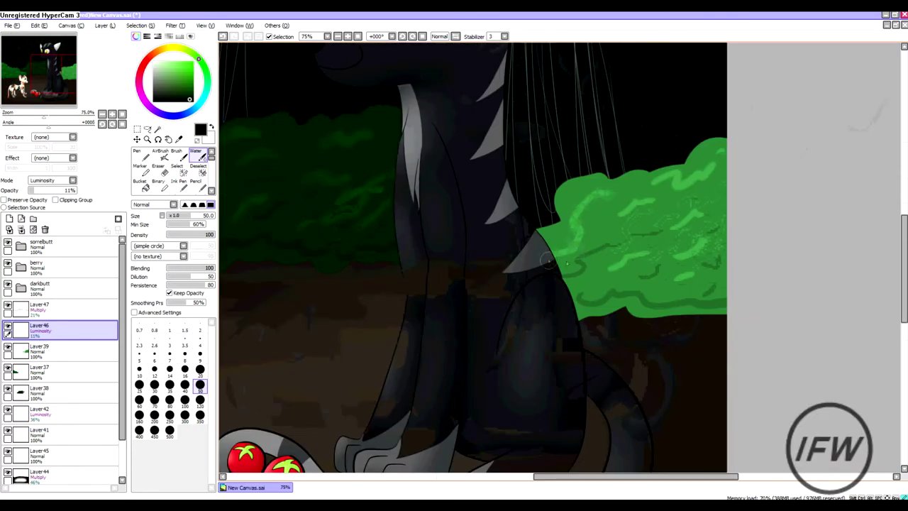
left_click_drag(548, 260, 681, 180)
key("Up")
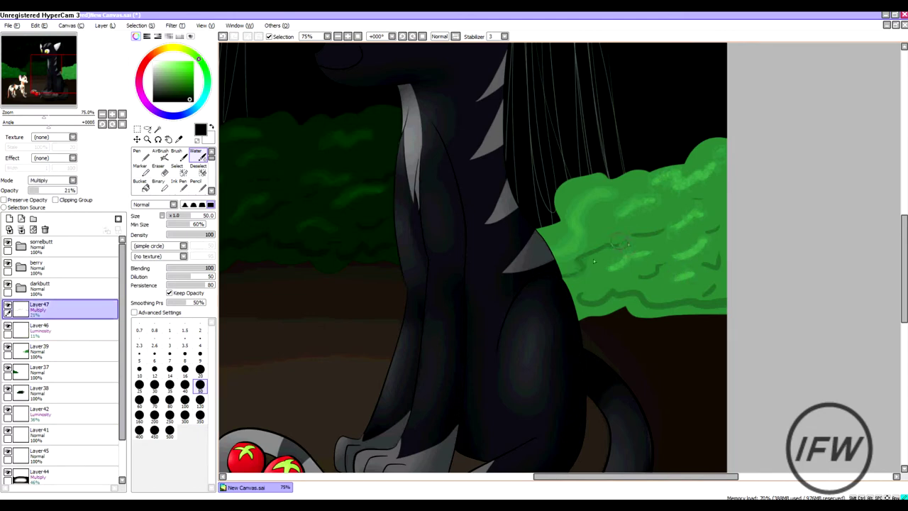
scroll(309, 210, "down", 3)
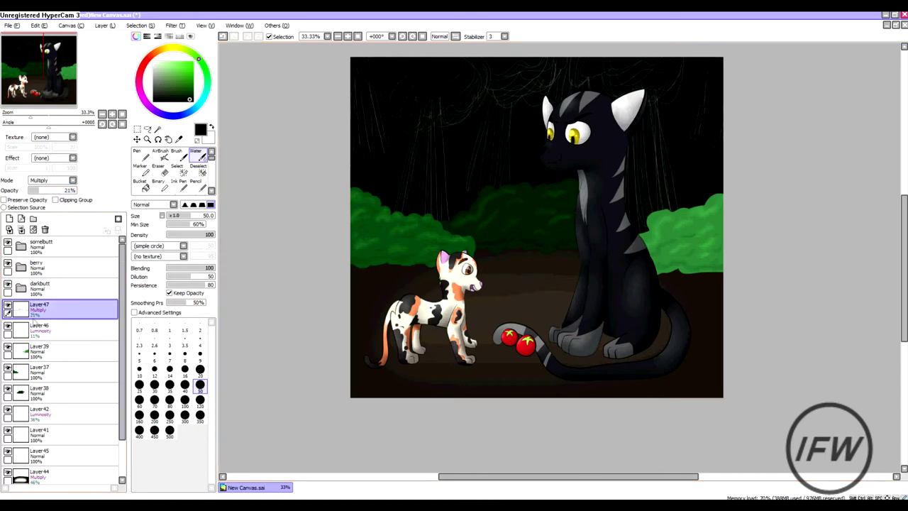
- Paint a light-green glow over the left bush on a new layer above Layer39, blend it, and lower its opacity to 18%
key("Down")
key("Down")
key("n")
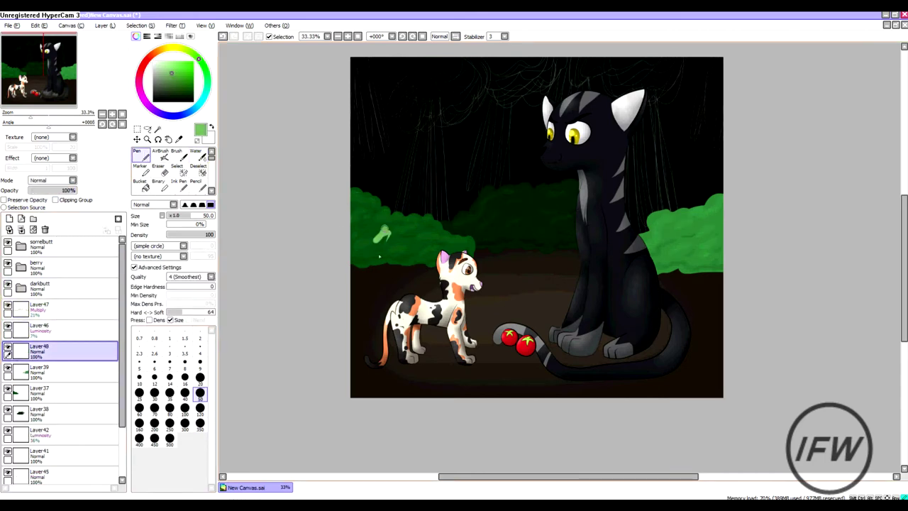
left_click(10, 219)
key("b")
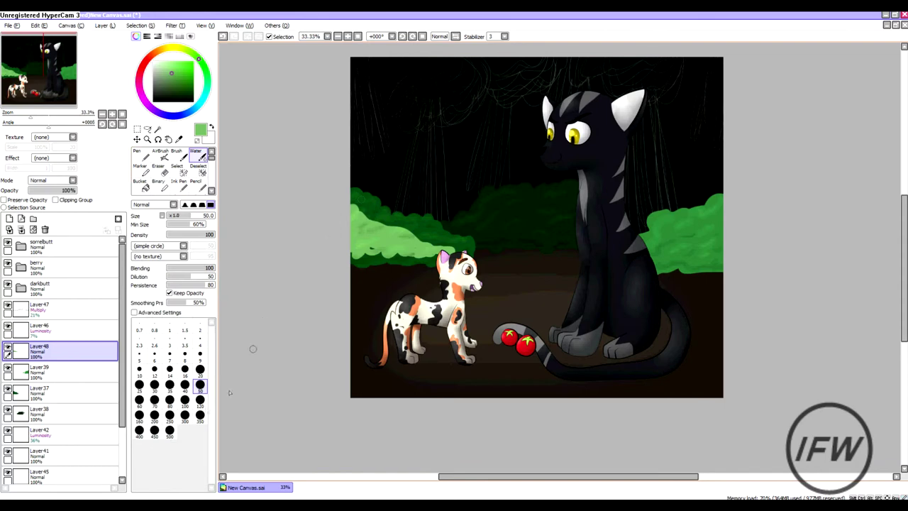
left_click_drag(74, 190, 37, 190)
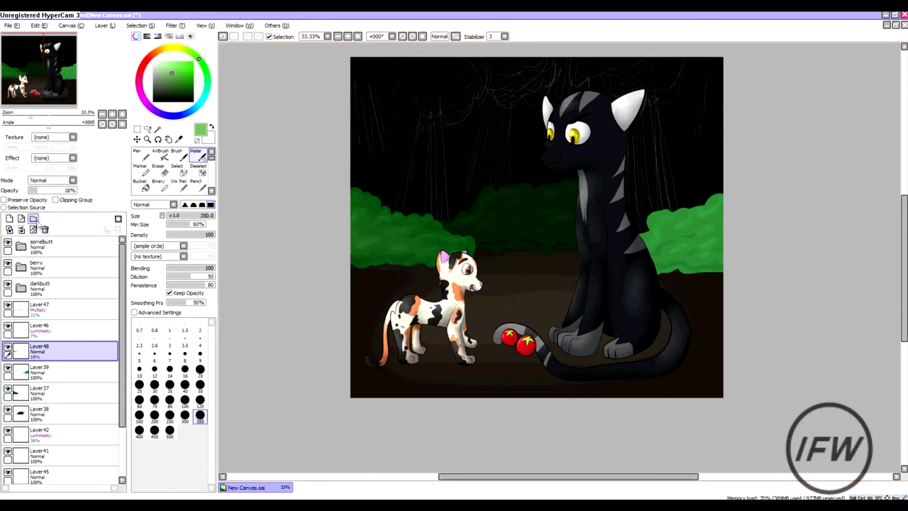
- Paint and blend a light-green glow over the middle bush on a new layer and lower its opacity to 13%
left_click(9, 219)
left_click(9, 219)
key("n")
left_click_drag(469, 227, 546, 213)
key("b")
left_click_drag(74, 190, 39, 190)
- Paint and blend a light-green glow over the right bush on another new layer with a size-120 brush, at 33% opacity
left_click(9, 219)
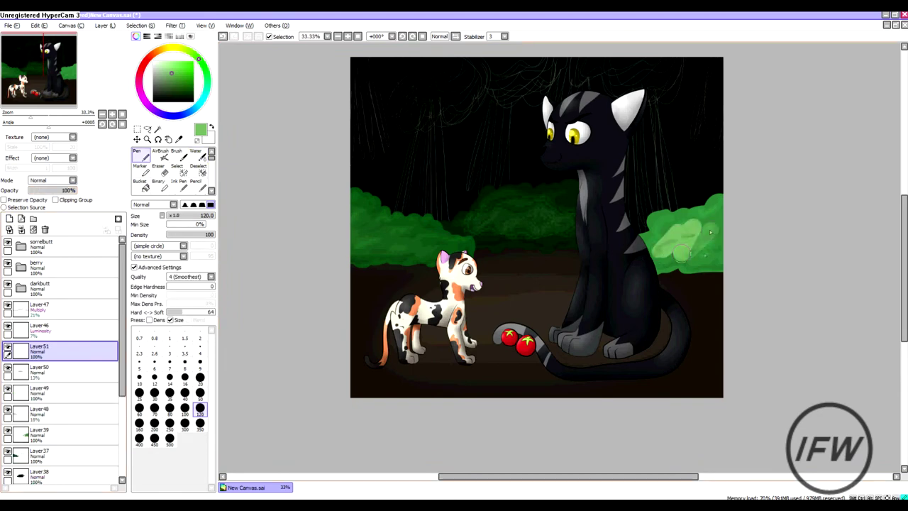
scroll(547, 280, "down", 4)
scroll(548, 280, "up", 3)
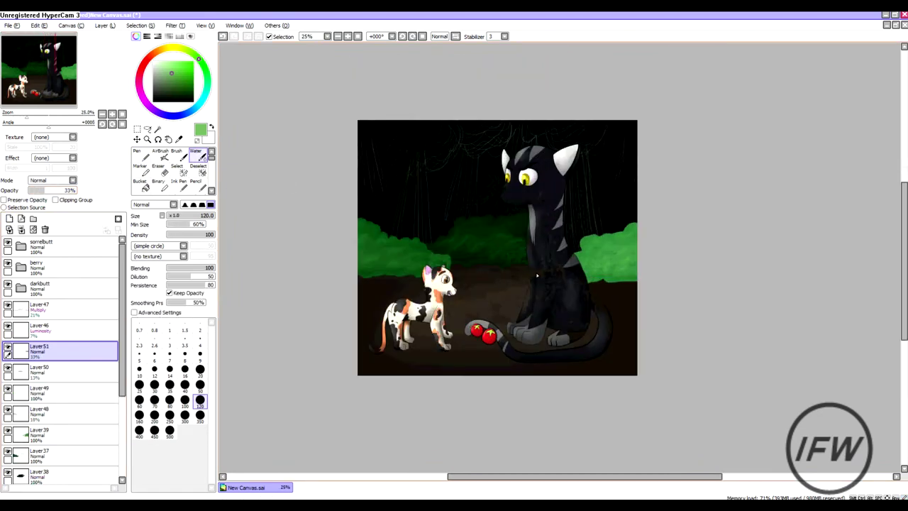
- Paint near-black shadows beneath both cats and along the bases of the bushes on a new layer with the size-120 Pen
left_click(9, 218)
key("n")
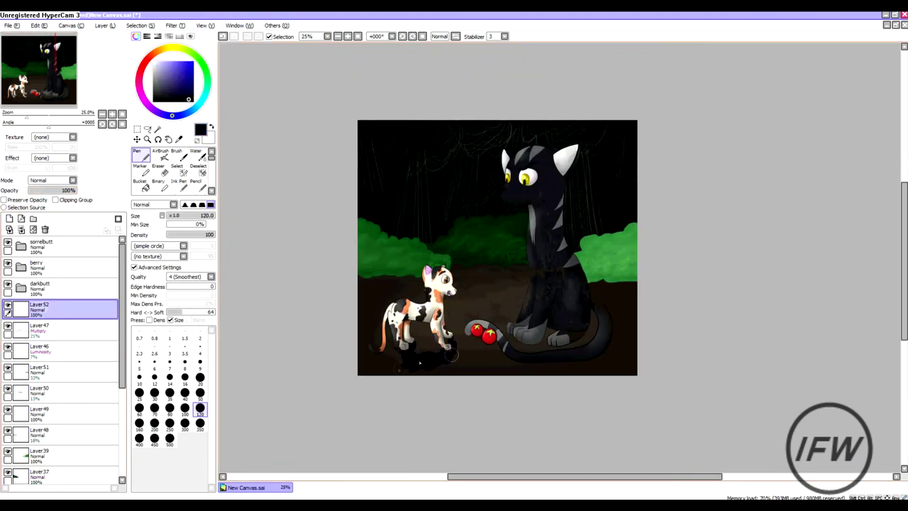
left_click_drag(419, 363, 376, 368)
left_click_drag(458, 358, 431, 371)
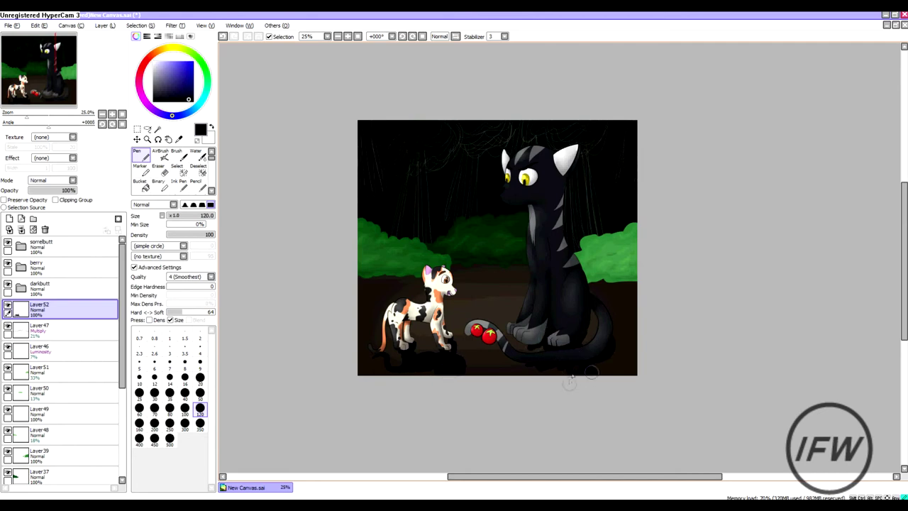
left_click_drag(373, 292, 401, 281)
left_click_drag(462, 281, 510, 265)
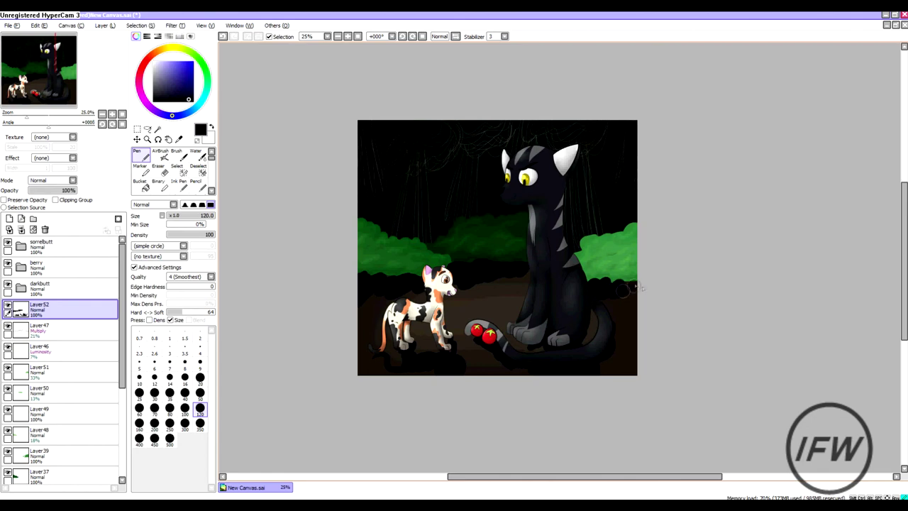
- Set Layer52 to Multiply and blend its shadows with the Water brush at size 160
scroll(41, 181, "down", 2)
key("v")
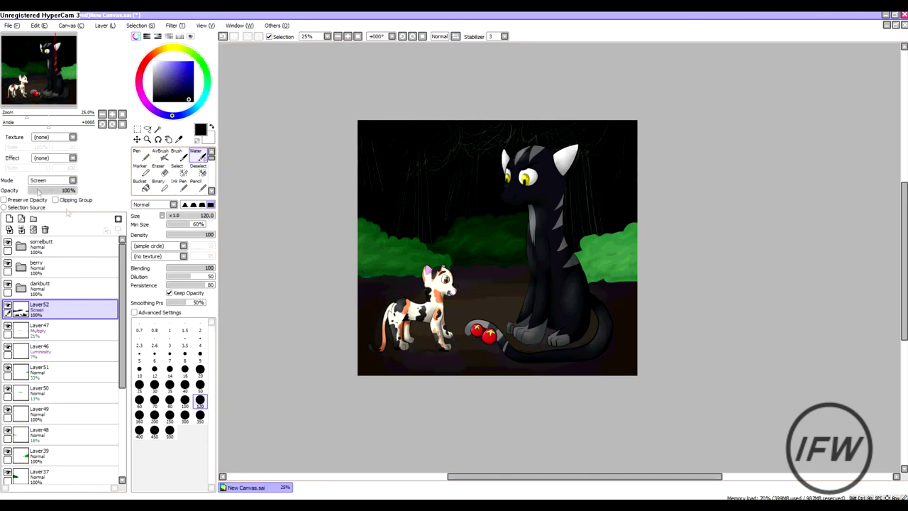
scroll(50, 180, "up", 1)
left_click(139, 415)
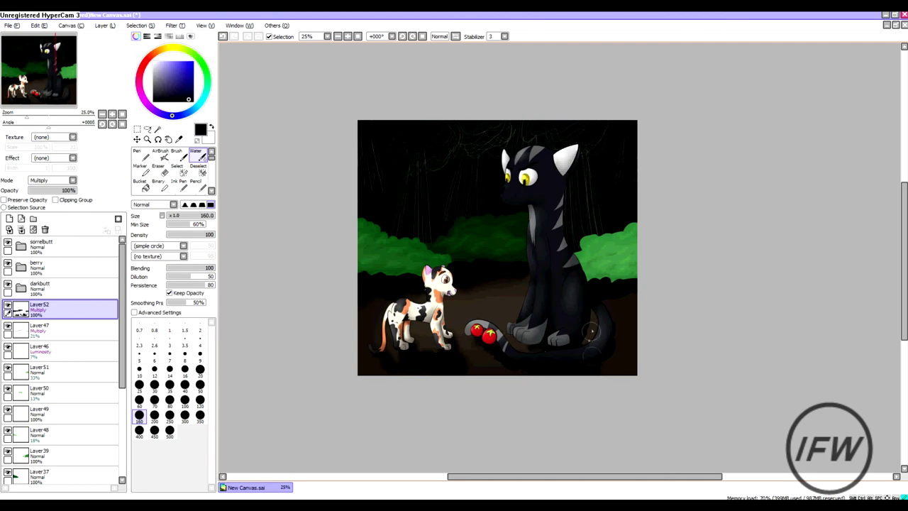
- Move the shadow layer Layer52 below Layer38 and lower its opacity to 32%
left_click_drag(39, 309, 39, 458)
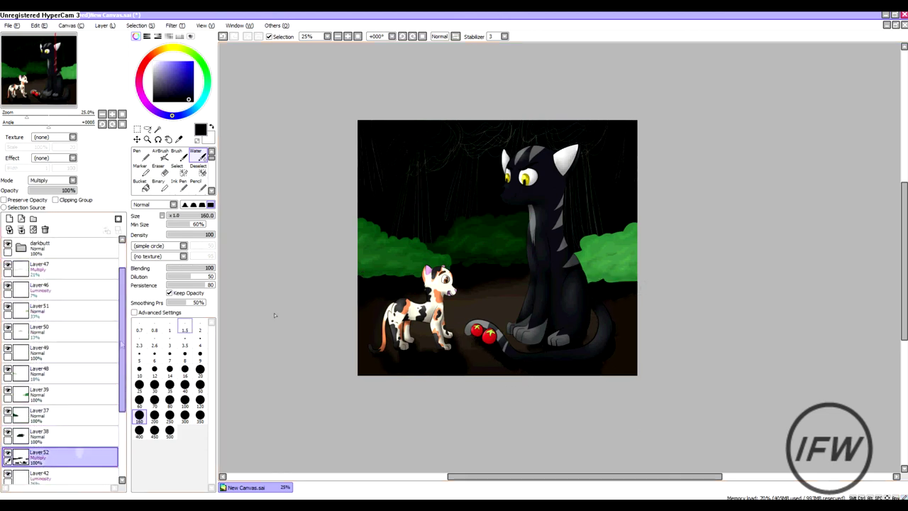
left_click(39, 190)
left_click(44, 190)
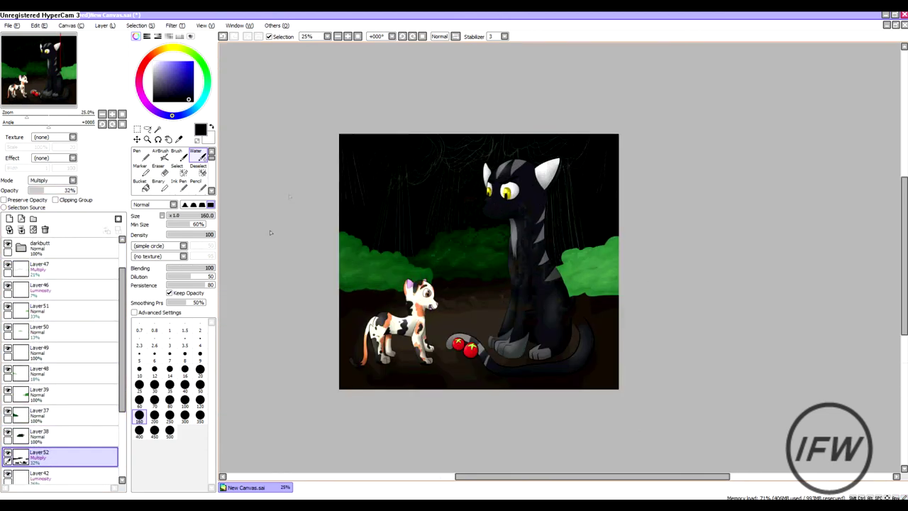